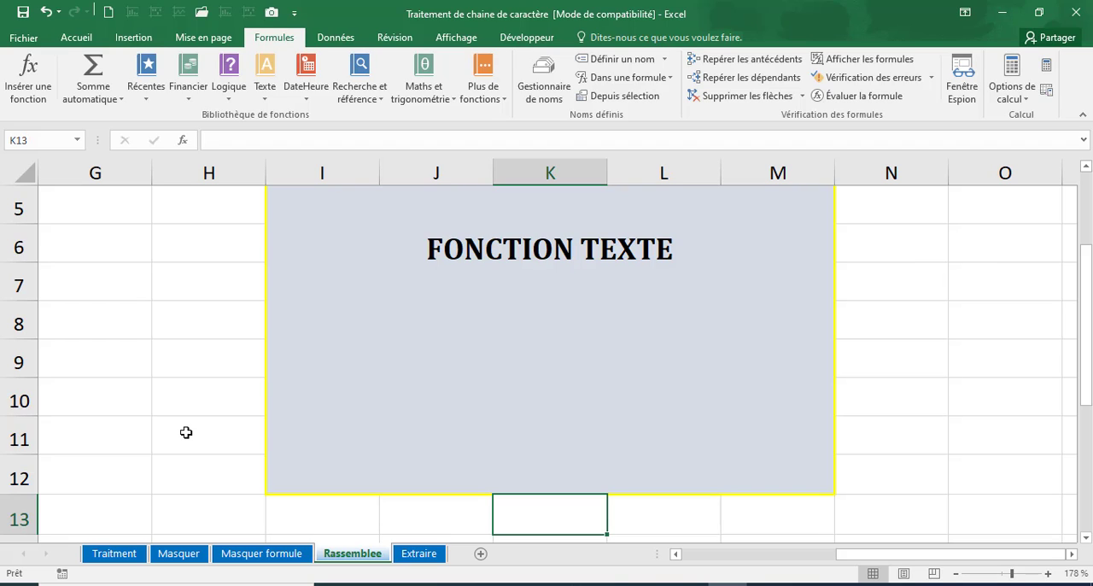
Copy the last name from D5 into F5 under Nom et Prenom on the Rassemblee sheet.
drag(902, 555, 757, 567)
scroll(731, 520, up, 2)
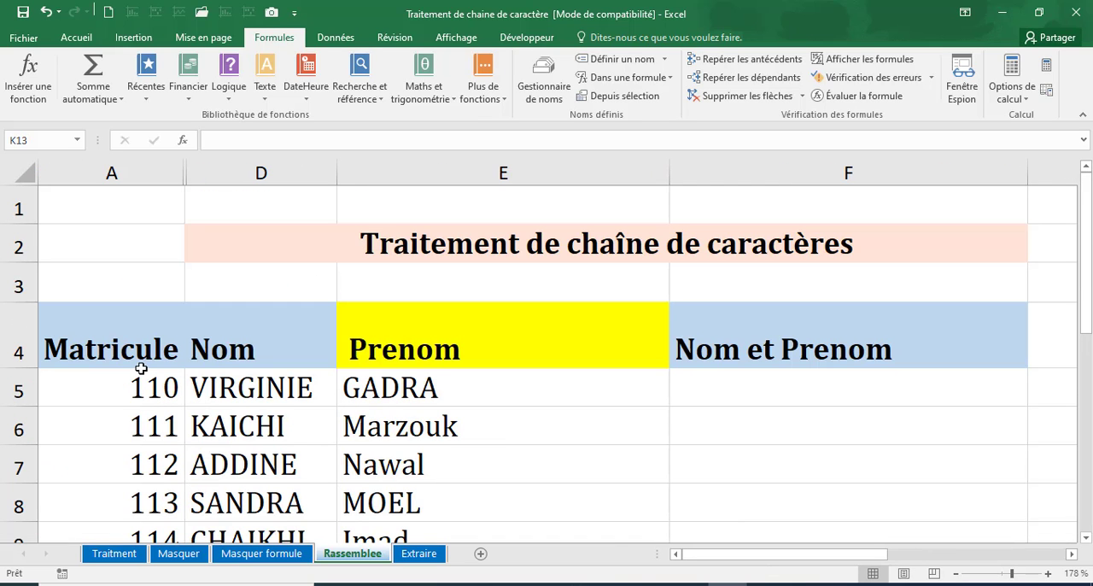
click(221, 356)
click(440, 331)
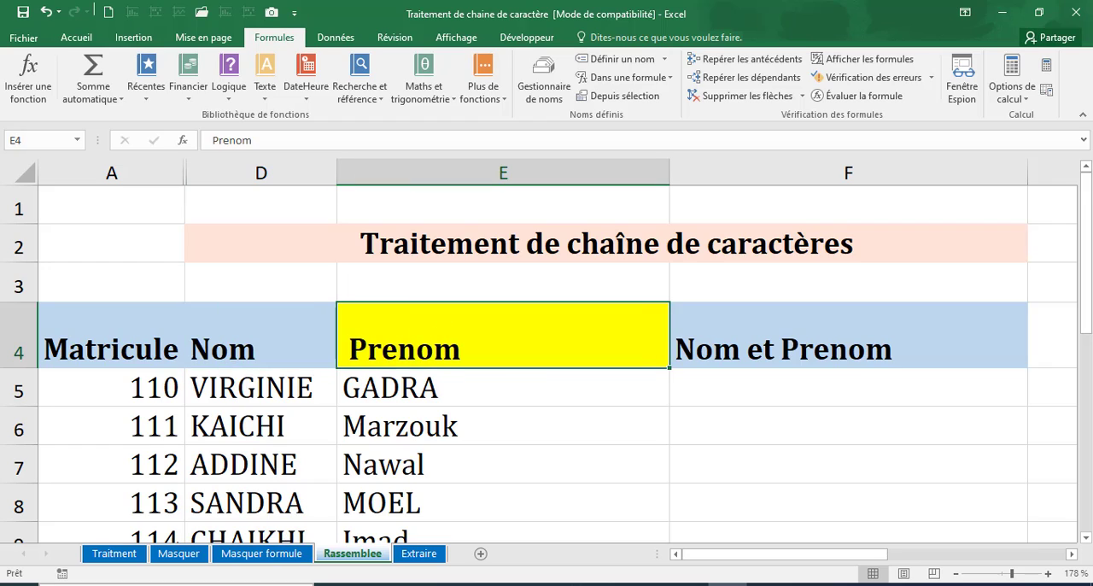
click(769, 350)
click(759, 387)
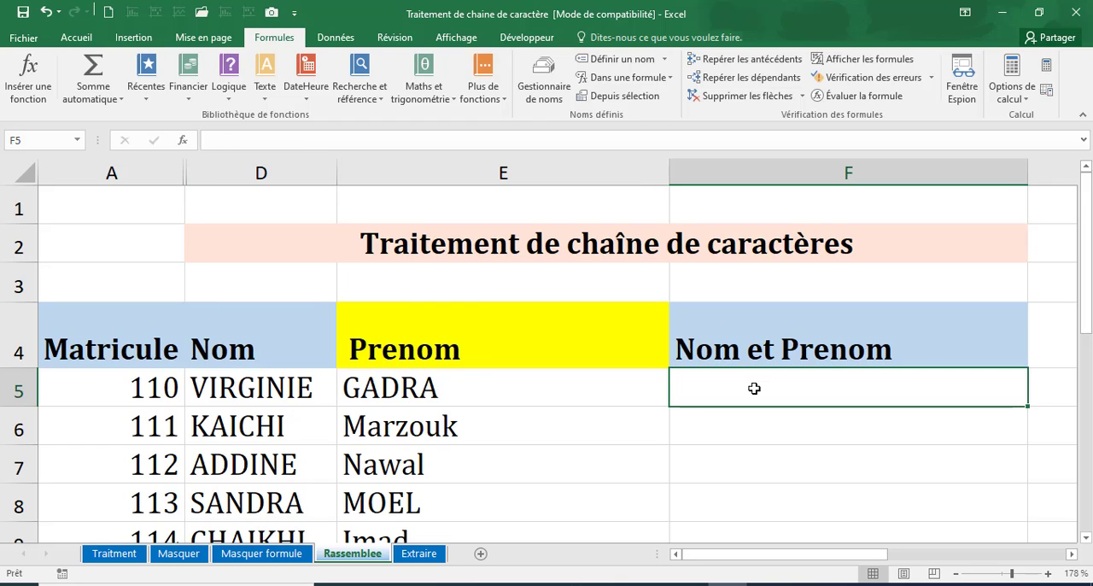
click(253, 394)
double_click(252, 394)
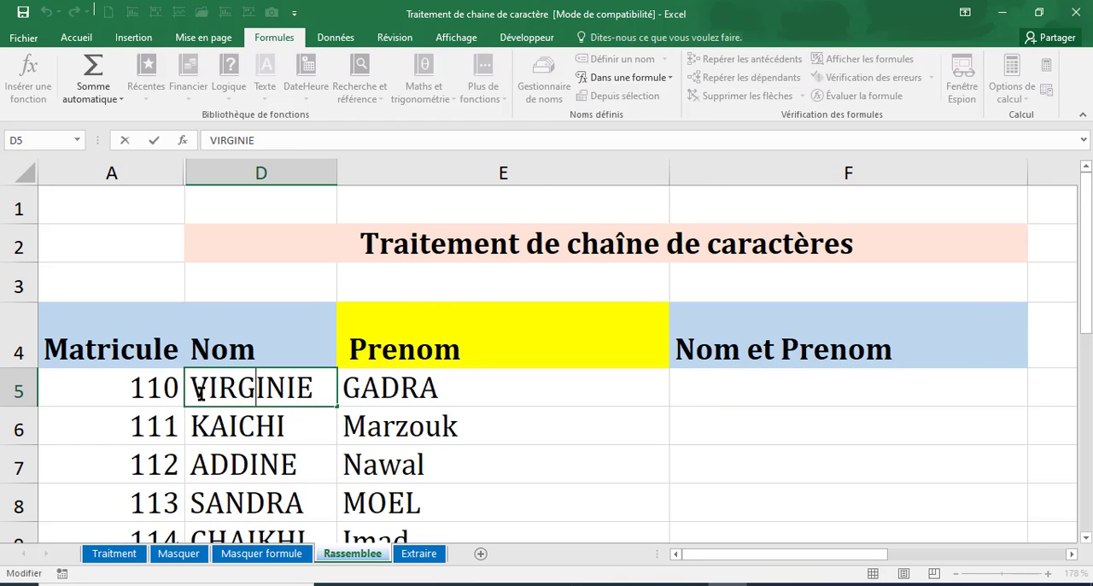
drag(195, 391, 333, 389)
key(ctrl+c)
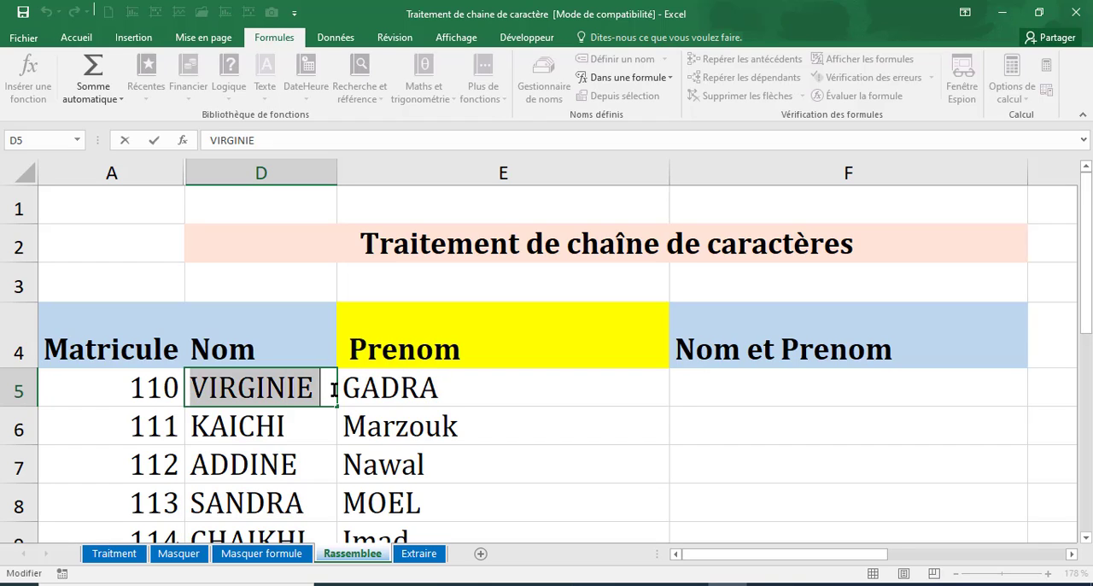
click(753, 392)
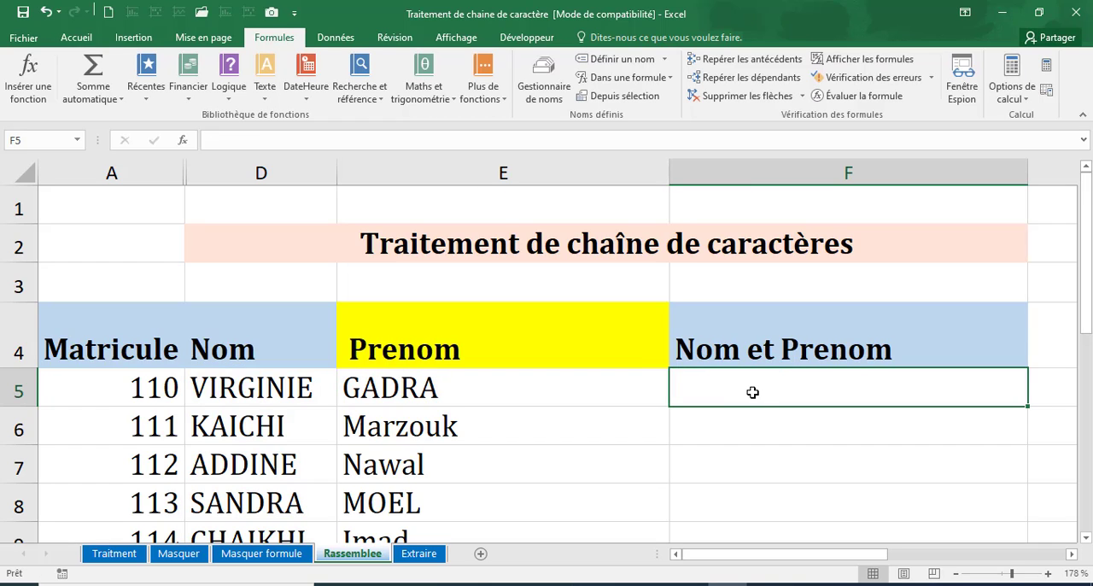
key(ctrl+v)
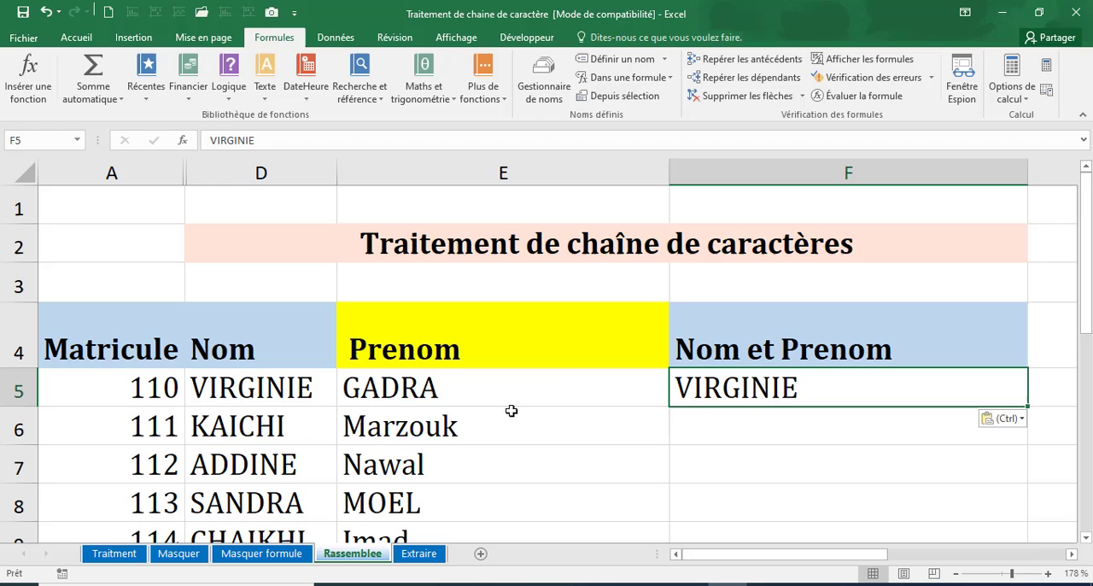
Append the first name from E5 after the last name in F5.
click(344, 386)
drag(345, 385, 463, 381)
key(ctrl+c)
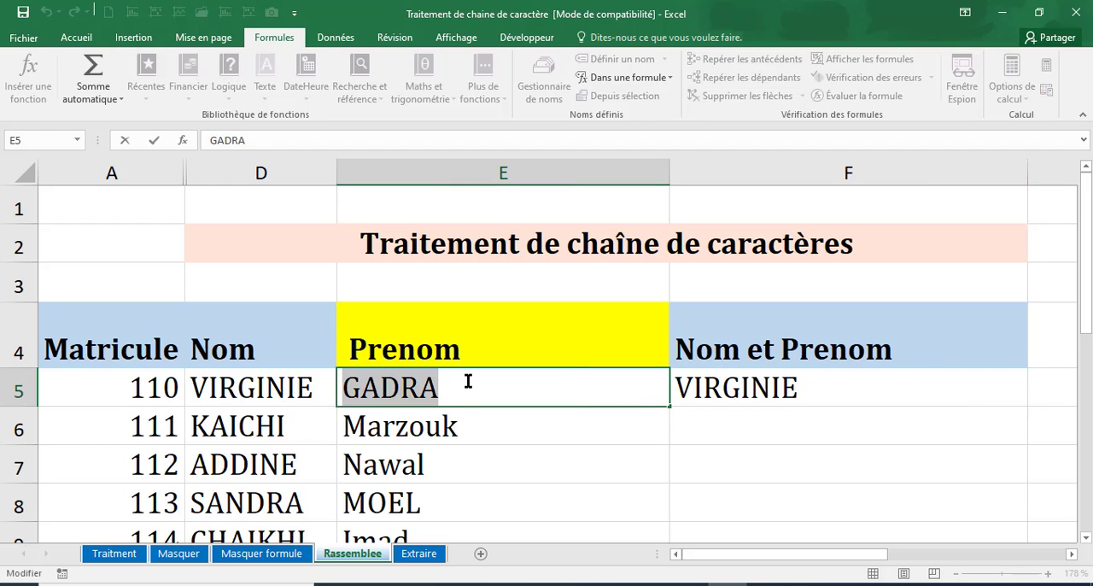
click(821, 387)
double_click(821, 388)
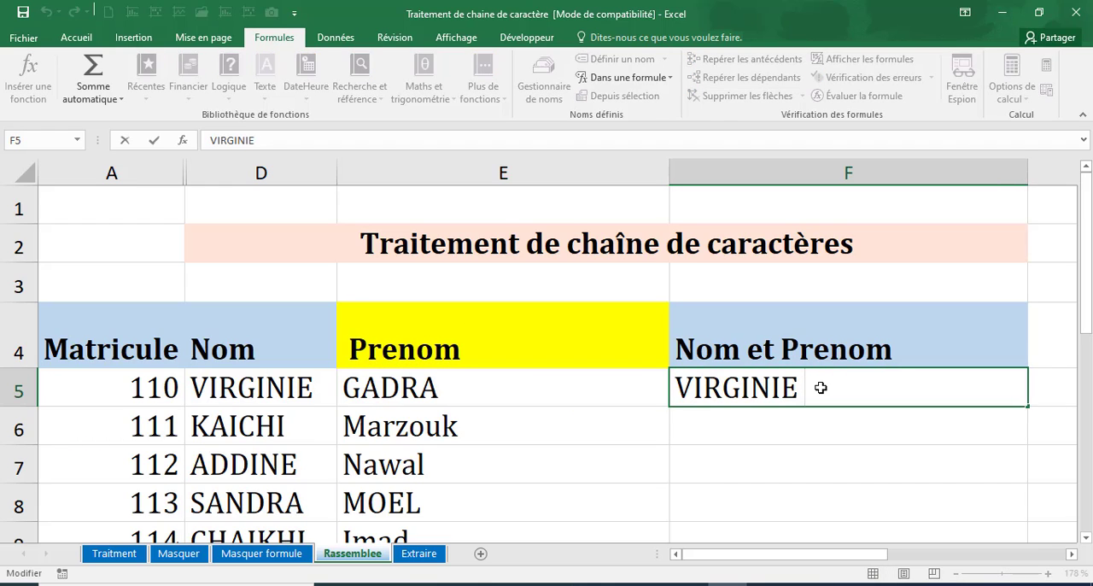
key(ctrl+v)
click(773, 480)
click(752, 427)
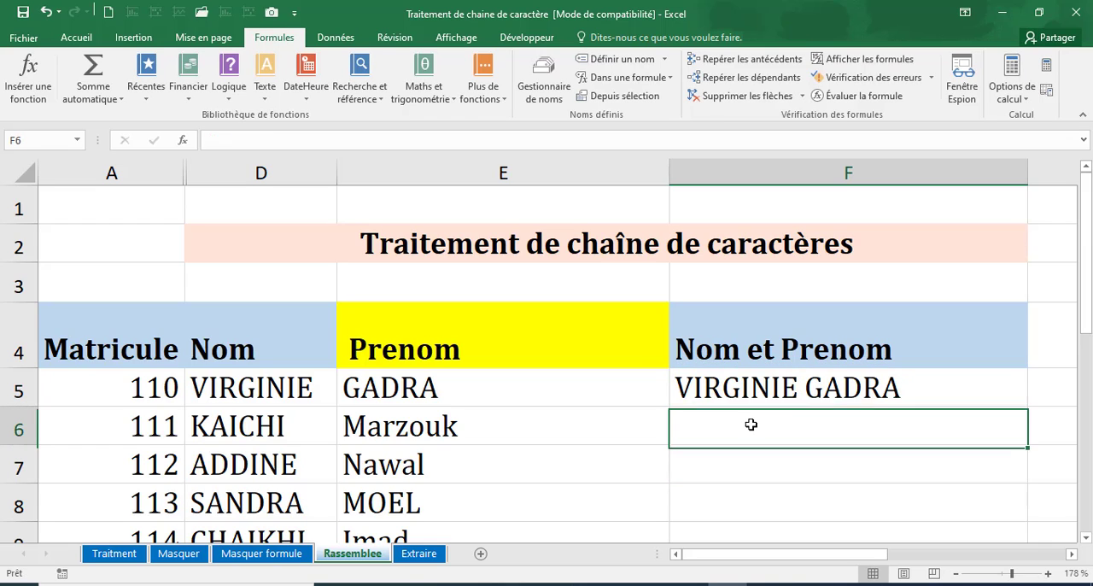
scroll(508, 421, down, 3)
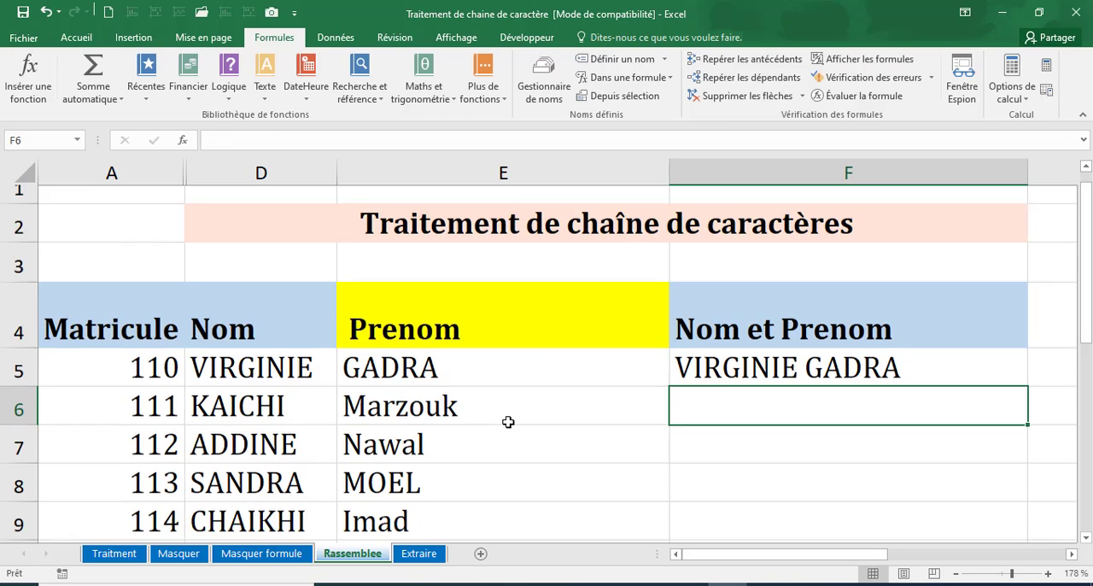
scroll(508, 421, up, 3)
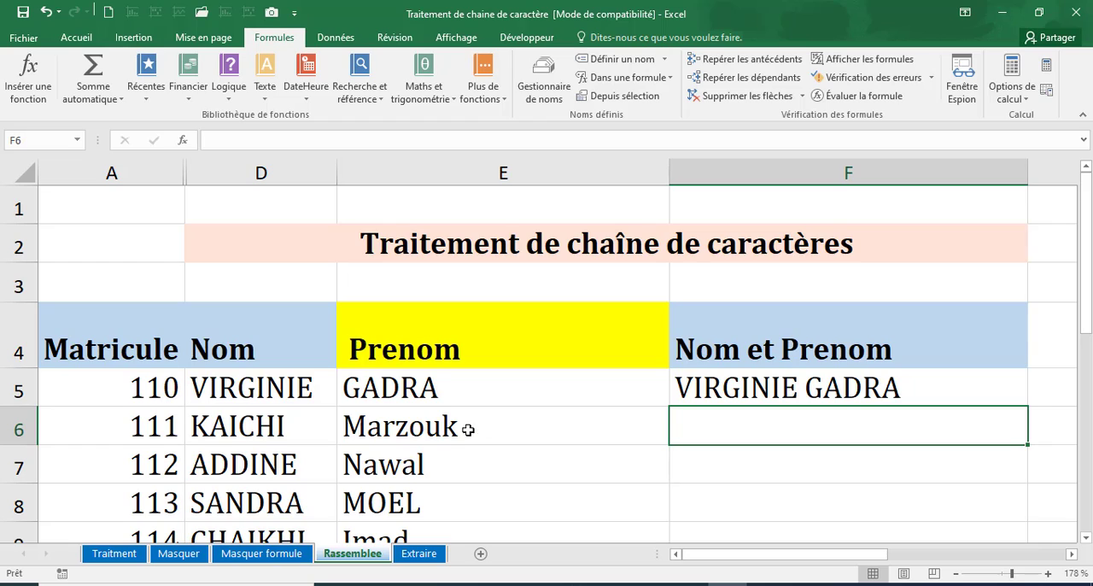
Clear the manually combined name from F5.
click(751, 390)
key(Delete)
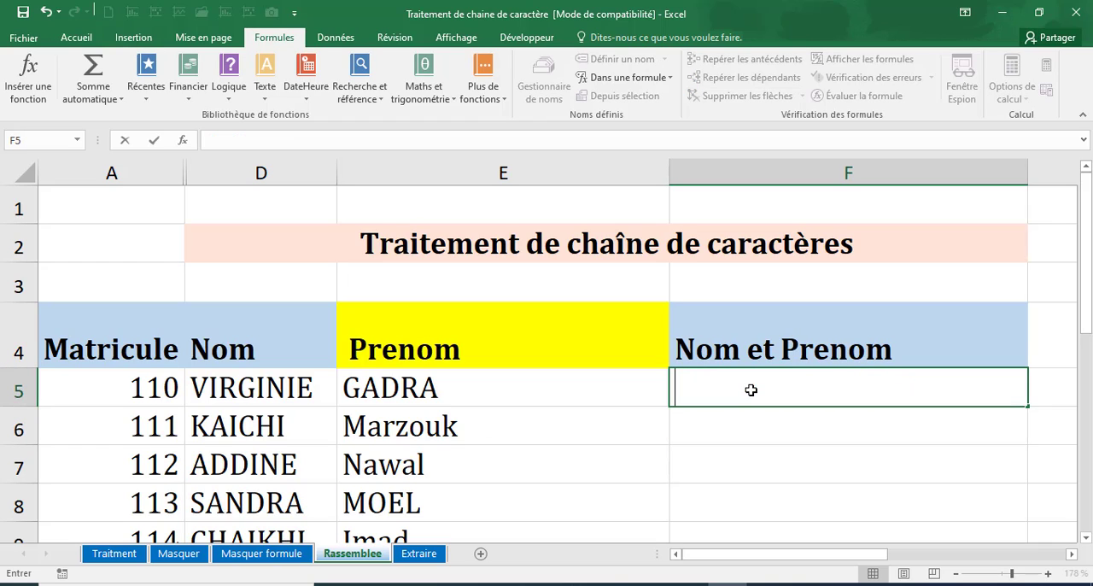
click(717, 431)
Enter the formula =D5&" "&E5 in F5 to join the last name and first name with a space.
click(717, 401)
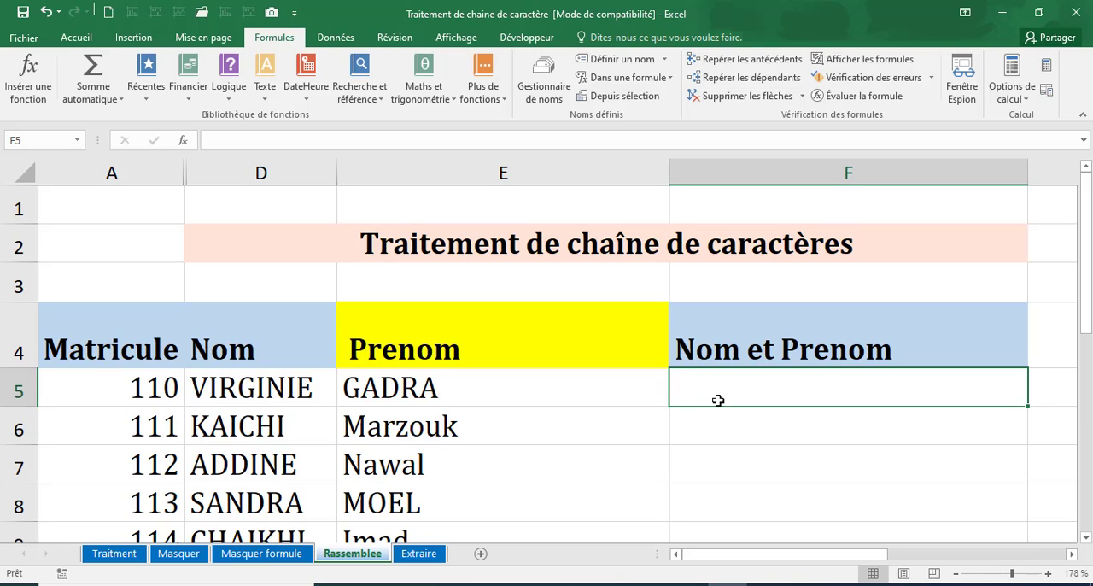
text(=)
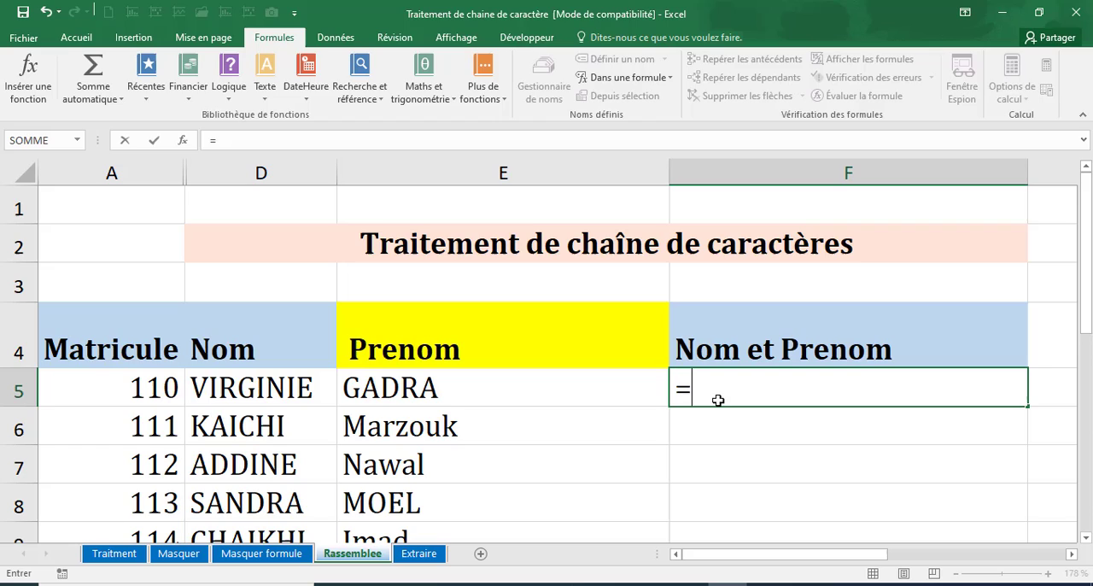
click(264, 387)
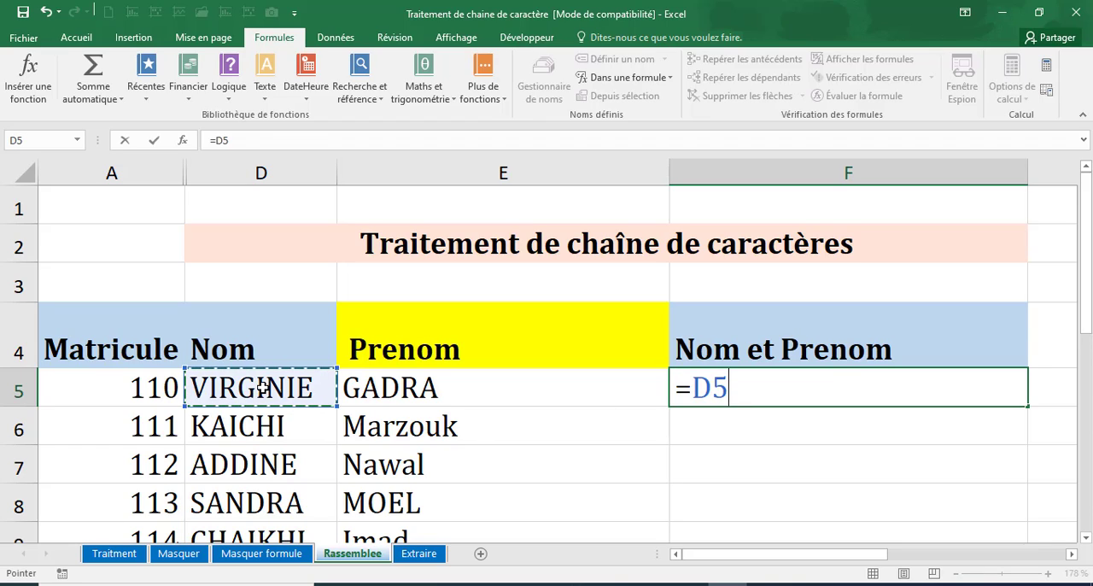
text(" ")
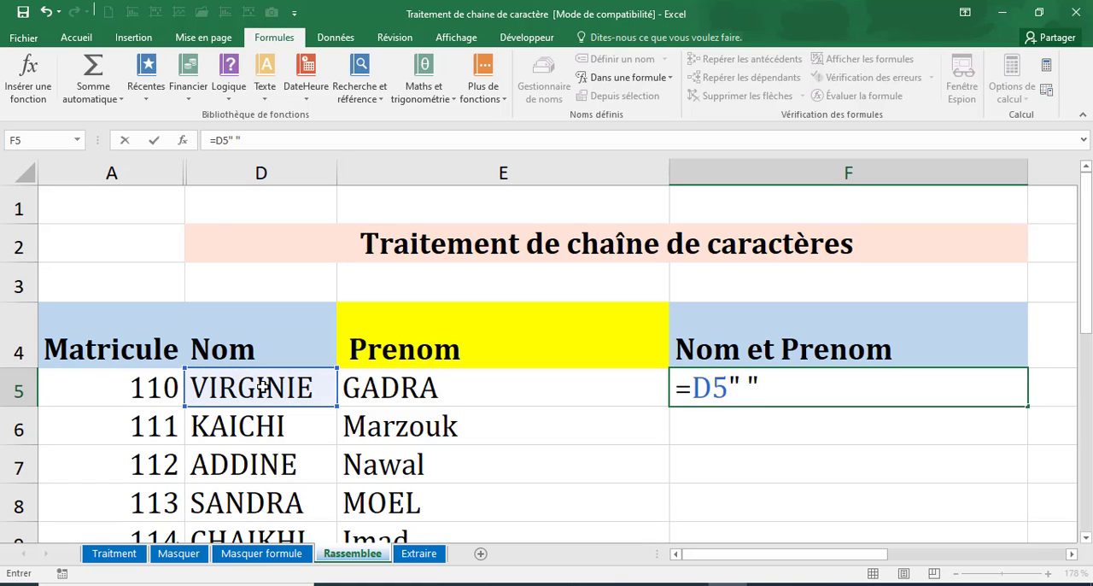
key(BackSpace)
key(BackSpace)
key(BackSpace)
text(&)
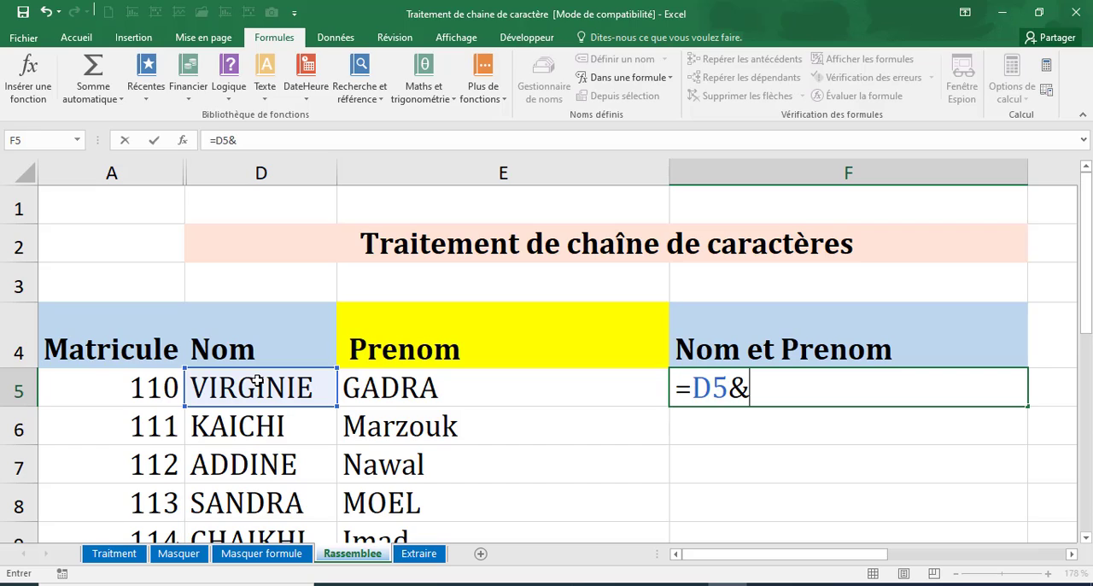
text(" "&)
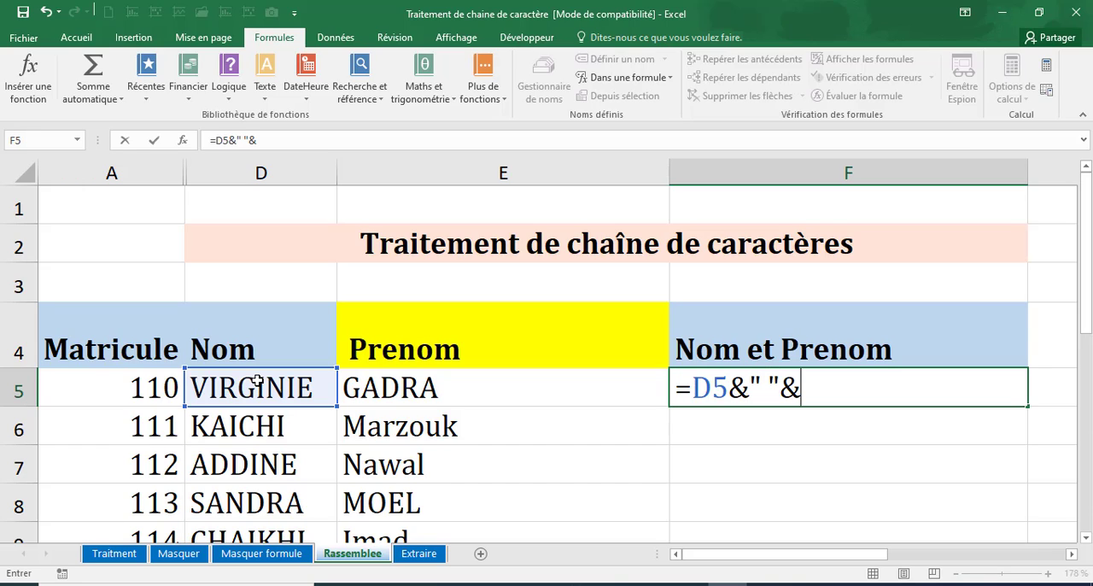
click(394, 389)
key(Return)
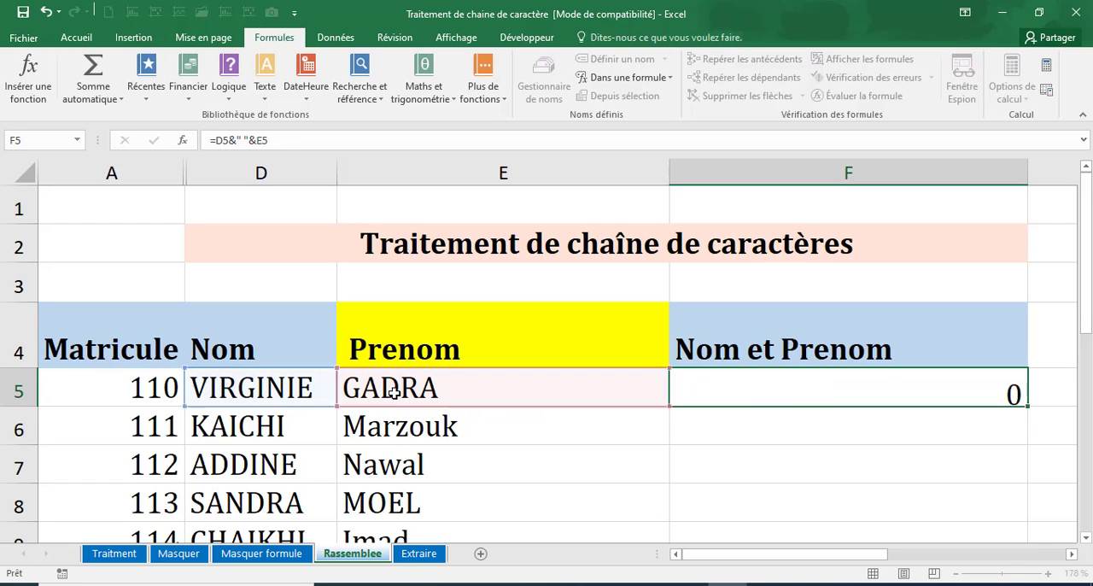
Fill the F5 concatenation formula down the Nom et Prenom column through row 12.
click(926, 389)
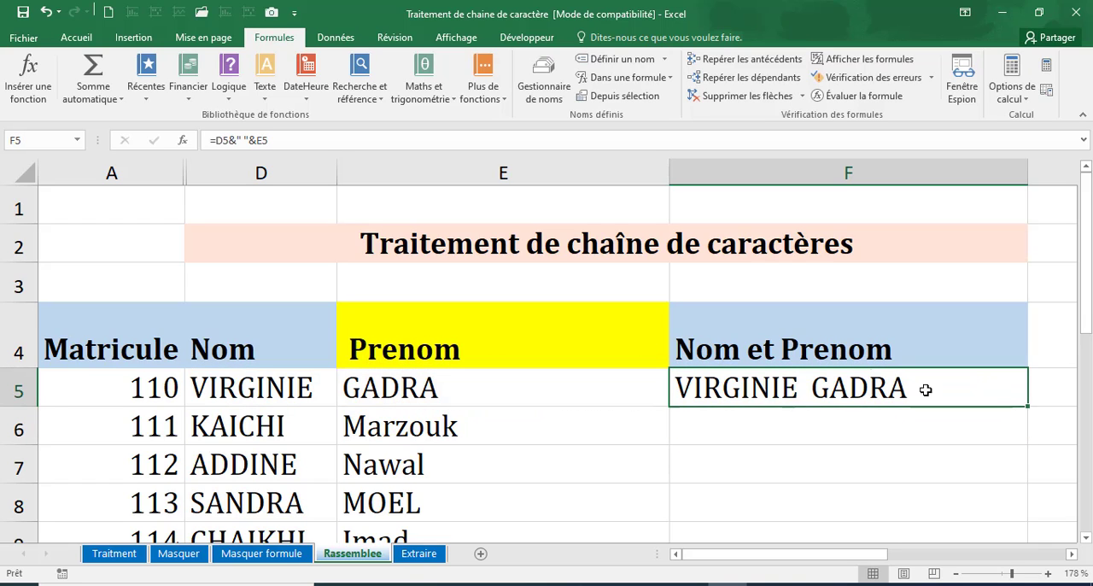
double_click(1030, 406)
scroll(808, 447, down, 2)
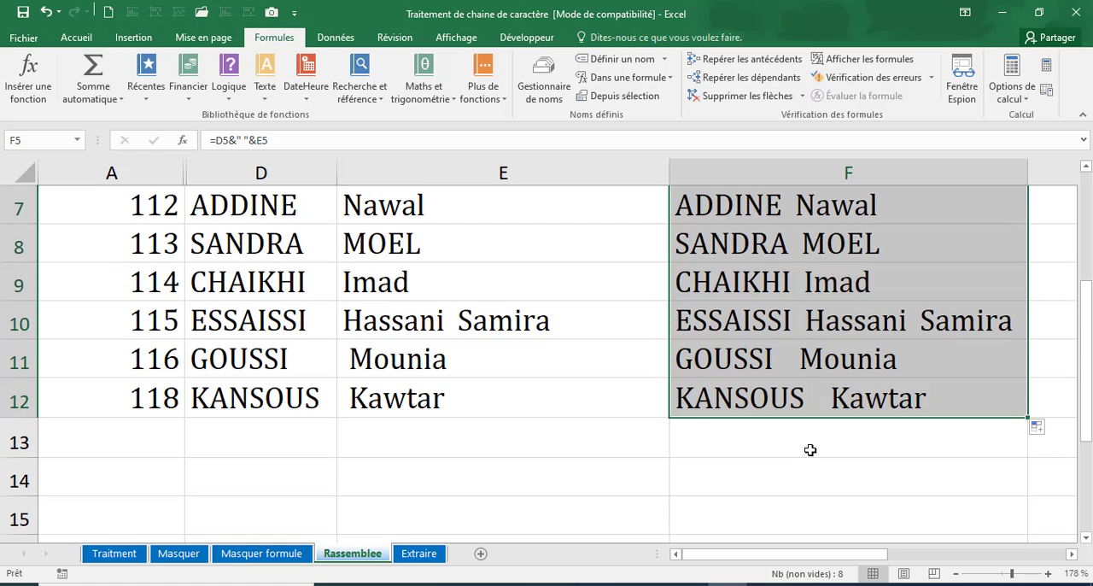
scroll(768, 444, up, 2)
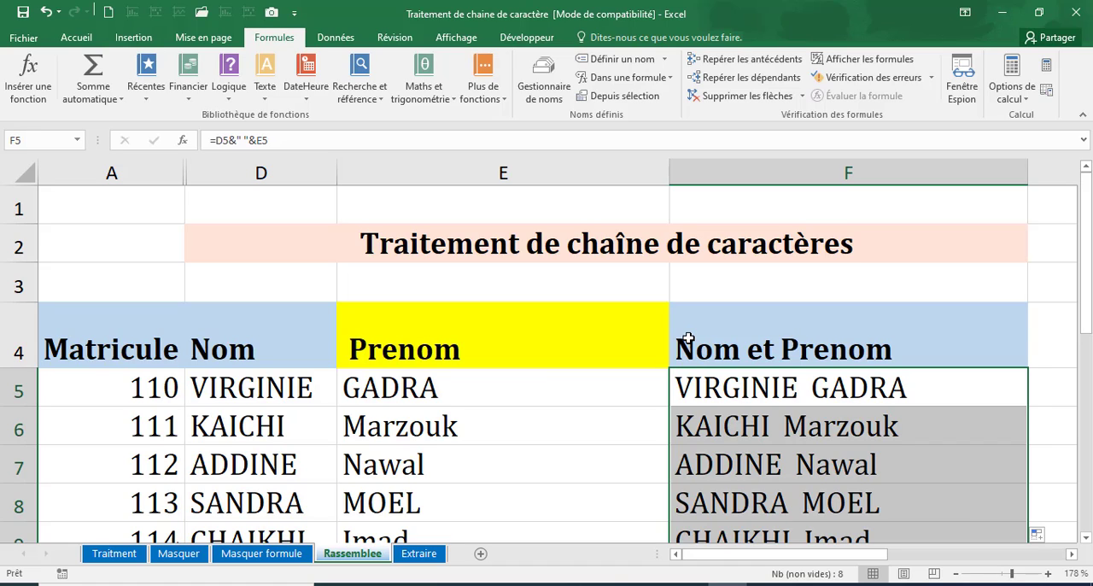
click(735, 391)
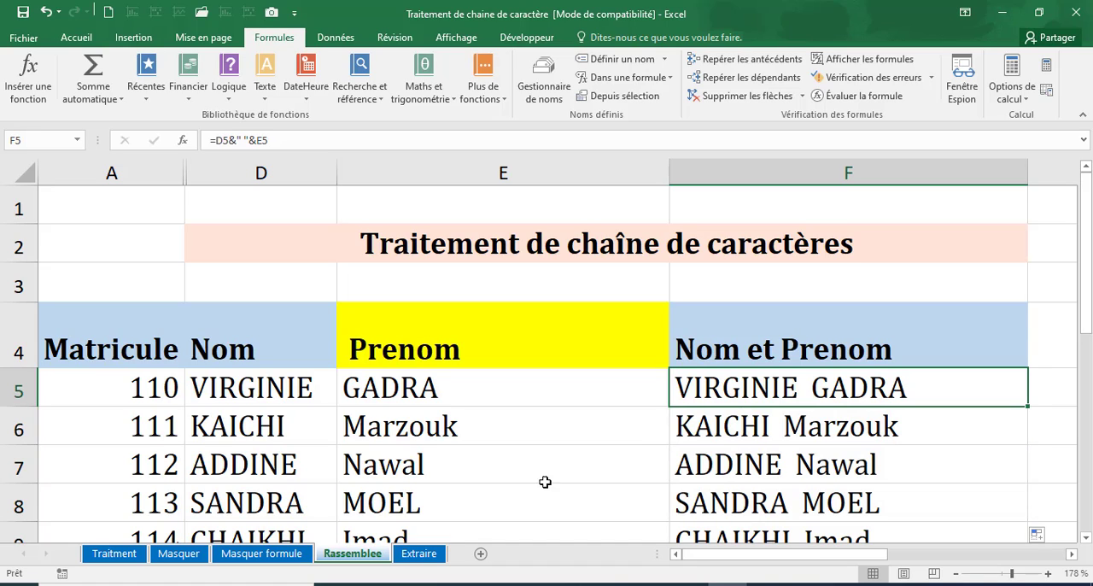
click(367, 392)
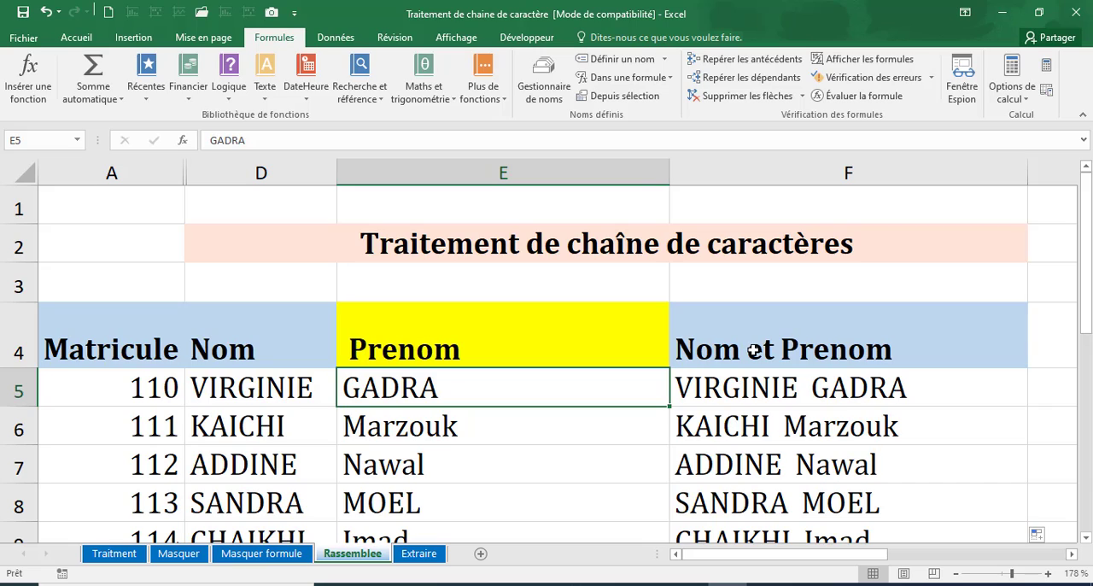
click(741, 383)
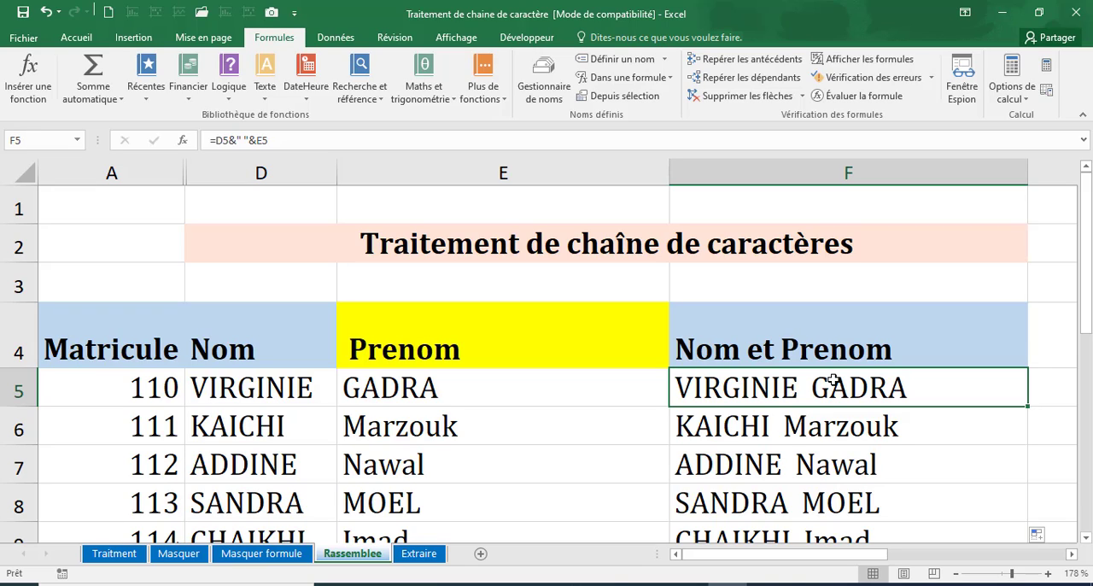
Switch to the Extraire sheet and enlarge the FONCTION TEXTE box listing CHERCHE, NBCAR and STXT.
click(425, 553)
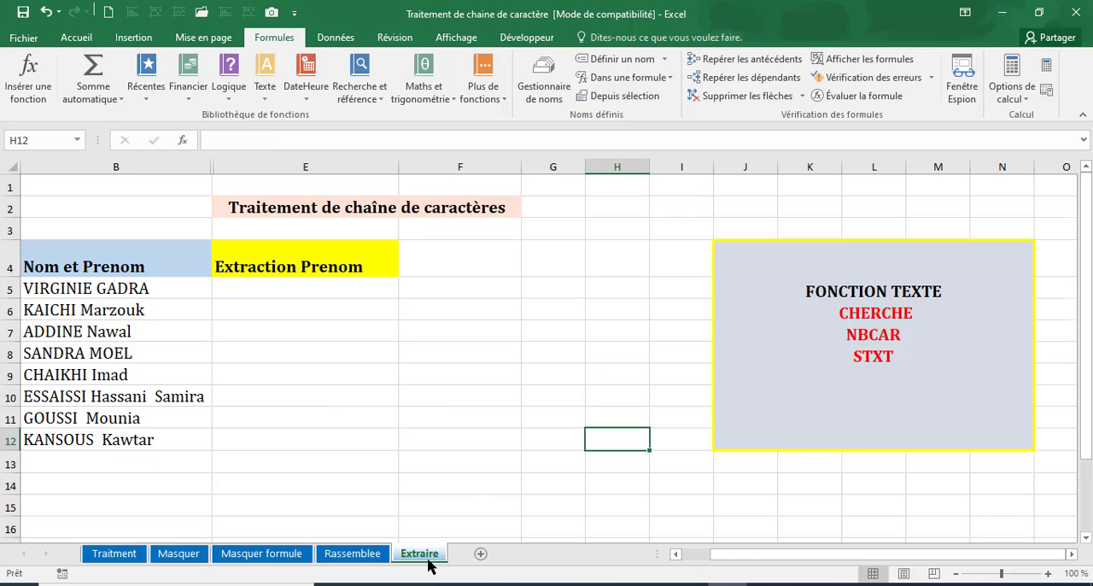
drag(1002, 573, 1007, 572)
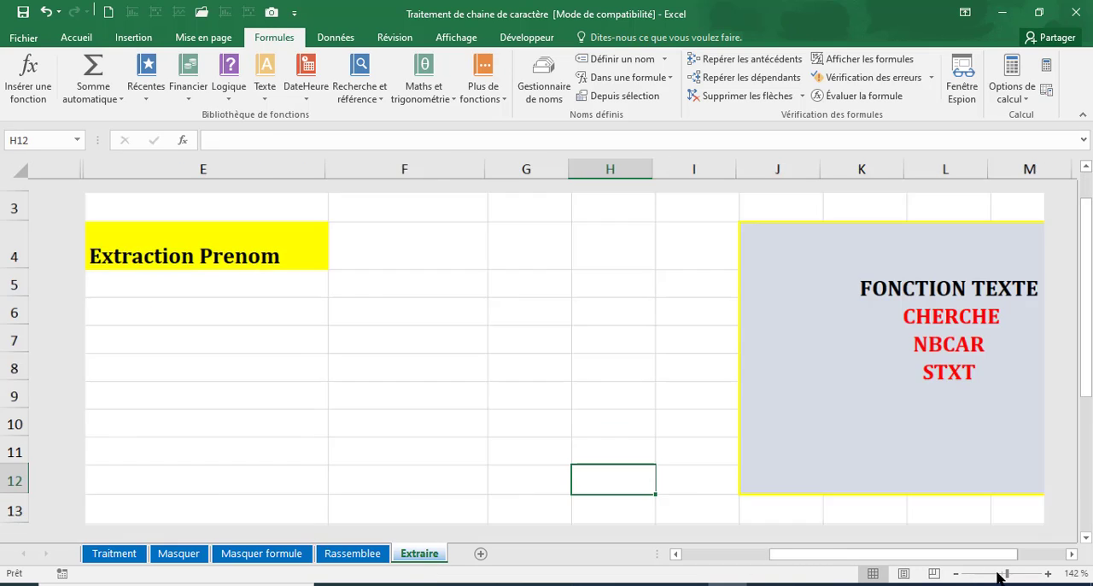
drag(827, 555, 910, 551)
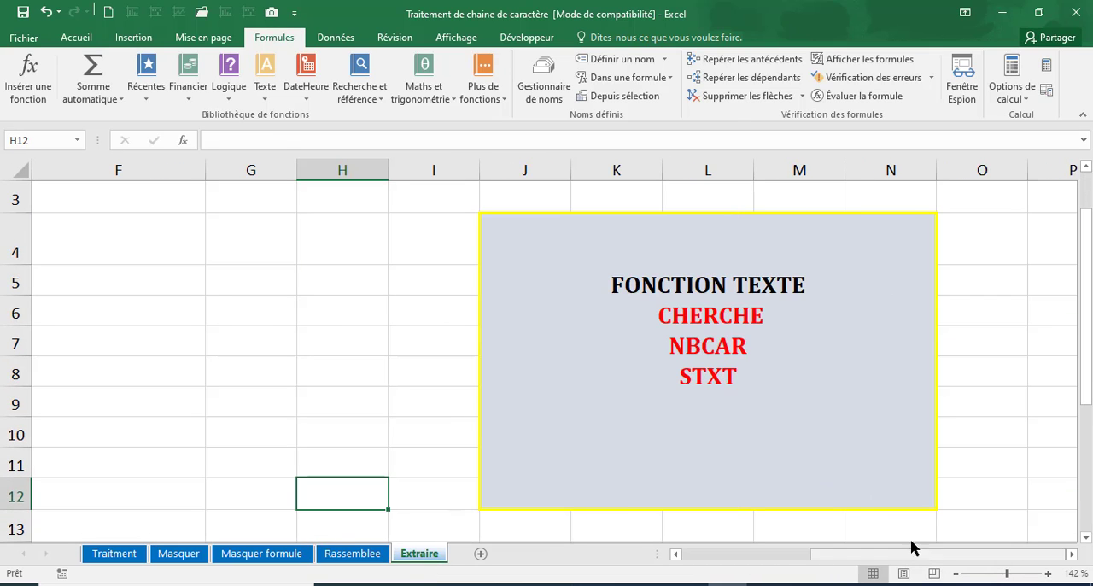
click(1017, 573)
scroll(900, 485, up, 1)
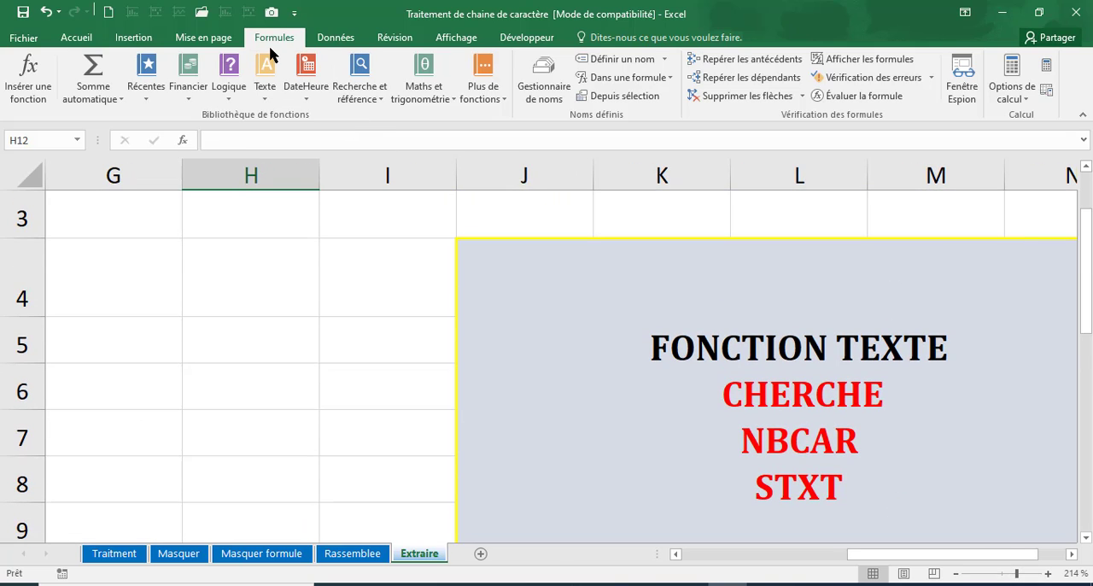
Look through the available text functions for CHERCHE, NBCAR and STXT without inserting one.
click(265, 96)
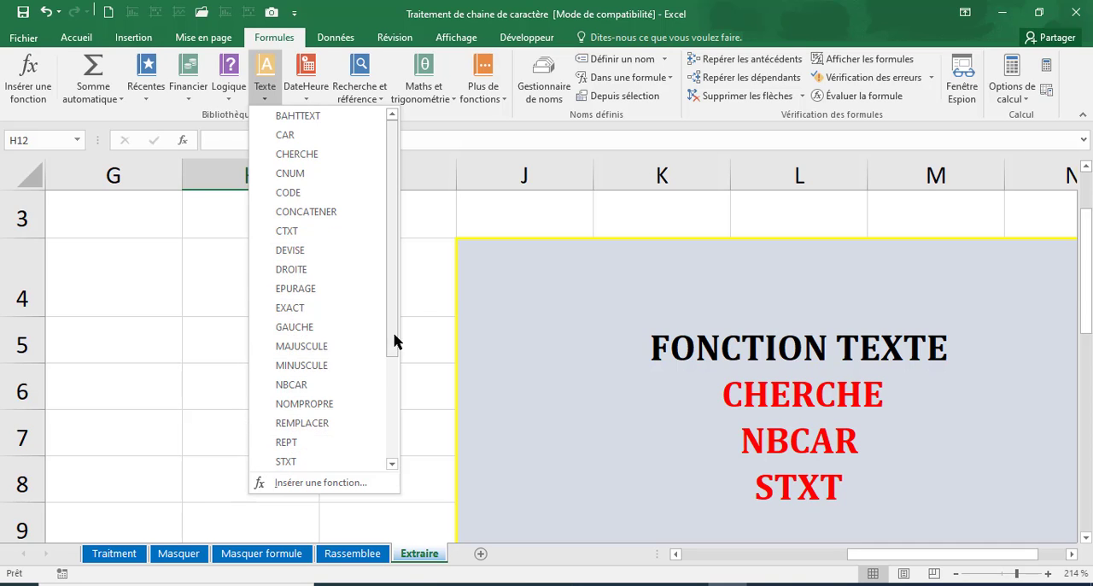
scroll(393, 341, down, 3)
scroll(394, 355, up, 3)
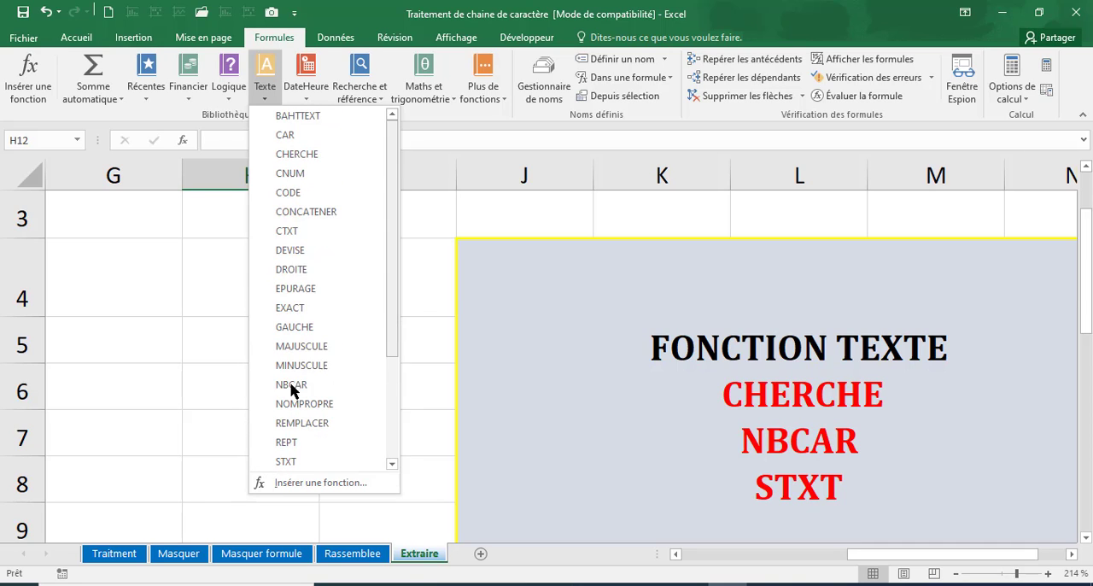
click(208, 387)
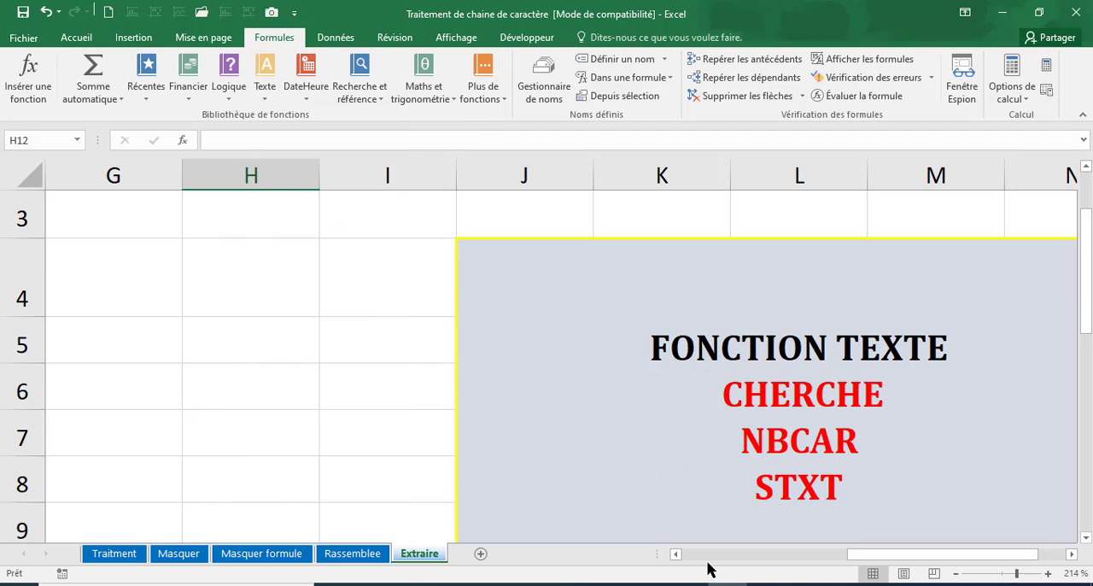
Enter the formula =GAUCHE(B5;3) in F5 to extract the first three characters of the full name.
click(732, 556)
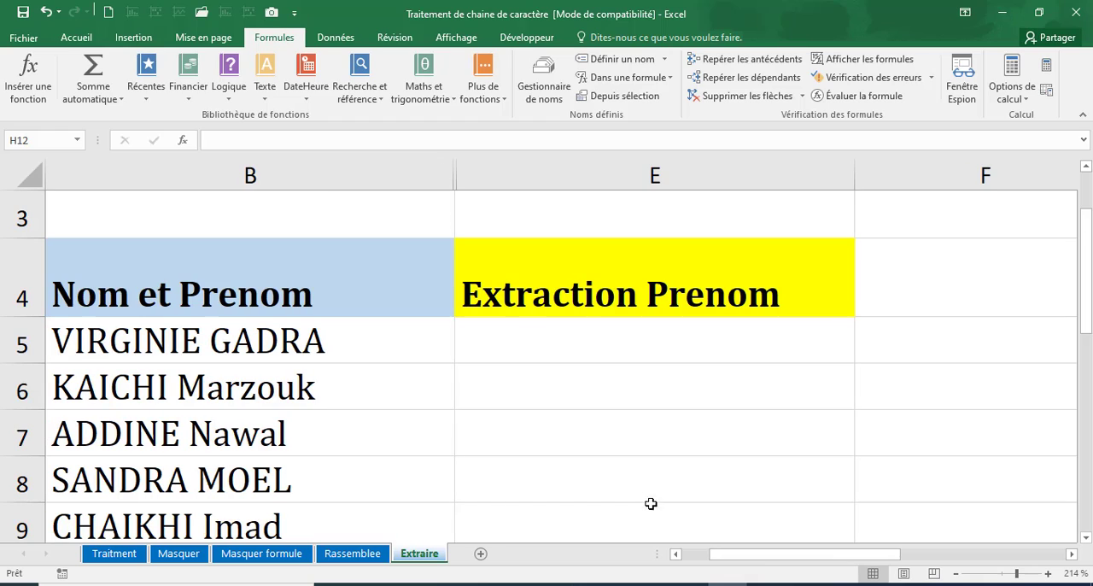
click(543, 343)
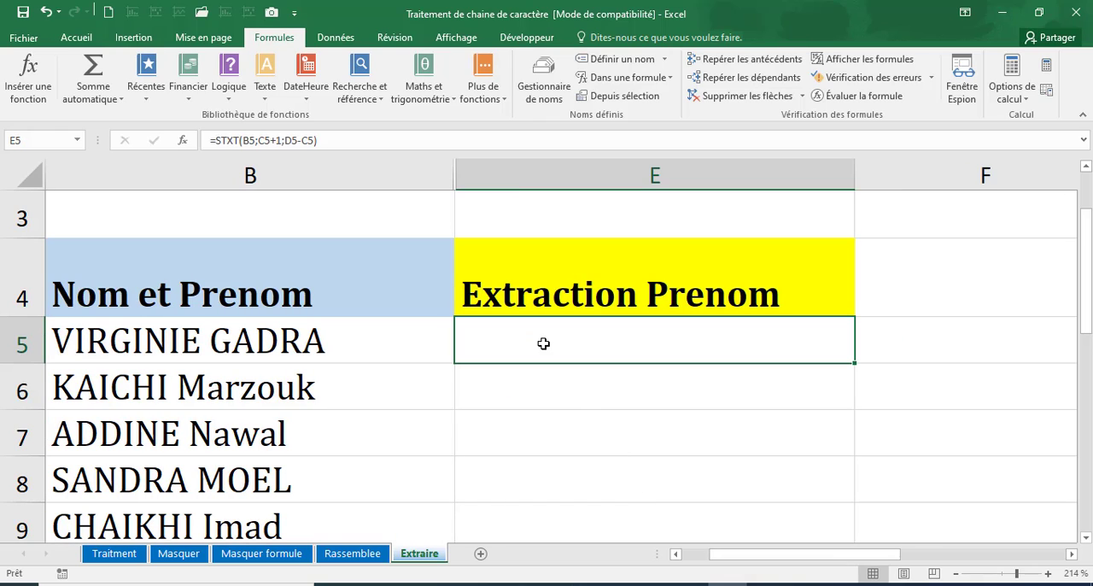
click(913, 356)
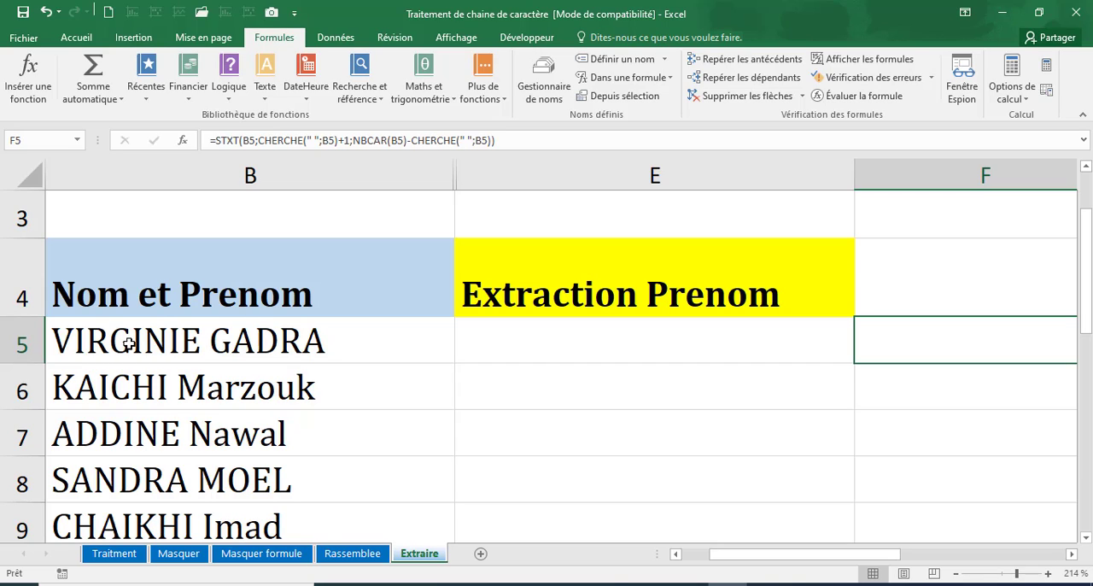
text(=)
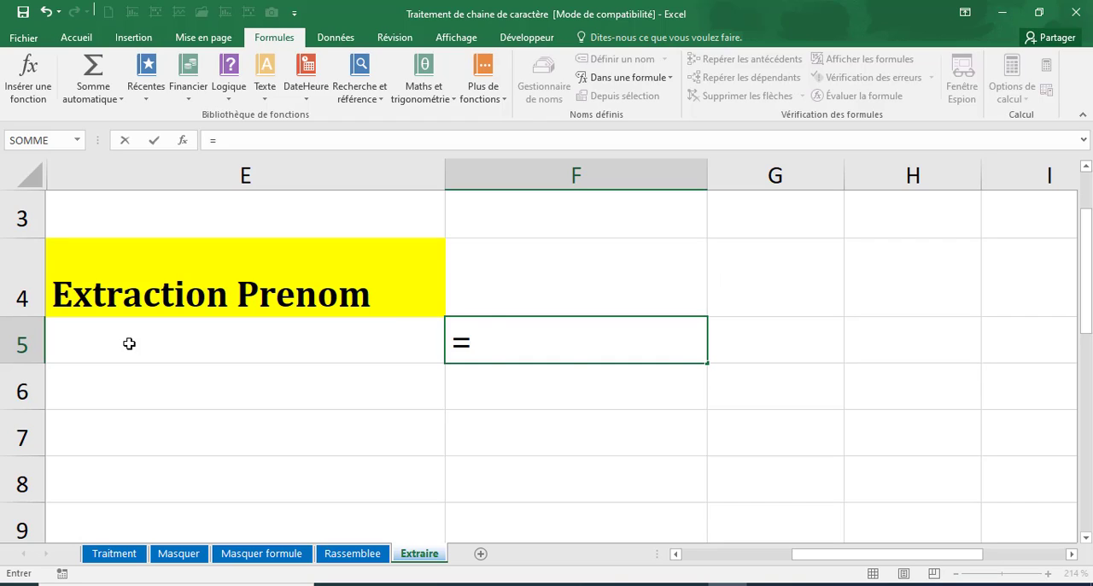
text(gzuche()
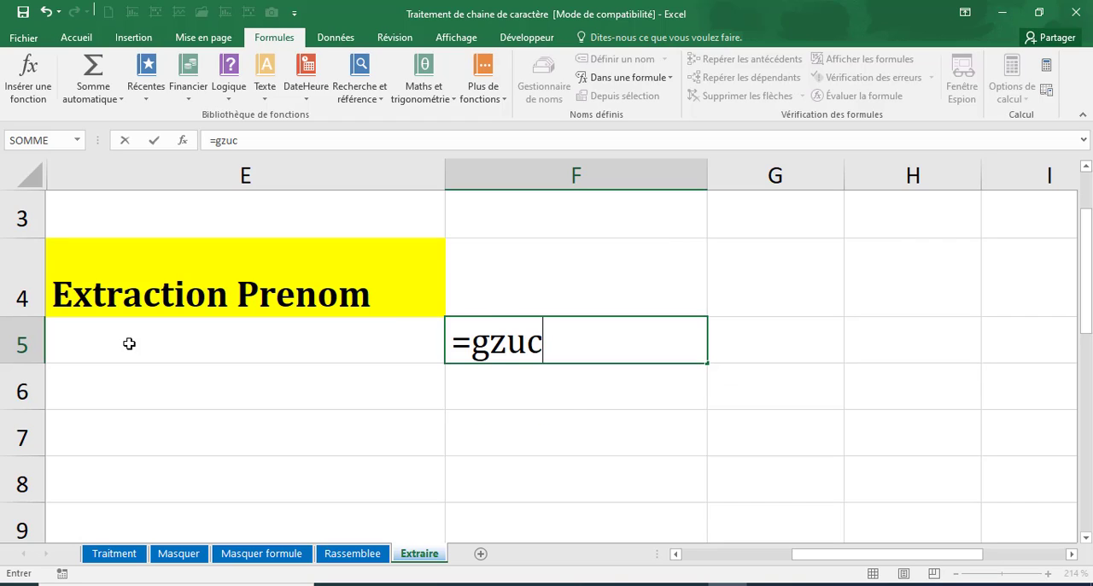
click(526, 345)
key(BackSpace)
key(BackSpace)
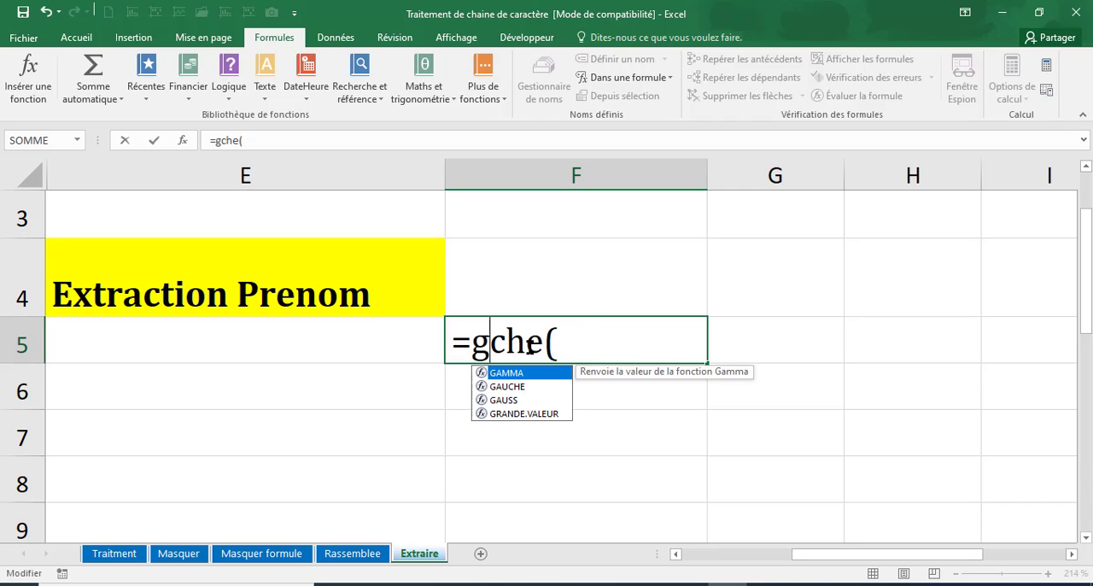
text(au)
click(615, 343)
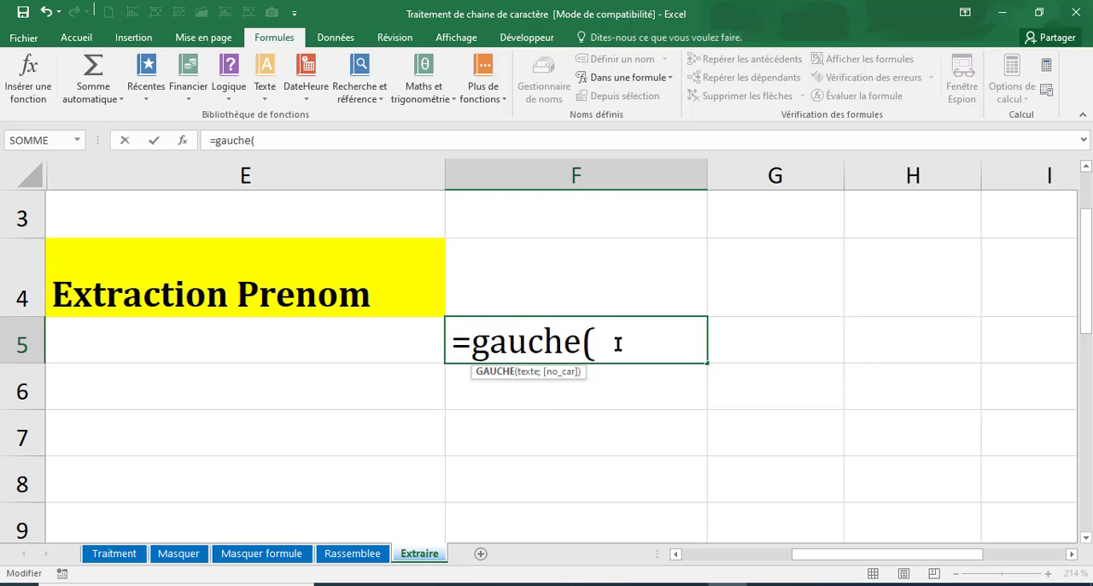
drag(820, 557, 688, 556)
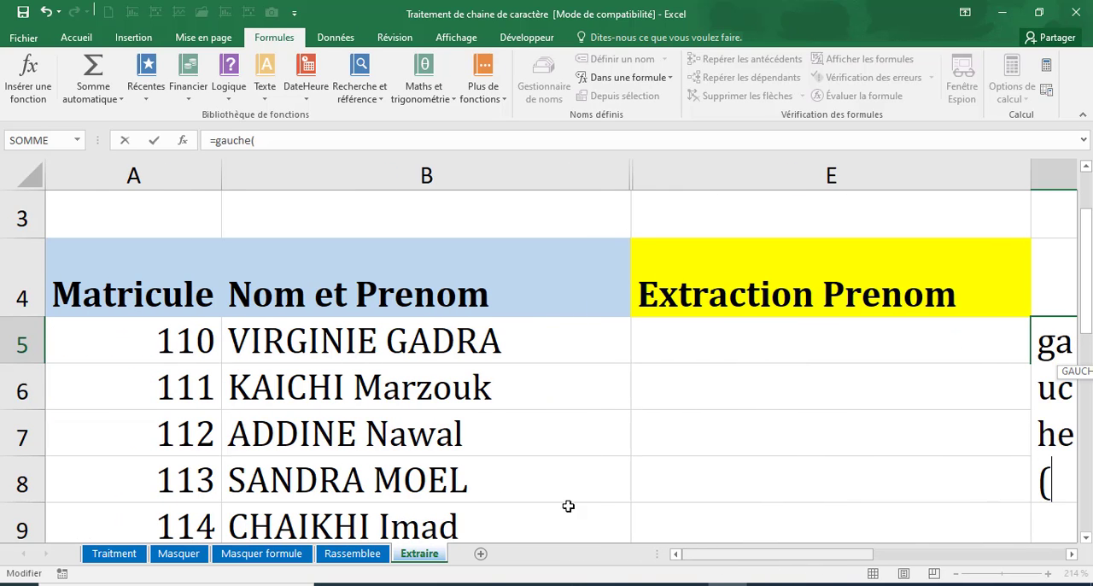
click(268, 339)
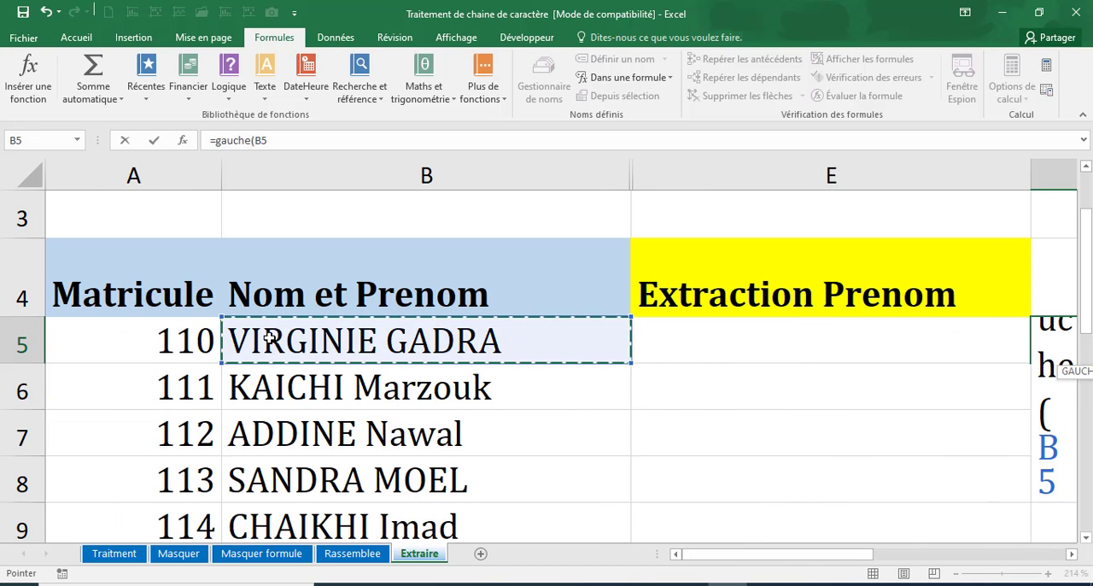
text(;)
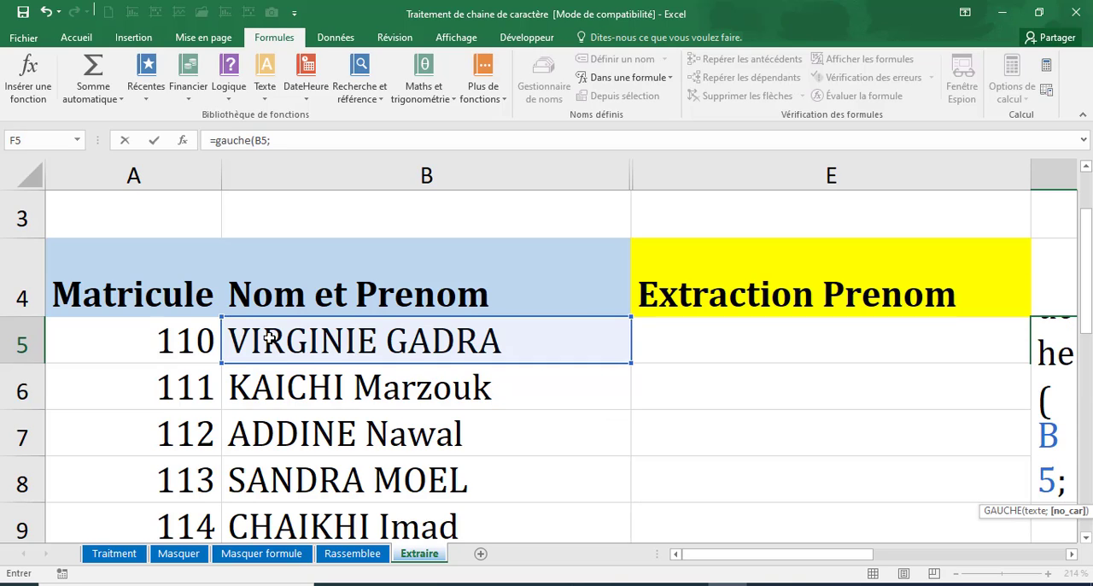
text(3))
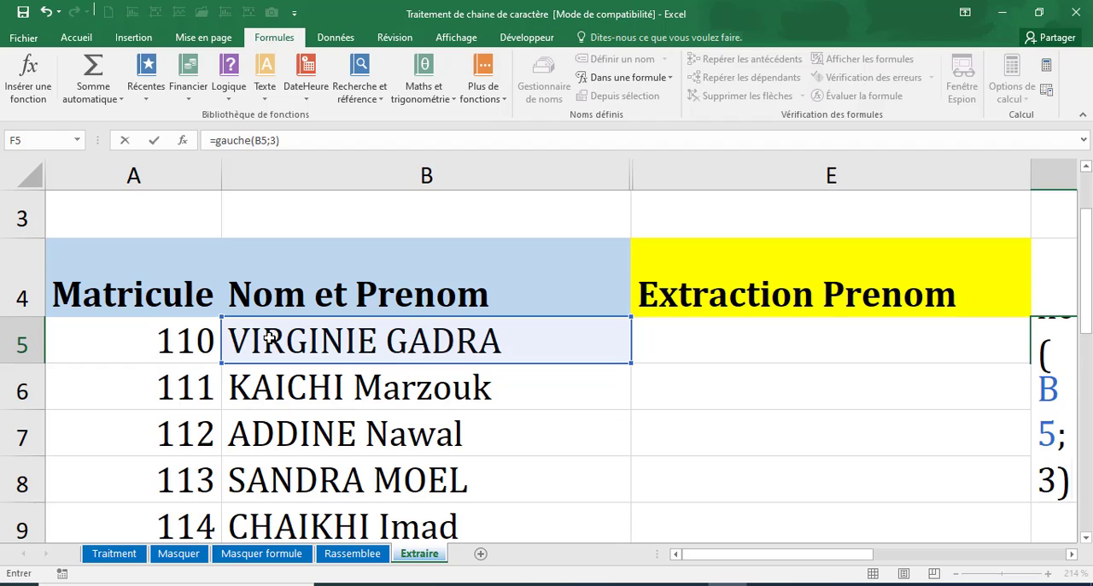
key(Return)
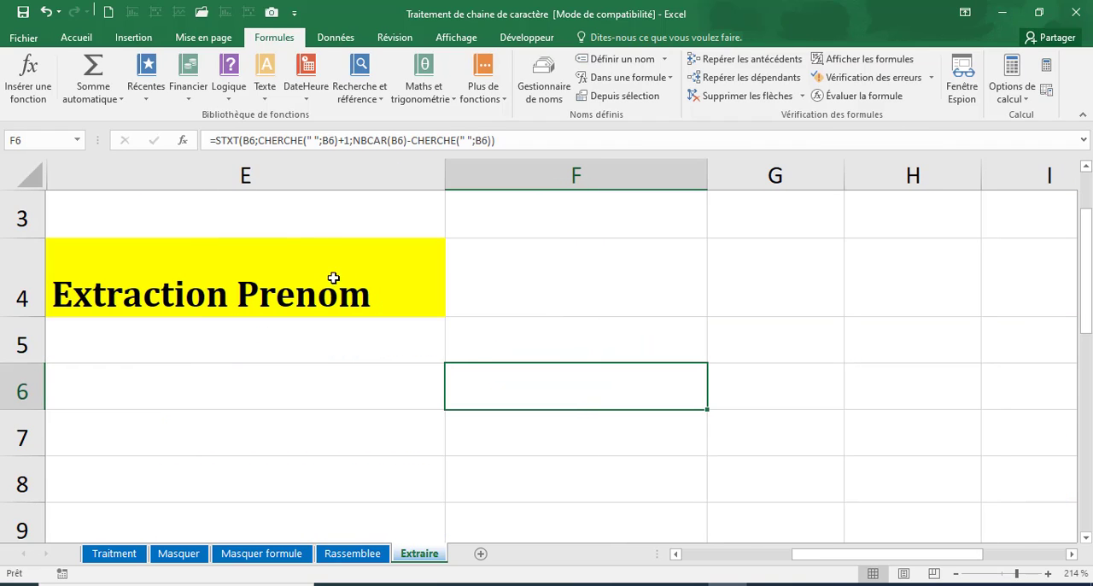
Move the GAUCHE formula from F5 to G5, keeping its reference to B5.
click(569, 353)
key(Right)
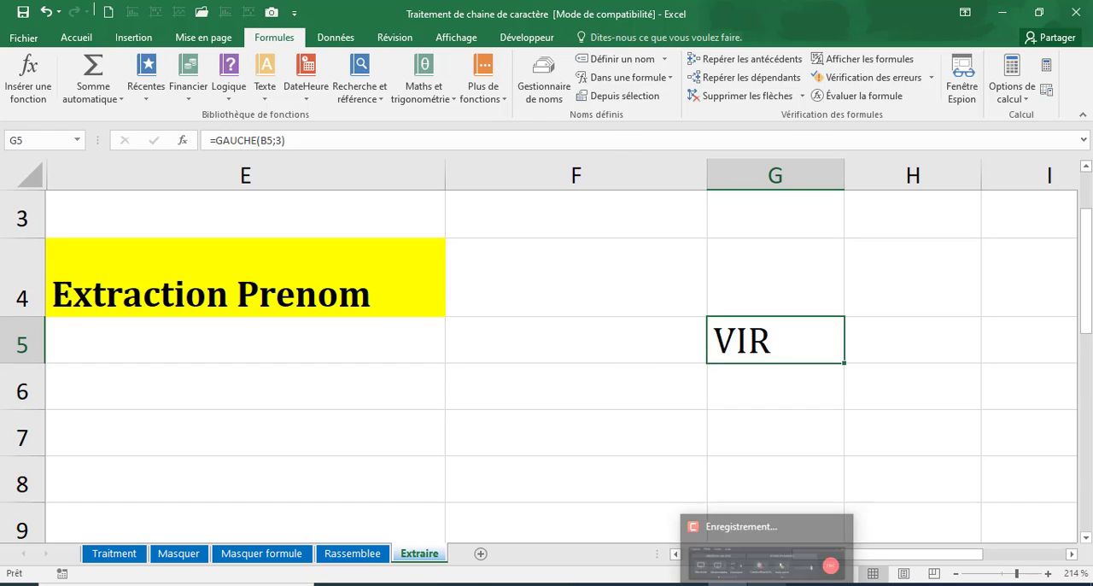
click(745, 397)
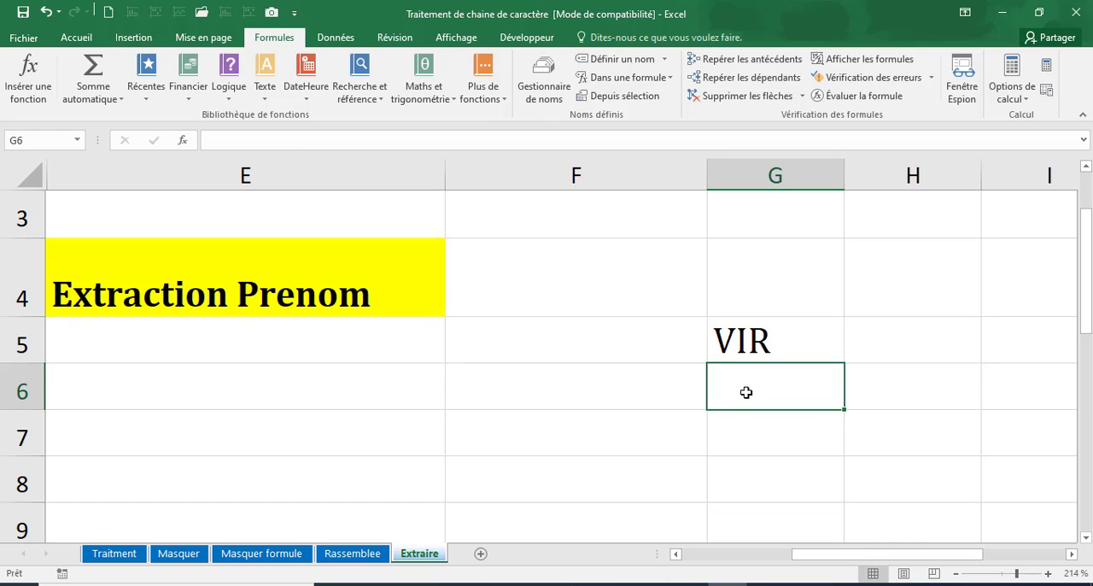
Set the number of characters extracted by the GAUCHE formula in G5 to 5.
click(755, 341)
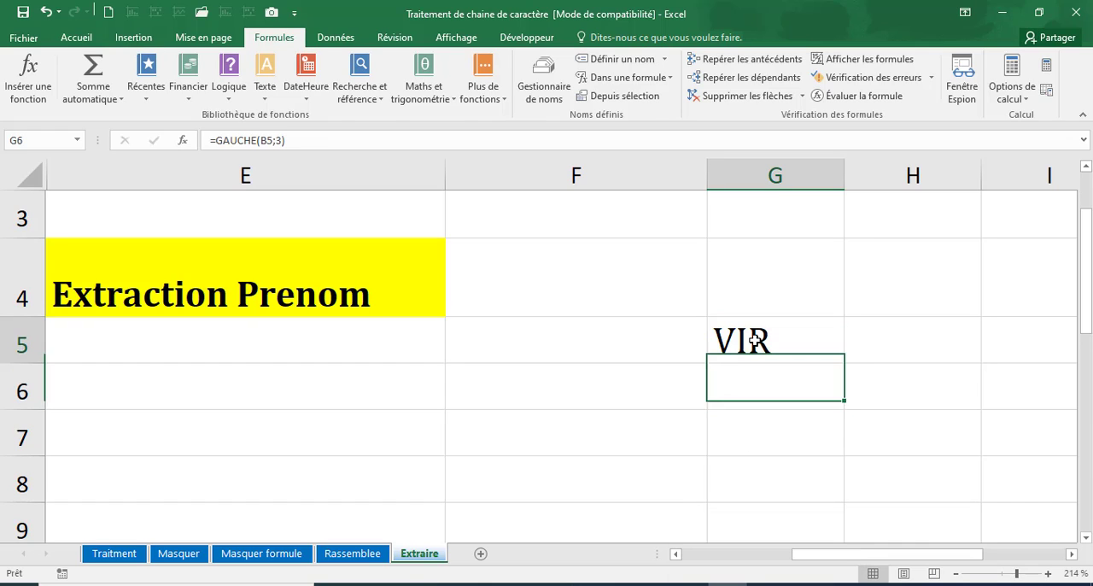
click(309, 142)
key(BackSpace)
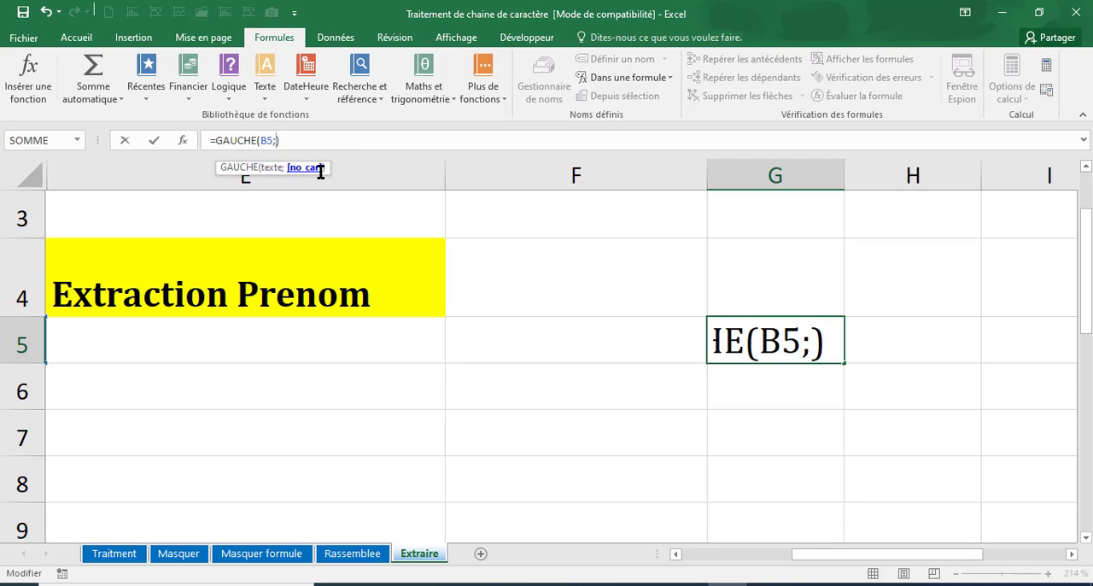
text(5)
key(Return)
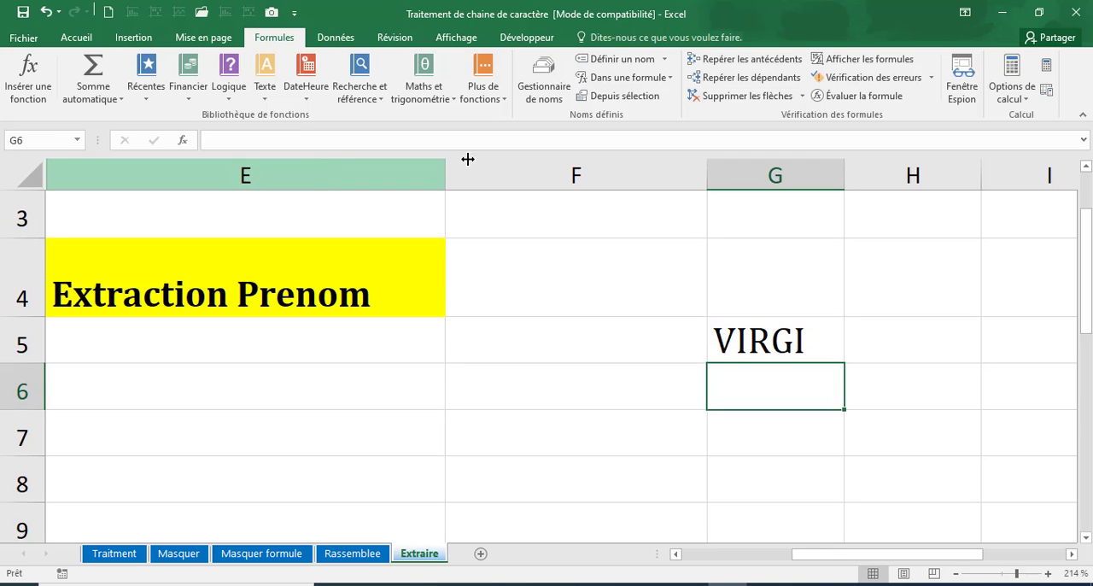
Replace the GAUCHE function in G5 with DROITE so the formula reads =DROITE(B5;5).
click(779, 330)
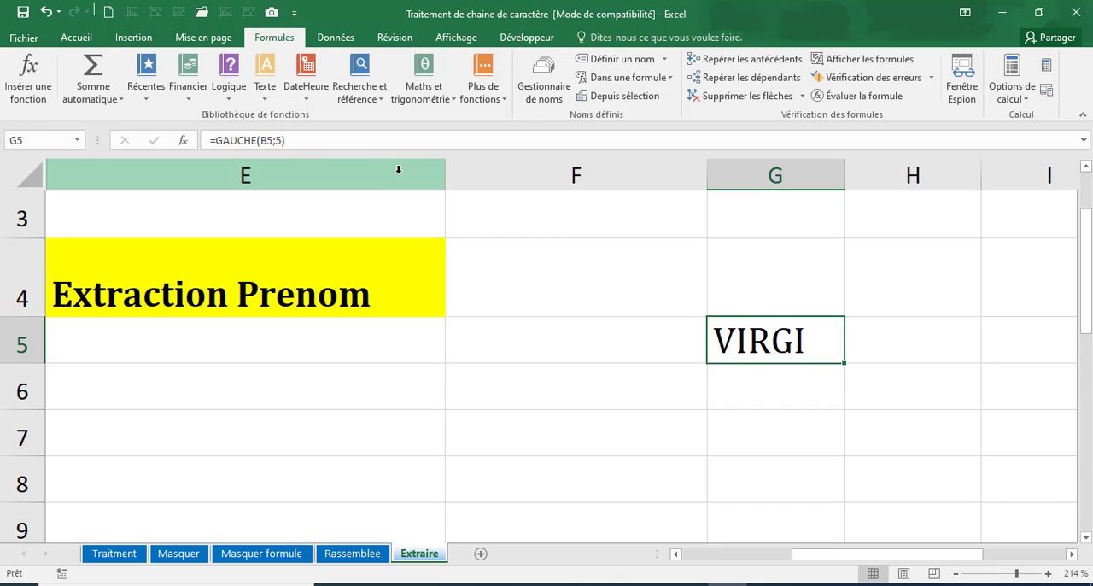
drag(257, 140, 216, 142)
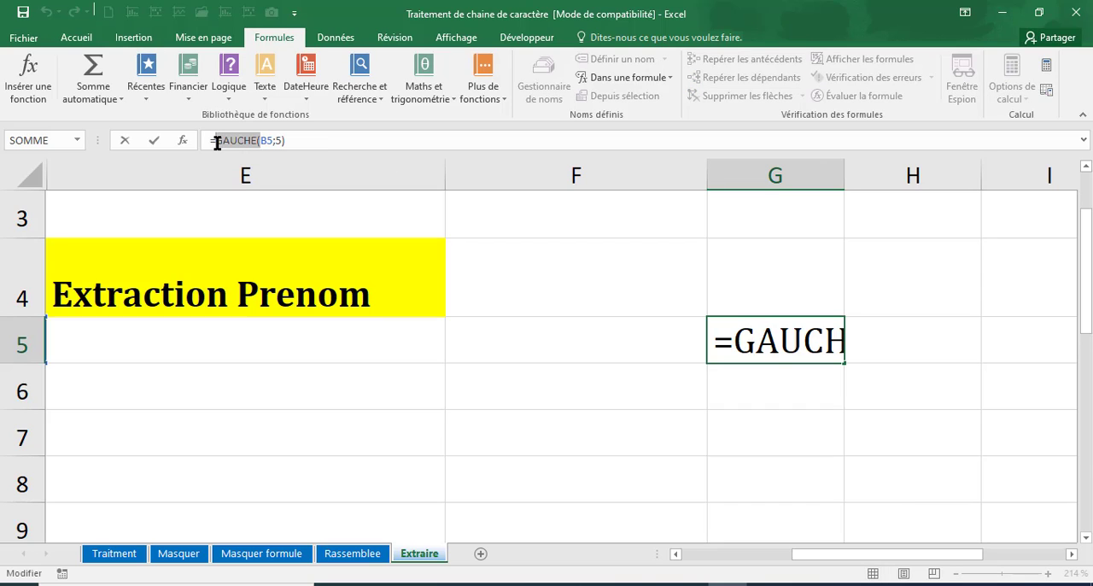
text(drli)
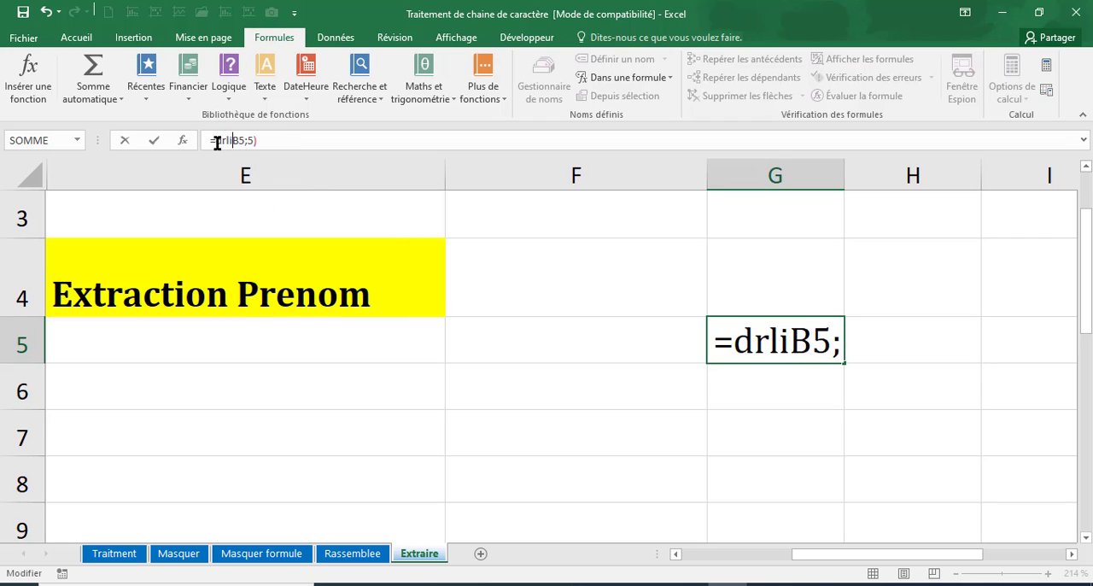
key(BackSpace)
key(BackSpace)
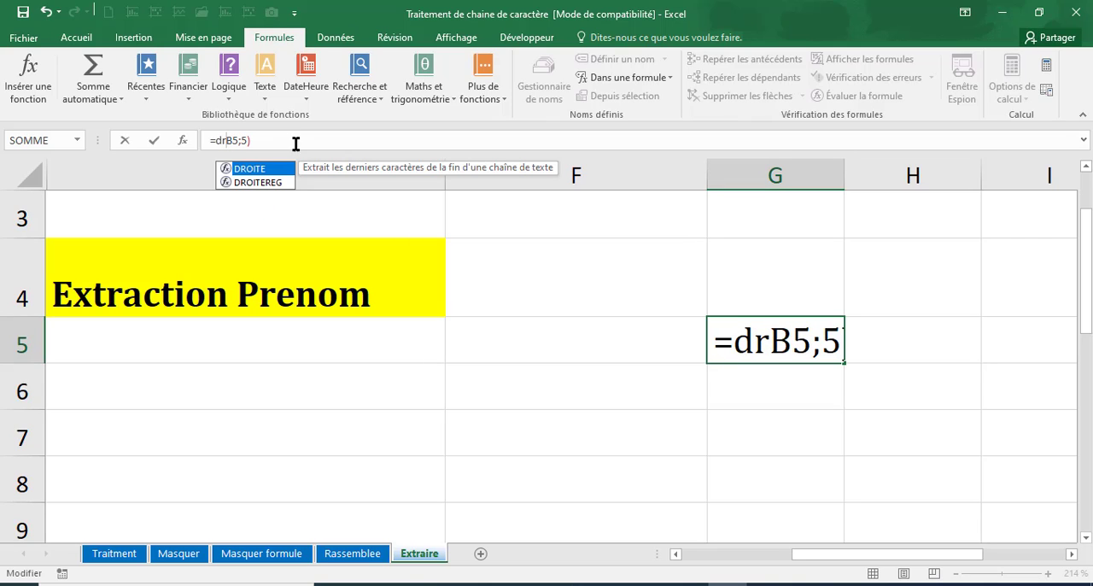
double_click(250, 170)
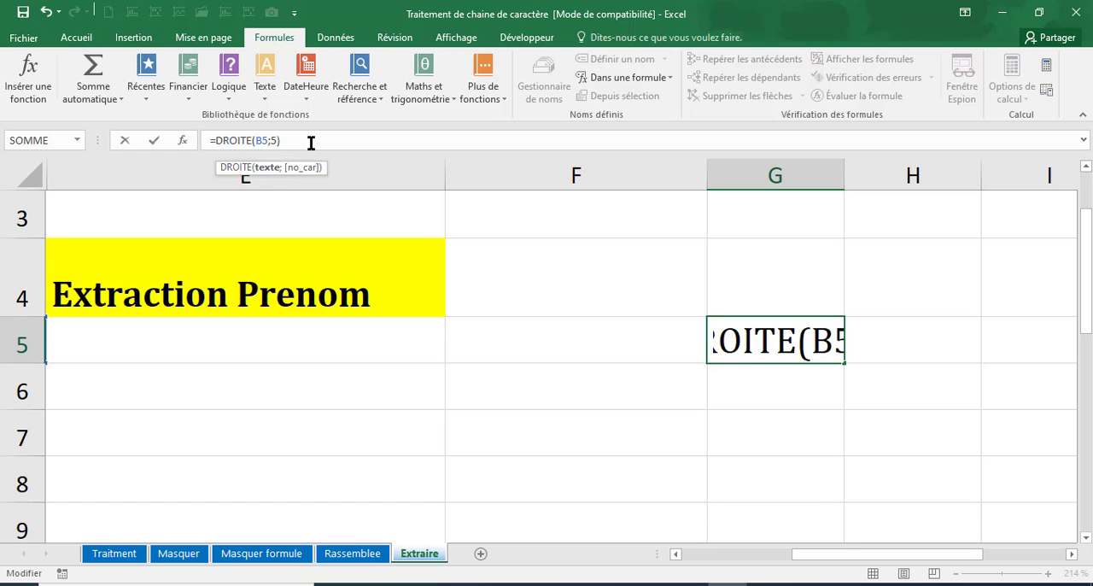
key(Return)
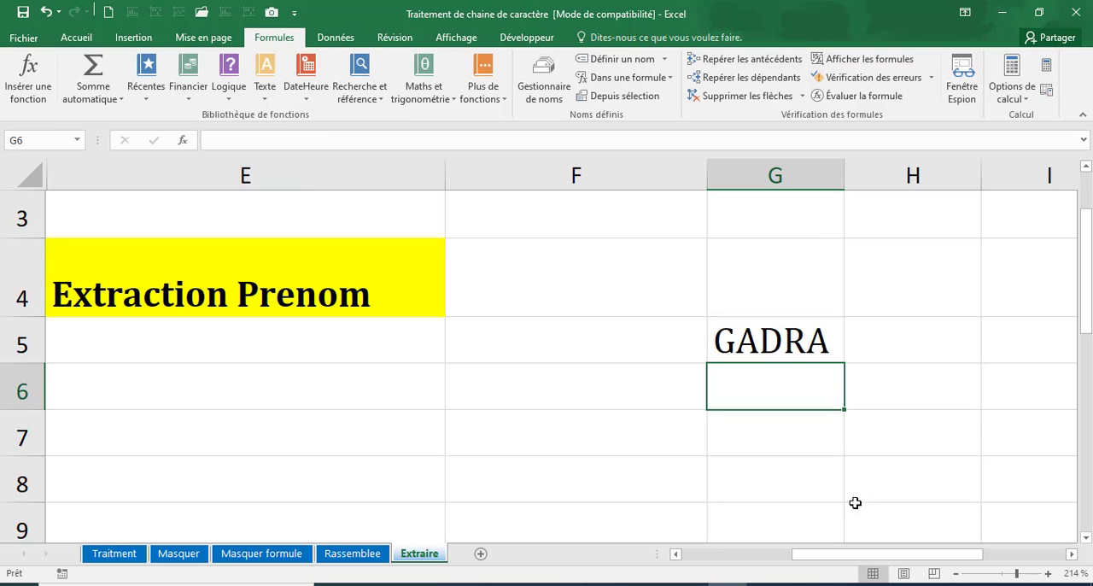
Compare the DROITE formula in G5 with the full name in B5, and examine the STXT formula in E5.
click(767, 343)
drag(853, 556, 726, 566)
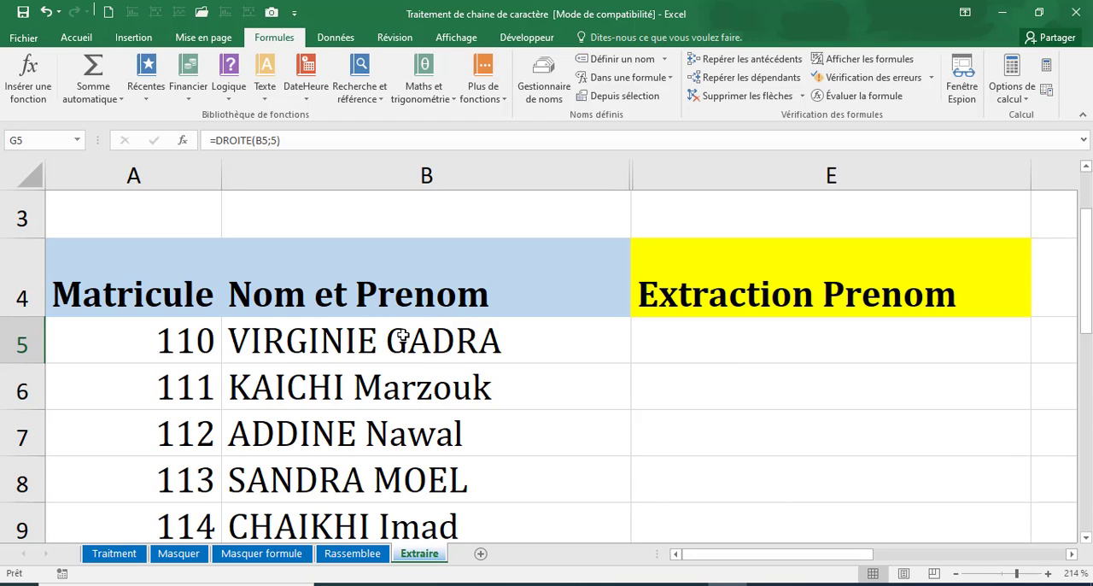
drag(819, 557, 793, 563)
click(681, 348)
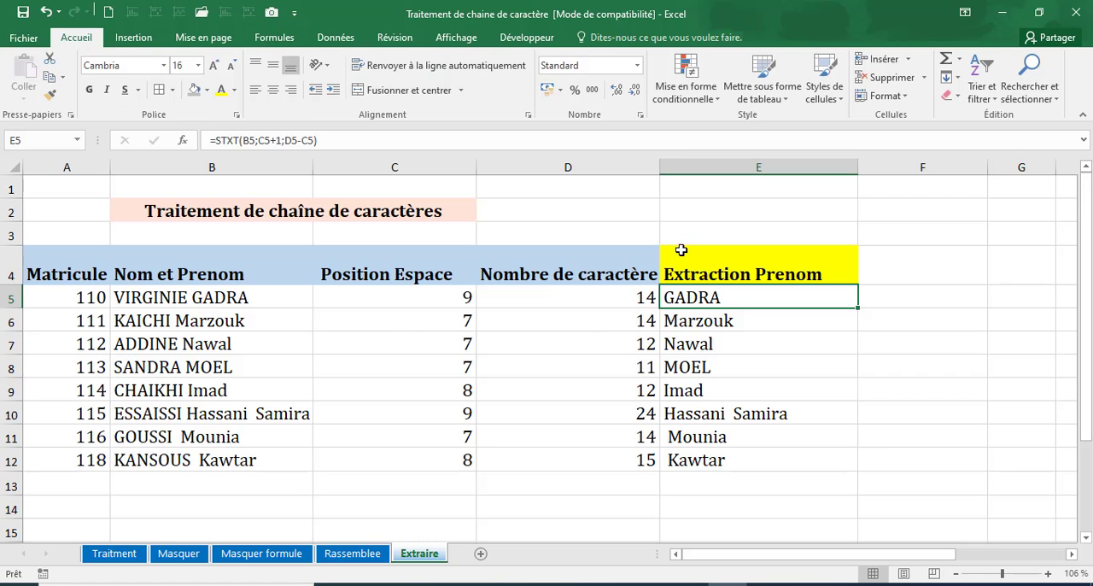
click(681, 338)
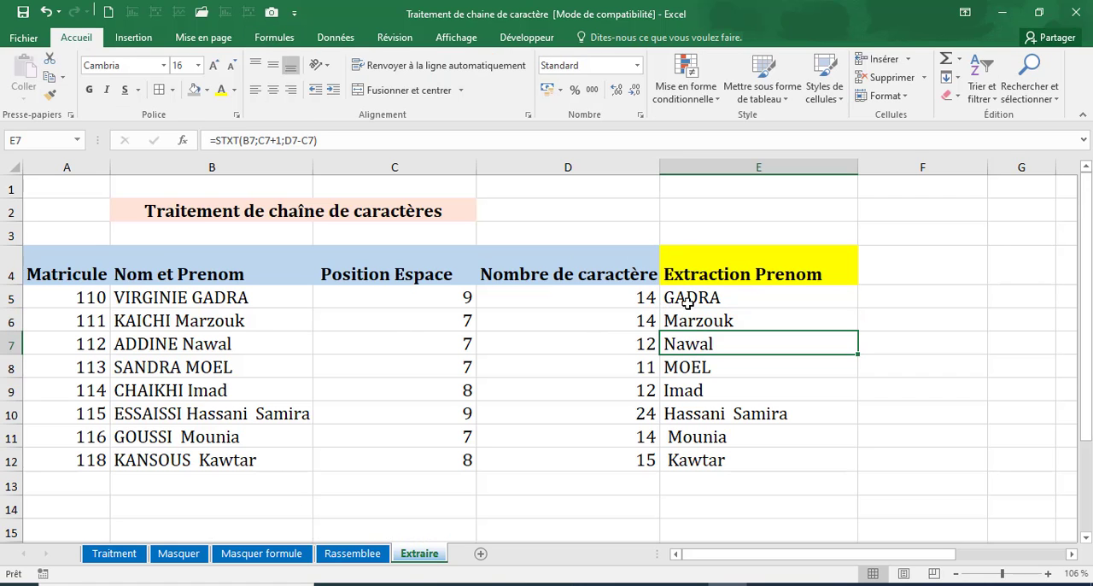
double_click(687, 300)
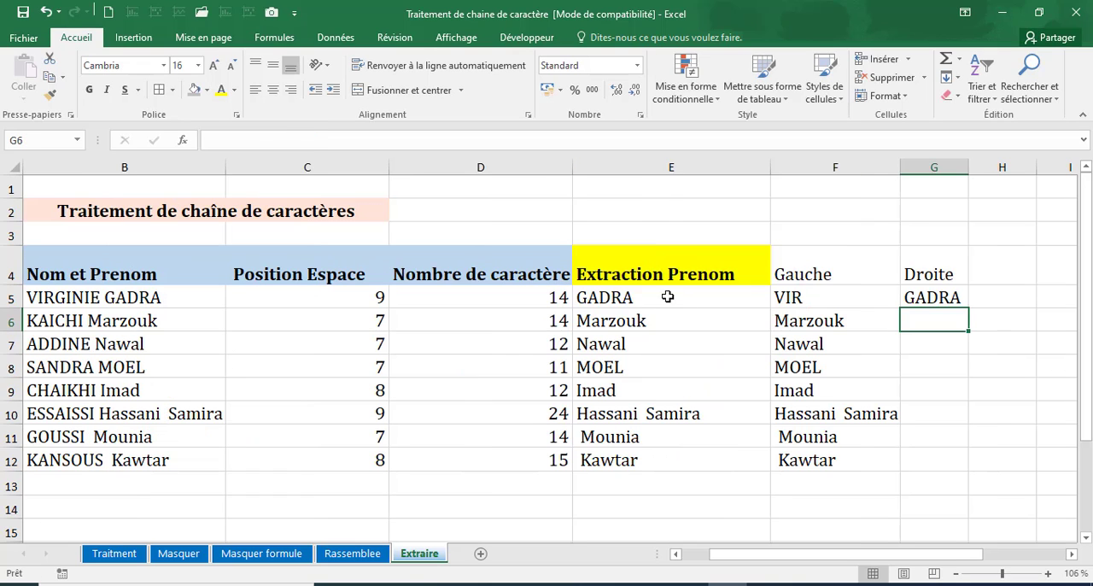
click(667, 297)
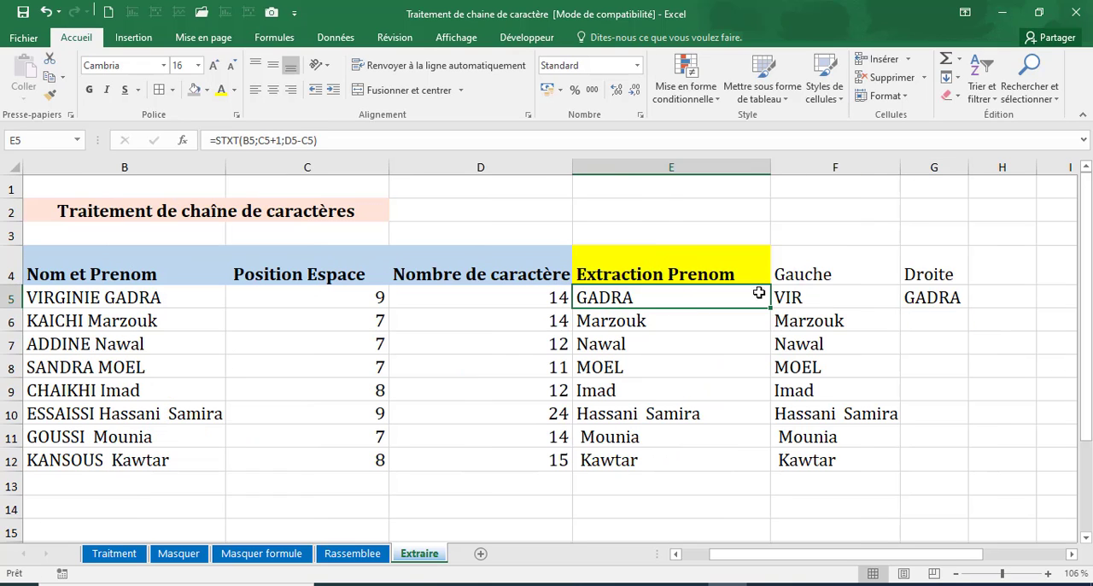
Check the GAUCHE formula in F5 and fill the DROITE formula from G5 down to G12.
click(820, 280)
click(805, 297)
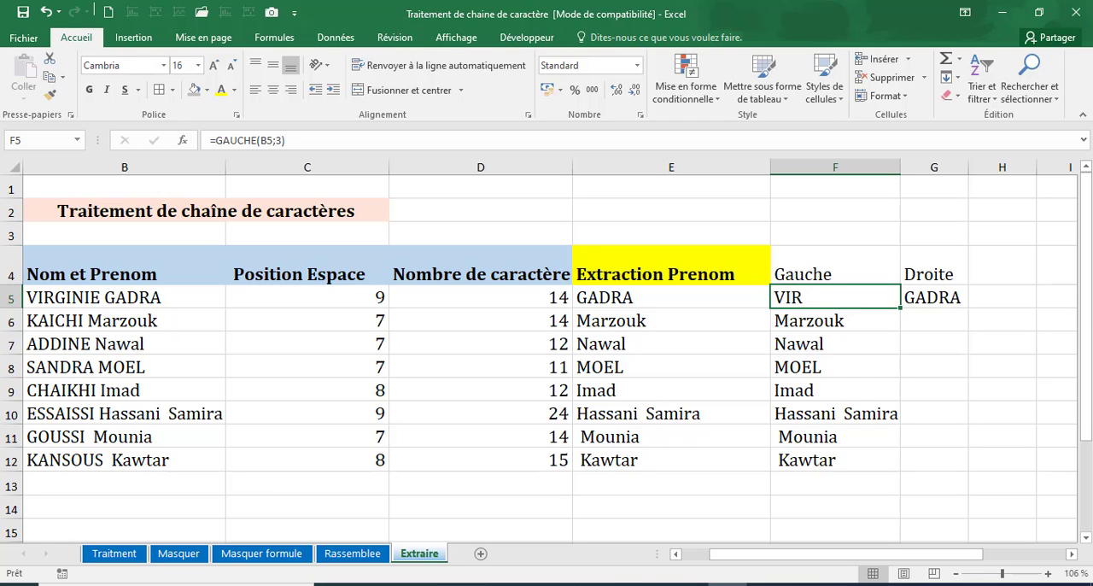
click(930, 297)
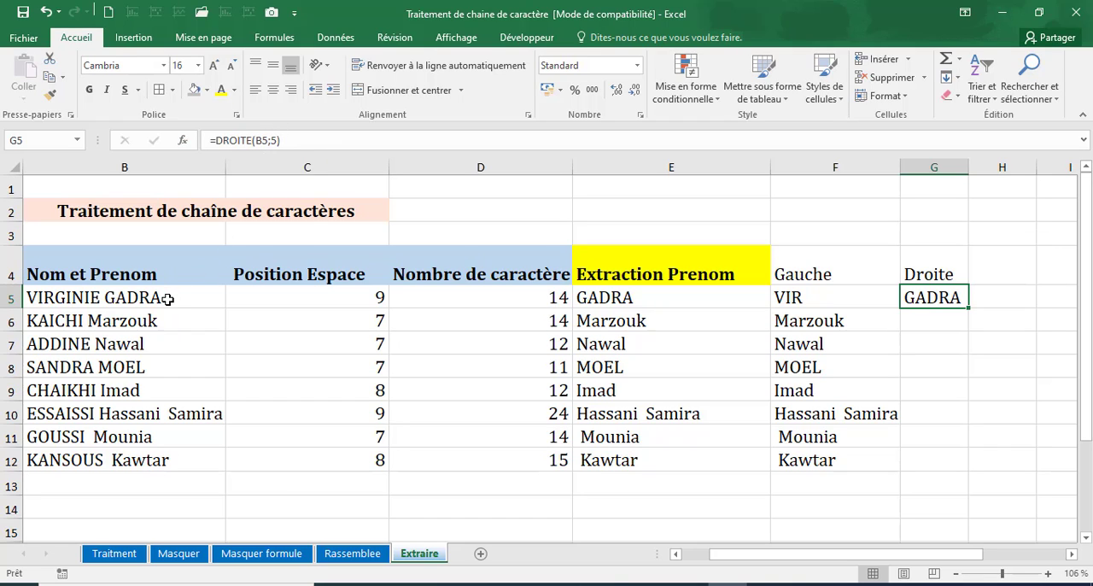
drag(968, 307, 962, 464)
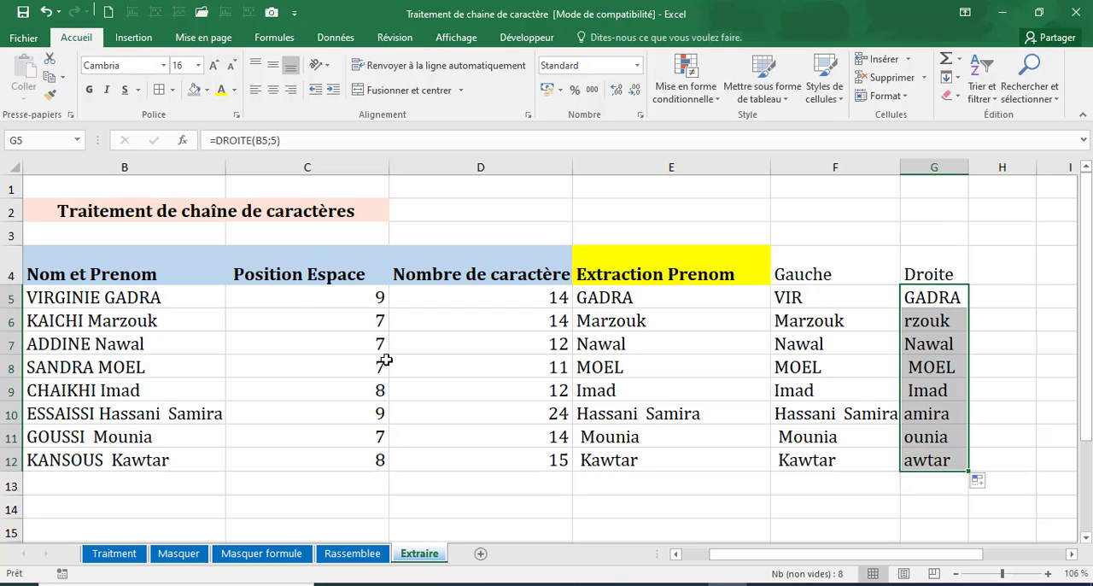
Set the number of characters in the G6 DROITE formula to 7, and return to the STXT formula in E5.
click(931, 320)
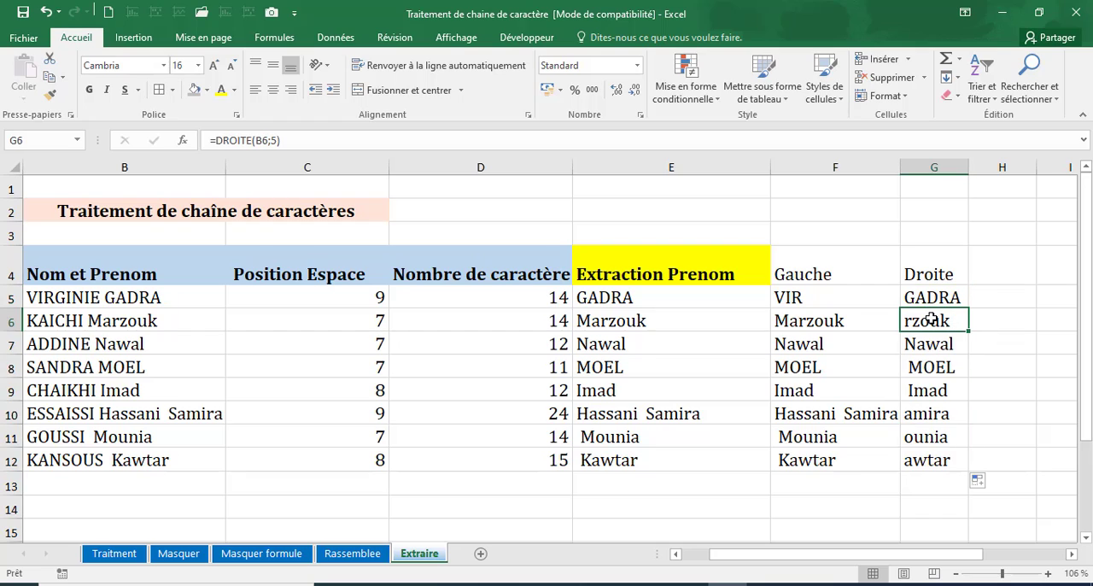
click(275, 140)
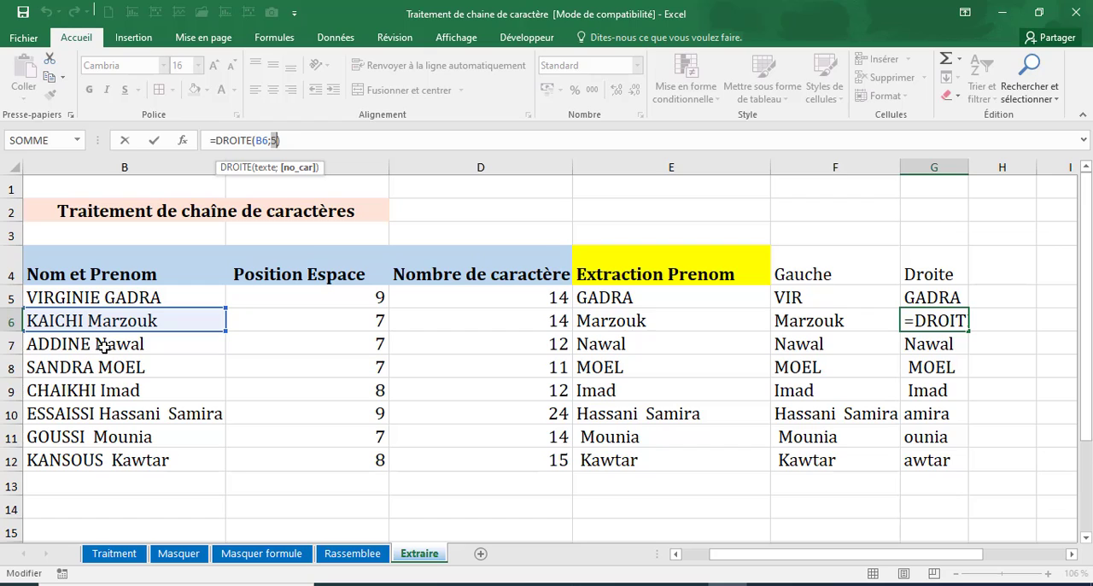
text(7)
key(Return)
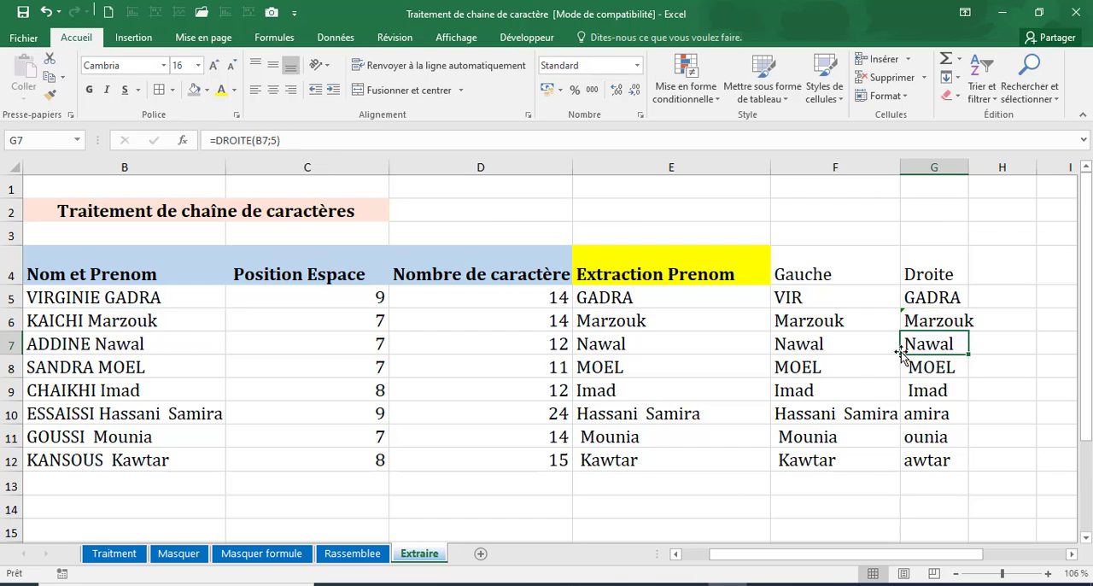
click(624, 299)
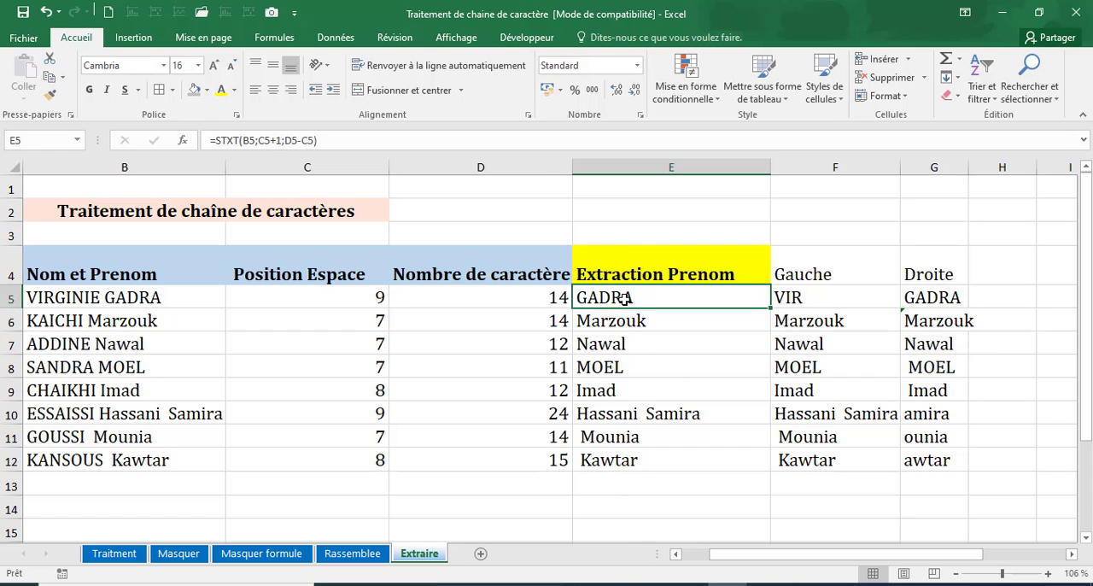
Add the header STXT in H4, next to the Droite column.
click(1007, 271)
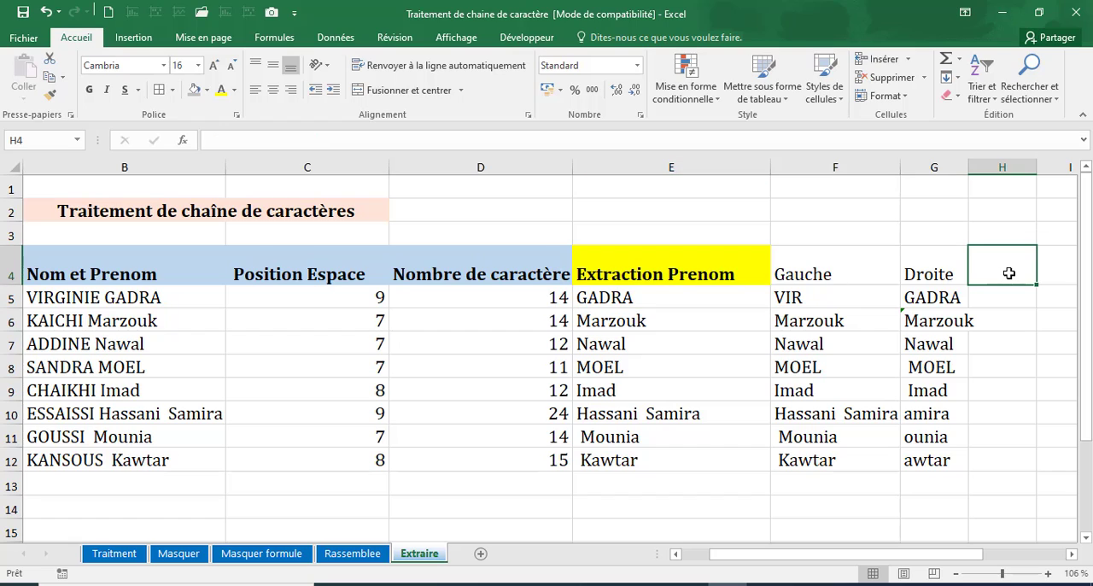
text(STXT)
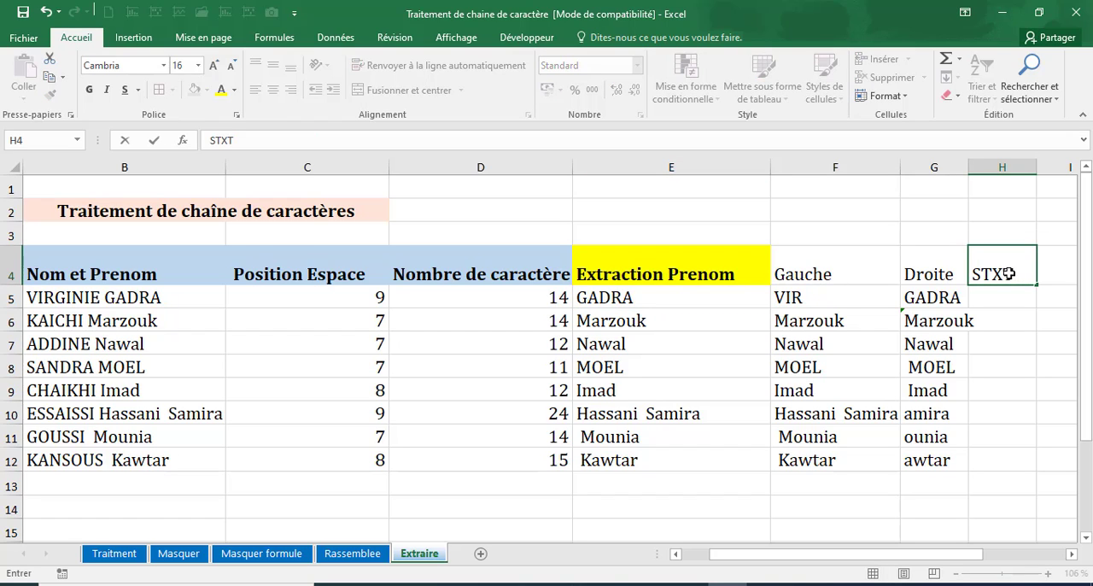
key(Return)
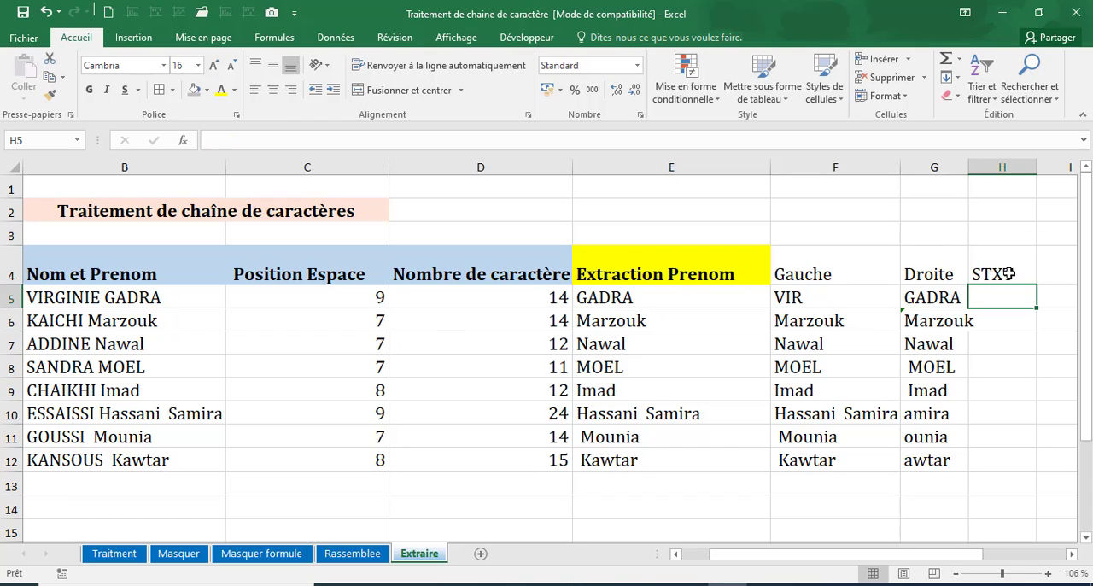
Enter the formula =STXT(B5;2;3) in H5 to extract three characters of the full name from position 2.
text(=)
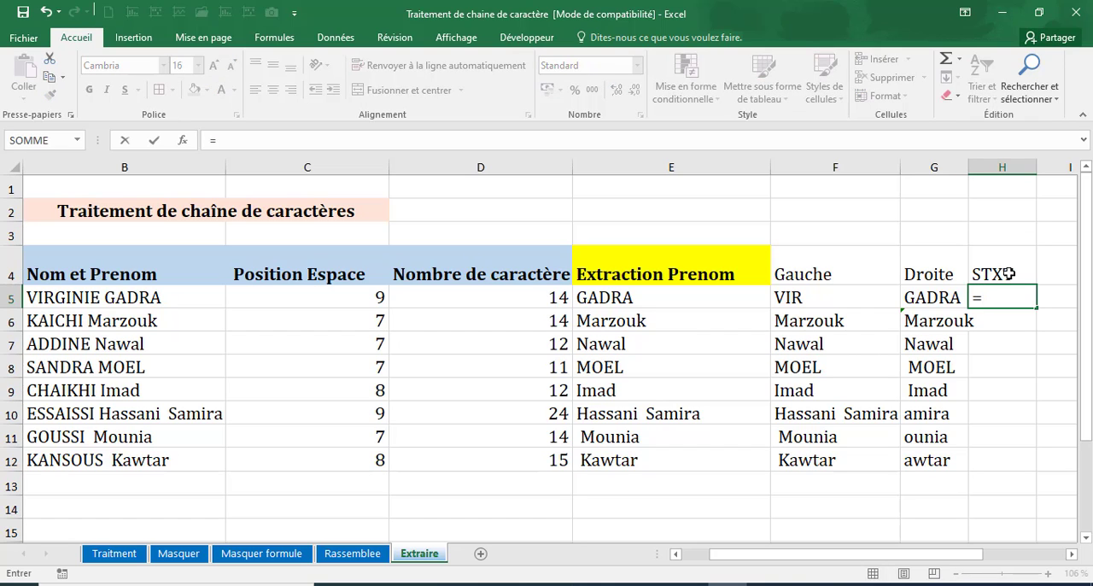
text(st)
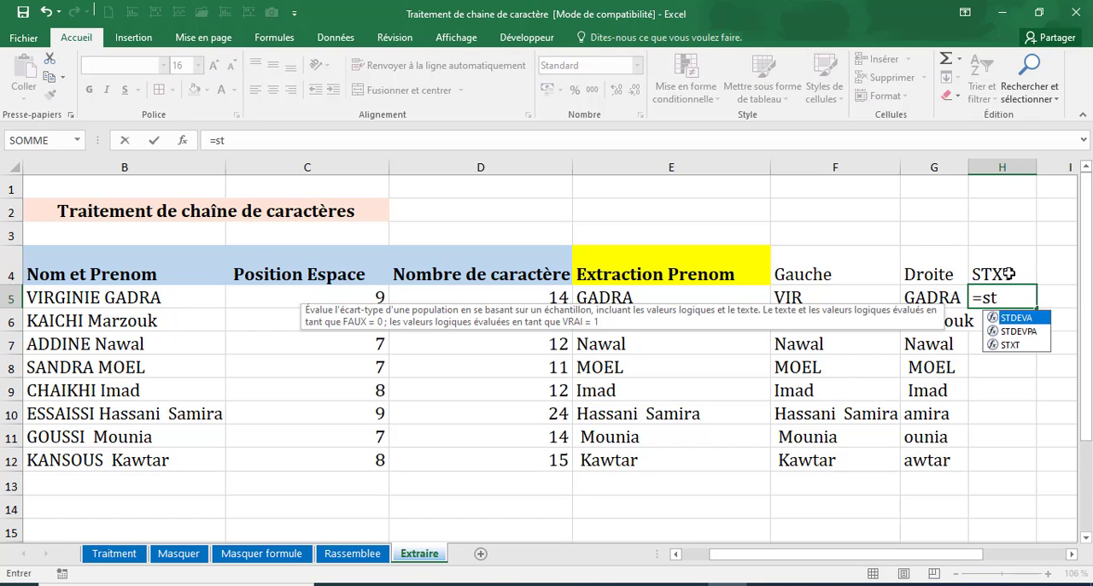
click(1009, 345)
double_click(1010, 347)
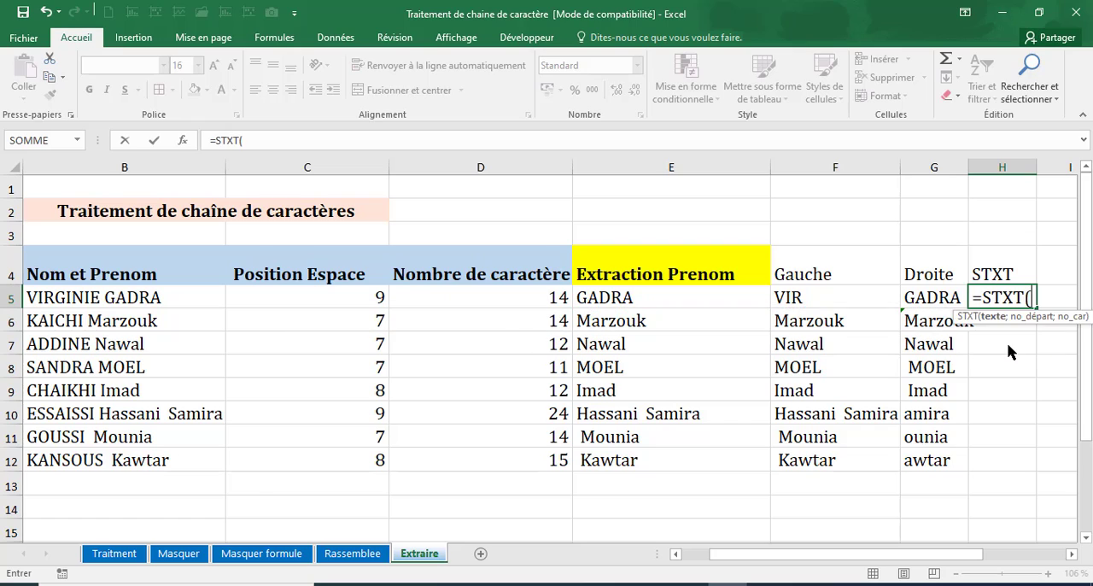
key(BackSpace)
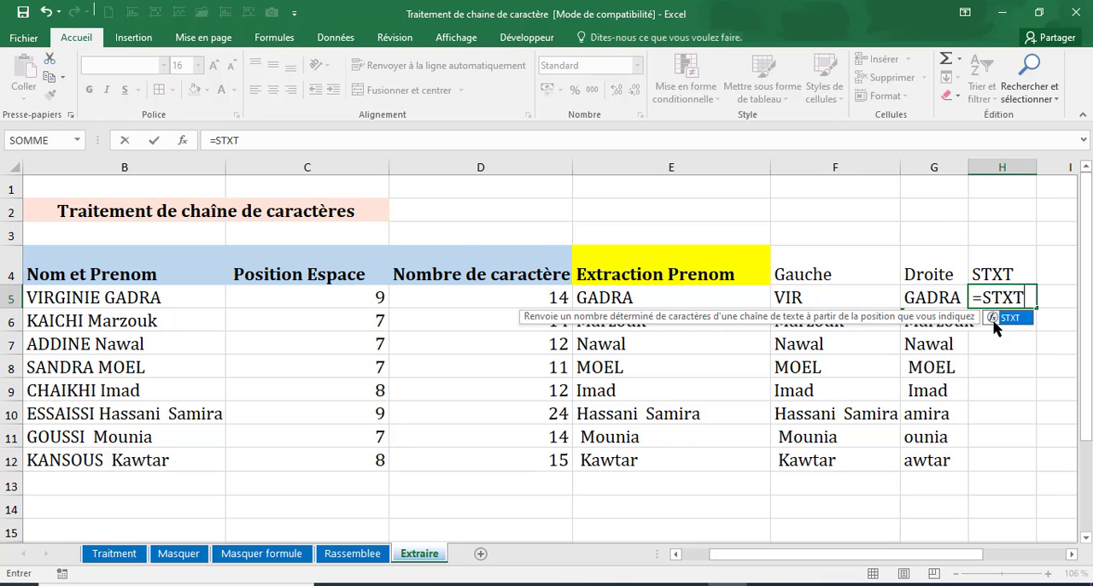
text(()
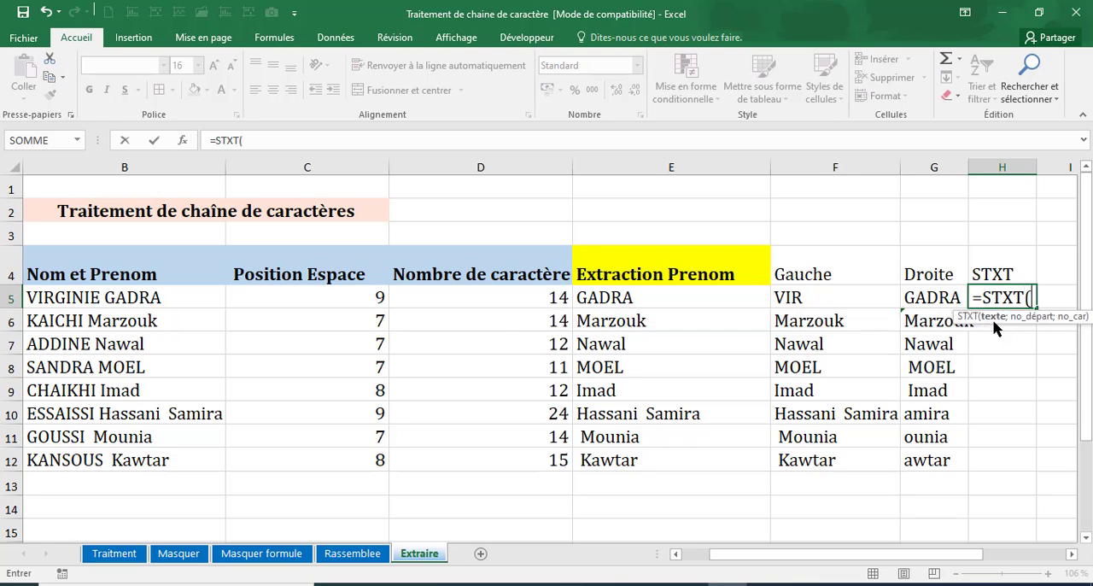
click(115, 299)
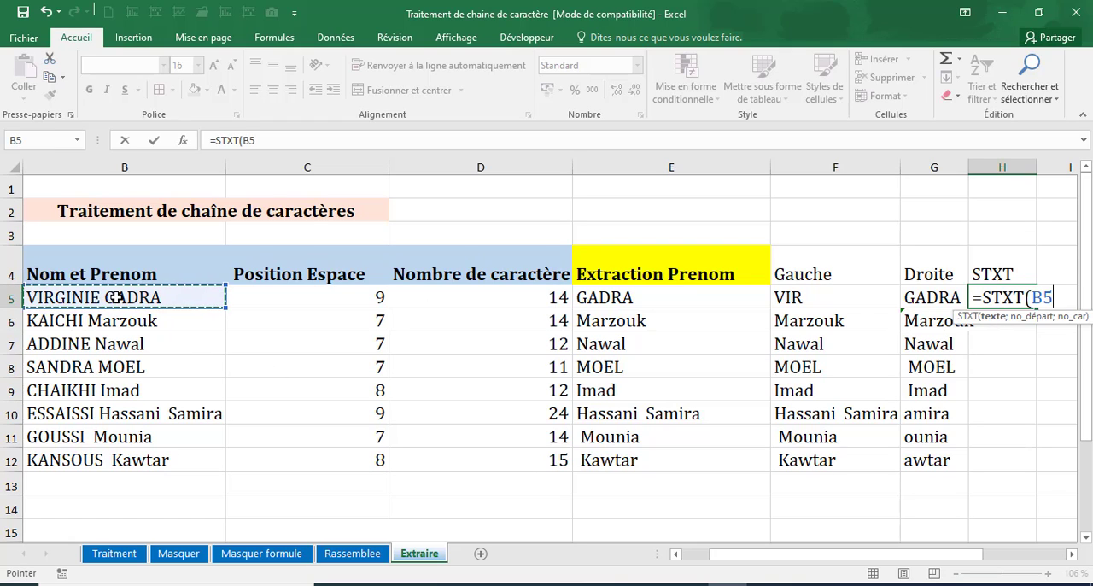
text(;)
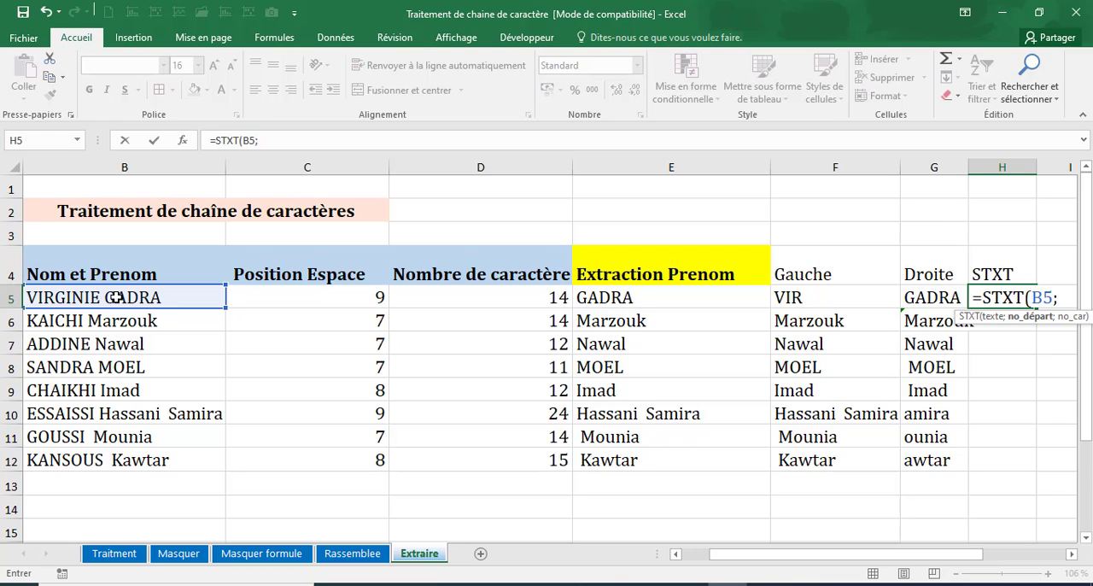
text(2;3)
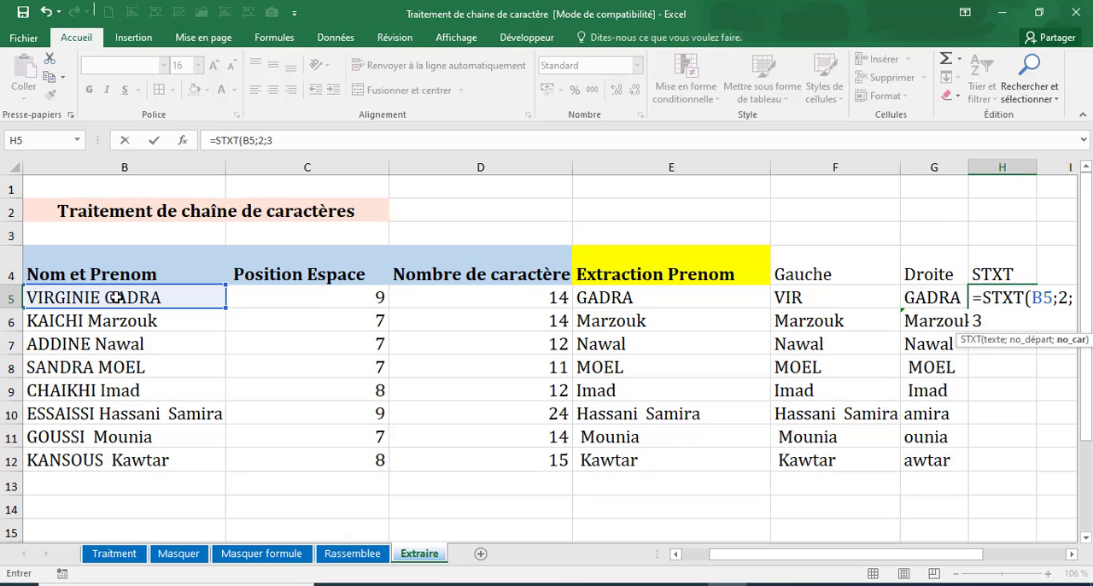
text())
key(Return)
Set the start position in the H5 STXT formula to 5.
click(985, 296)
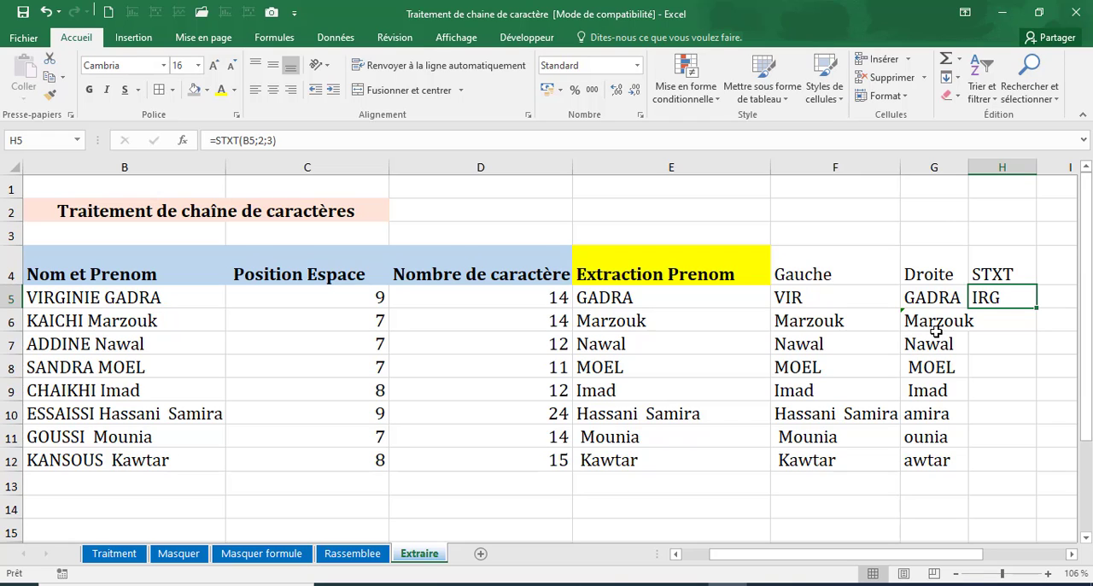
click(273, 139)
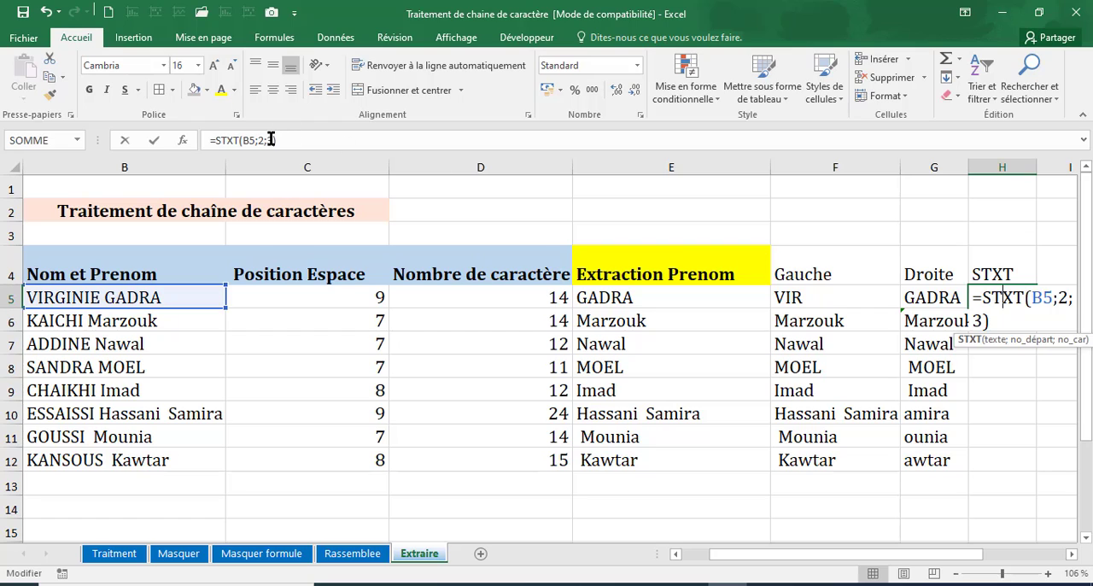
double_click(261, 140)
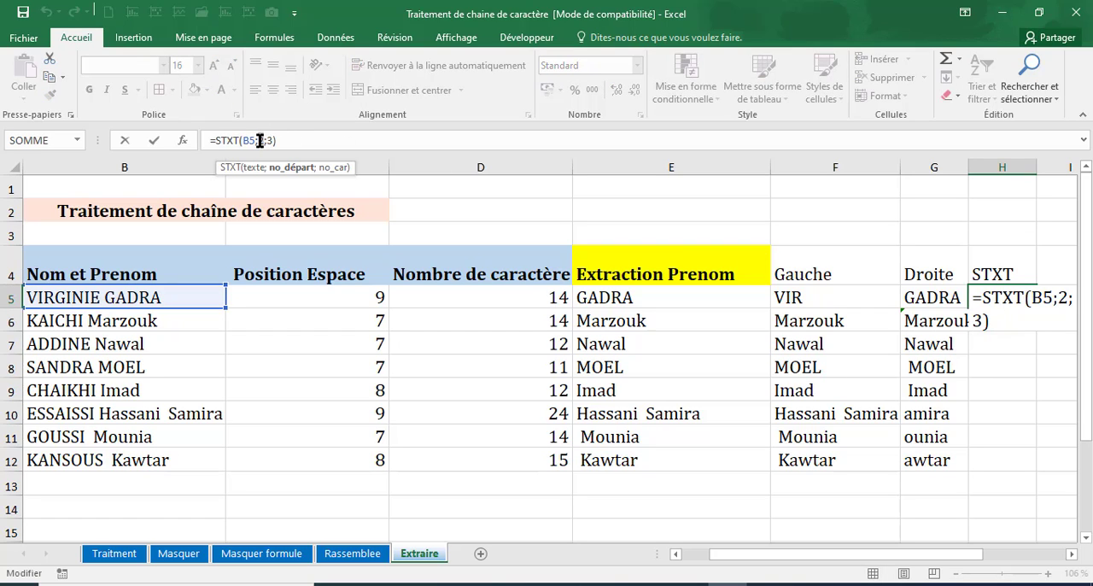
text(5)
key(Return)
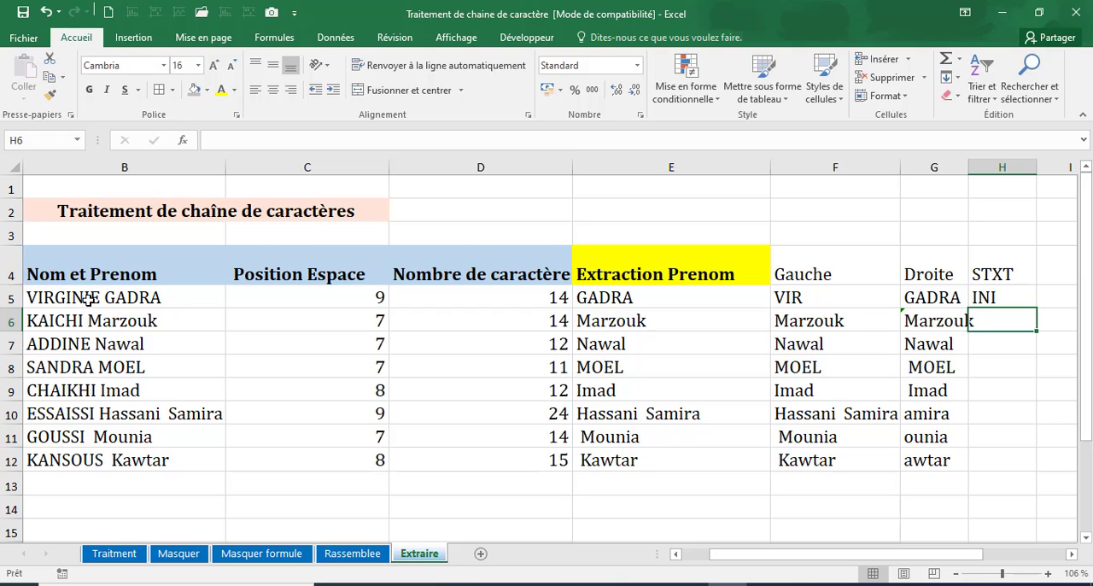
Fill the STXT formula from H5 down to H12 and check the formula in H5.
click(1023, 300)
drag(1033, 307, 1003, 473)
click(980, 294)
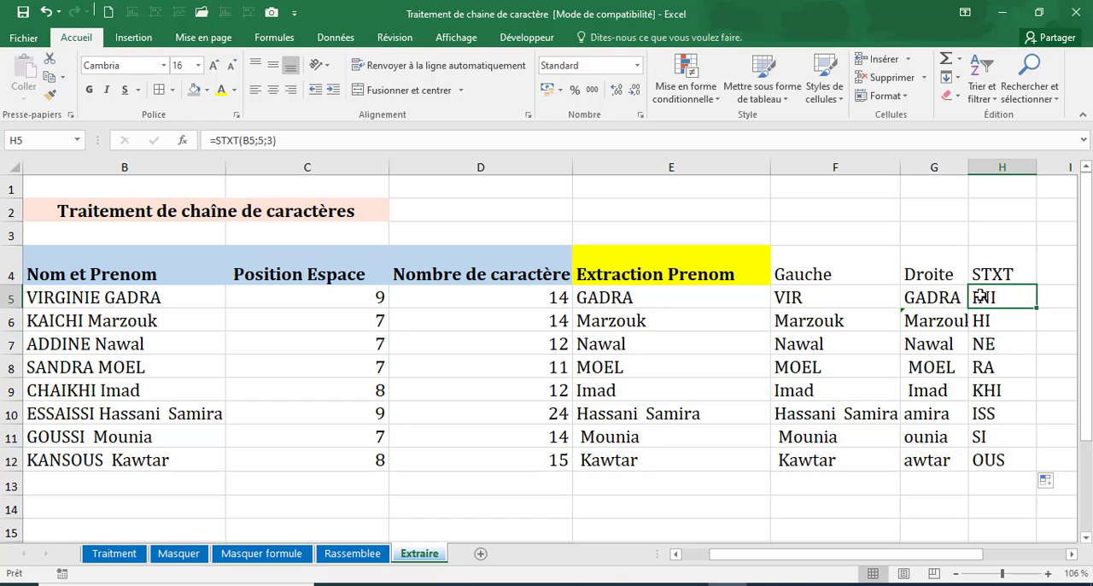
Review the functions listed in the FONCTION TEXTE box beside the table.
drag(896, 555, 965, 554)
click(1013, 575)
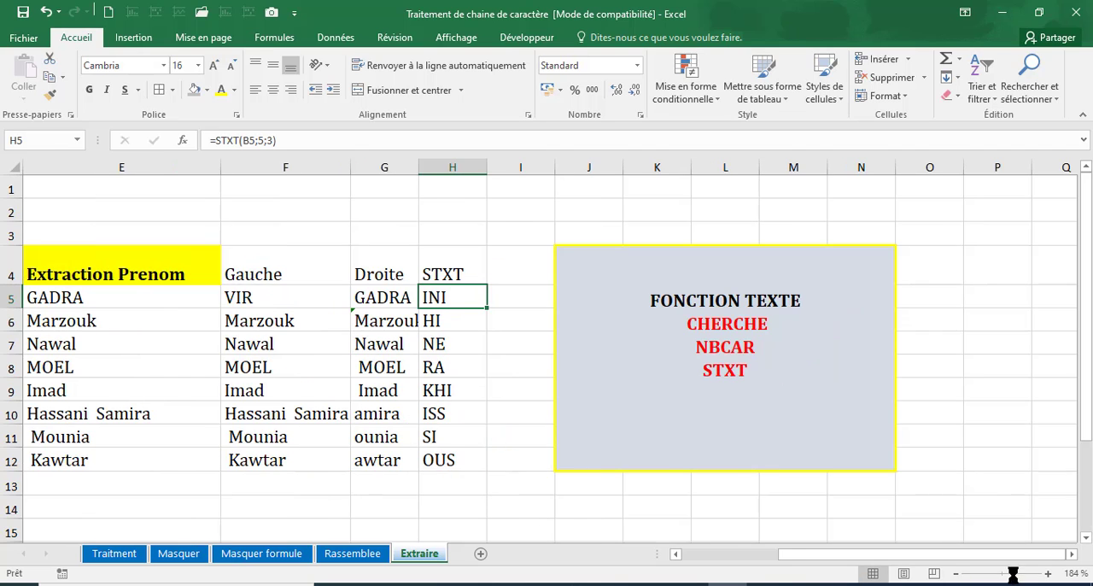
drag(941, 557, 967, 559)
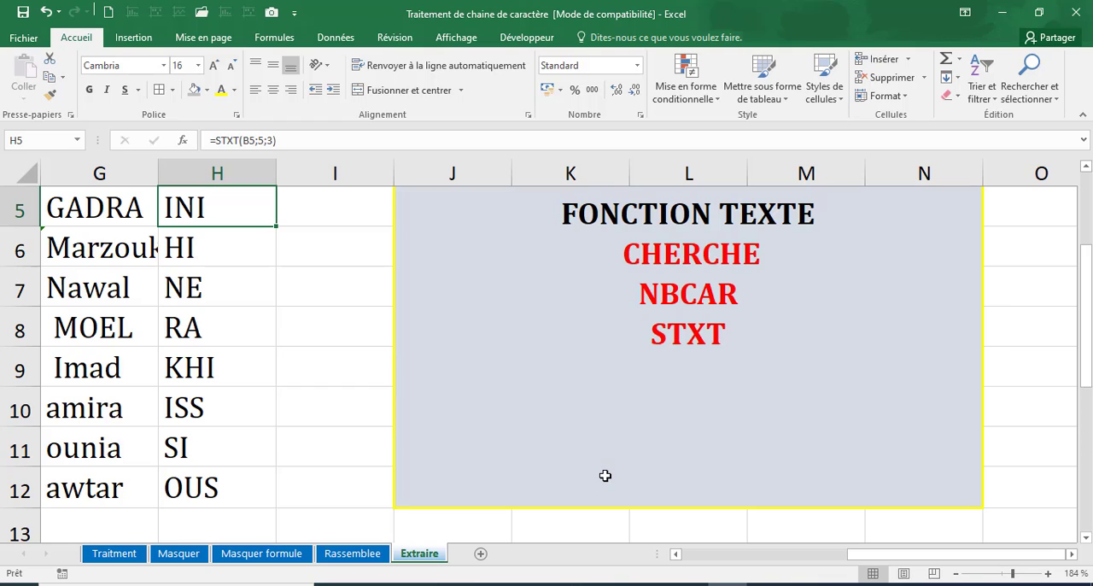
scroll(605, 473, down, 3)
click(612, 337)
text(=)
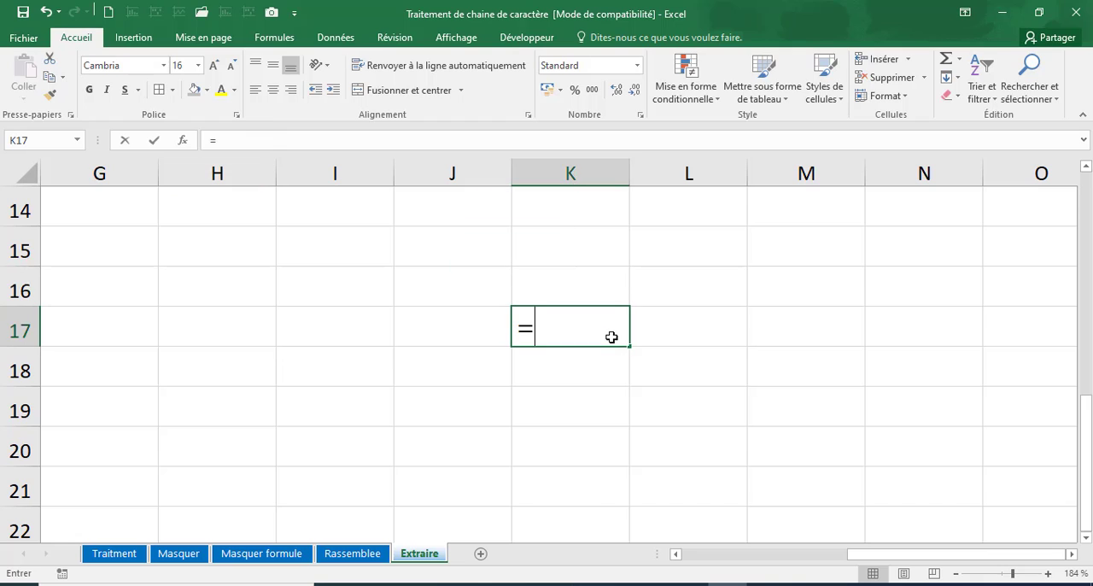
text(cher)
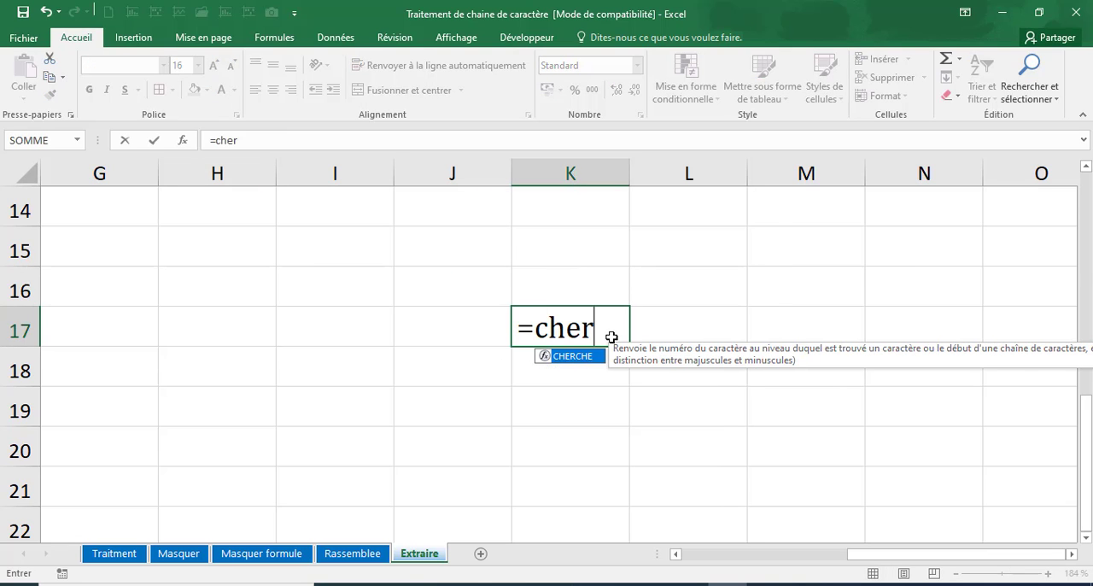
key(BackSpace)
key(BackSpace)
key(BackSpace)
key(BackSpace)
key(BackSpace)
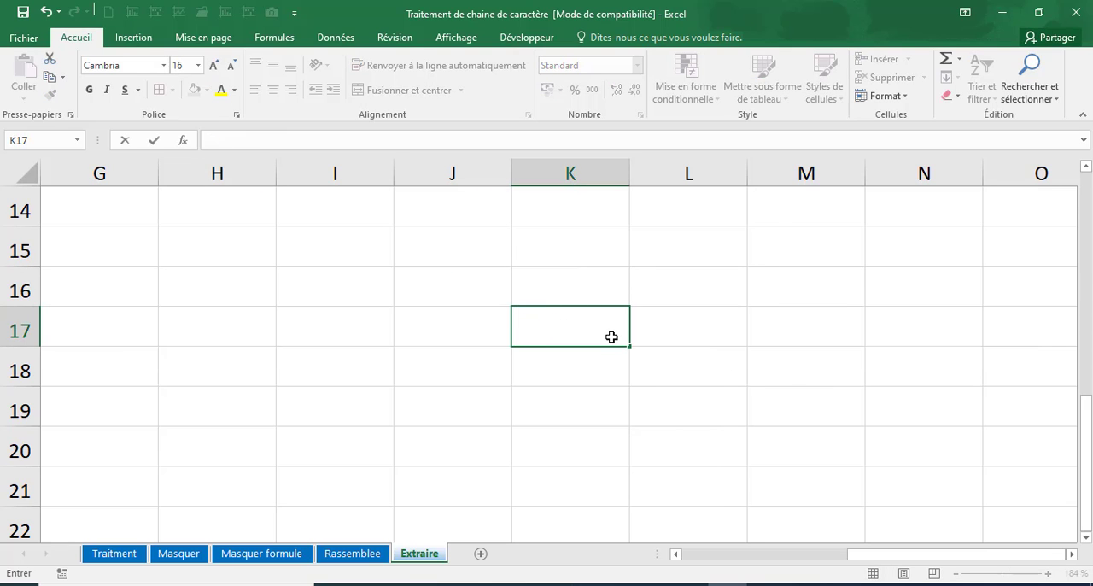
Enter the sample word TEXTE in K17 and inspect its letters.
text(TEXTE)
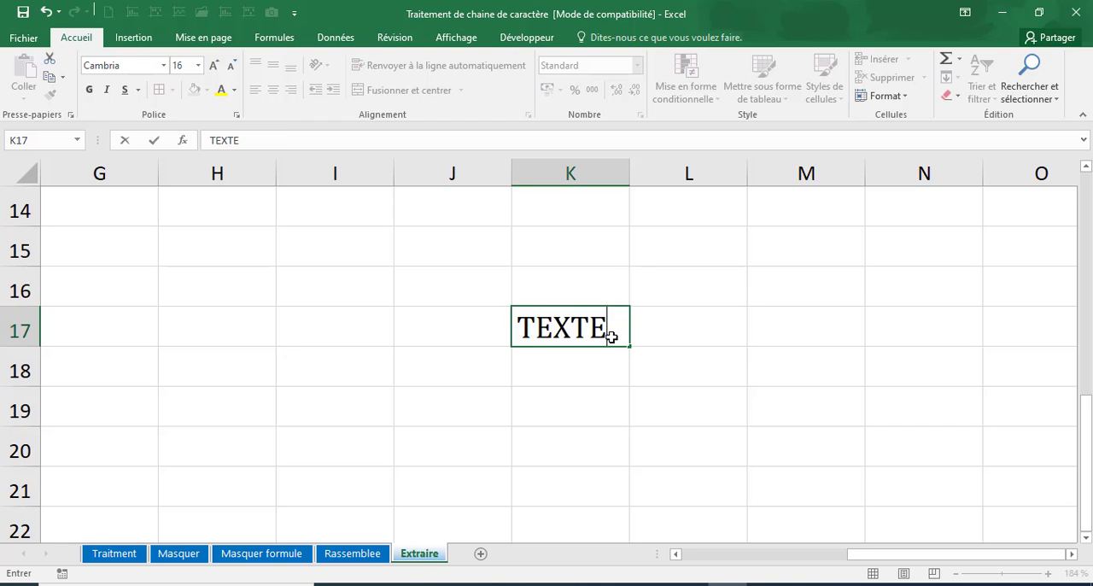
click(563, 382)
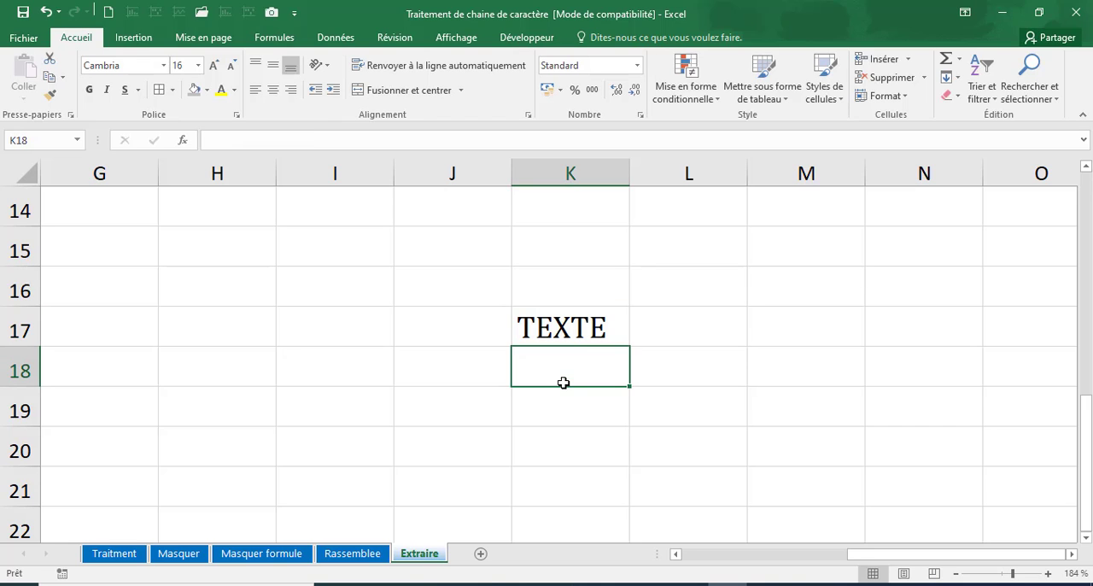
click(566, 329)
double_click(547, 330)
click(553, 329)
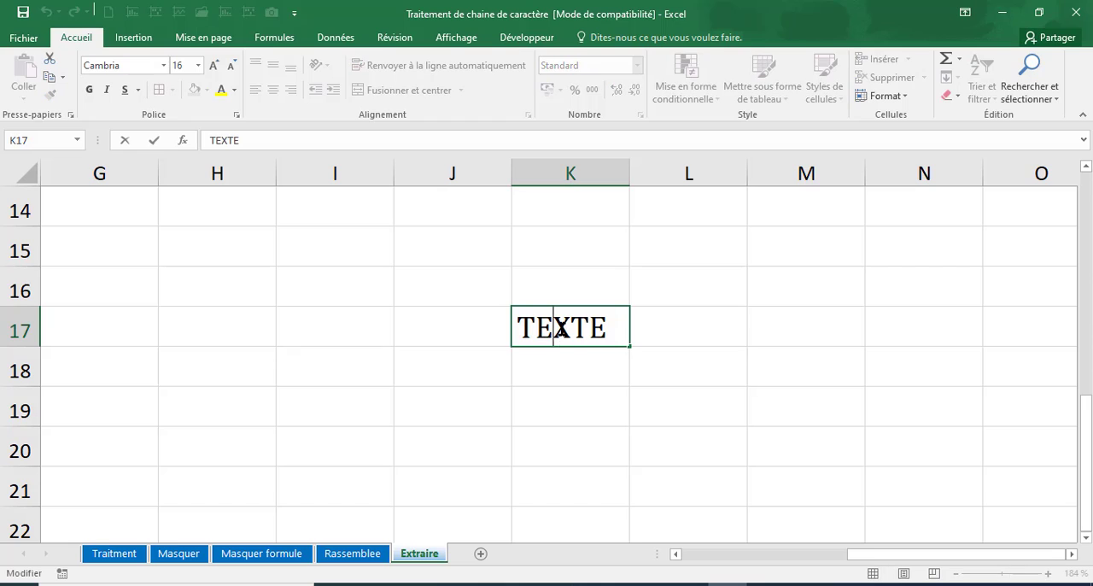
click(560, 367)
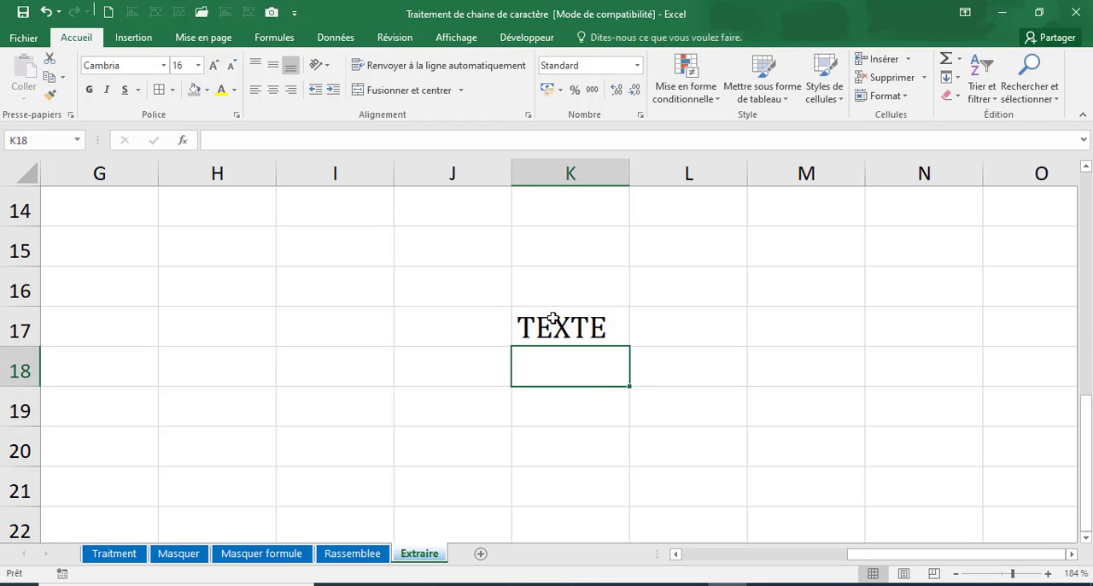
click(562, 331)
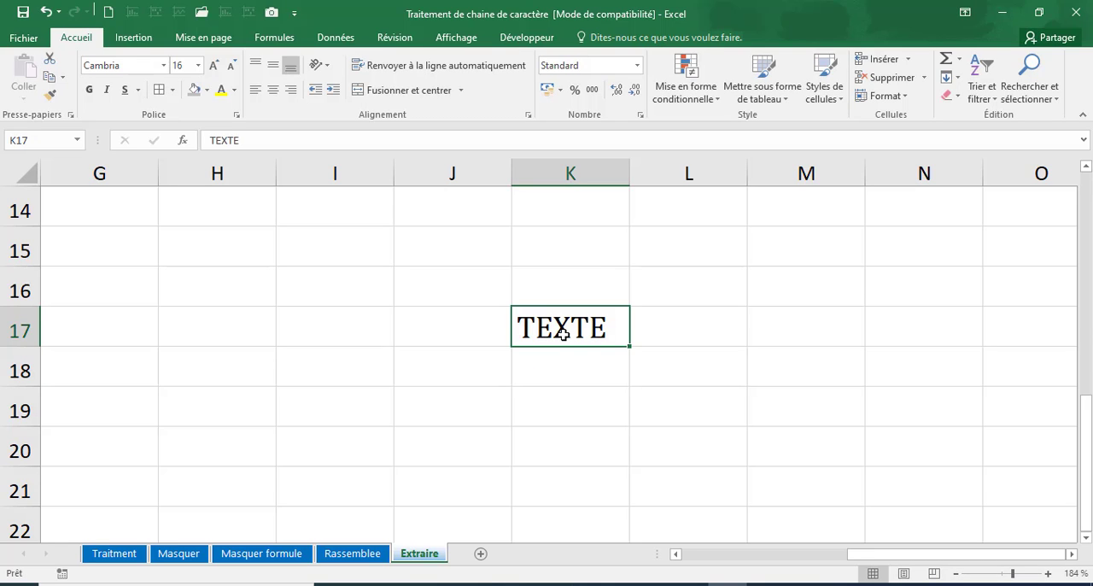
Replace the word in K17 with DESIGNATION and widen column K to fit it.
key(BackSpace)
text(d)
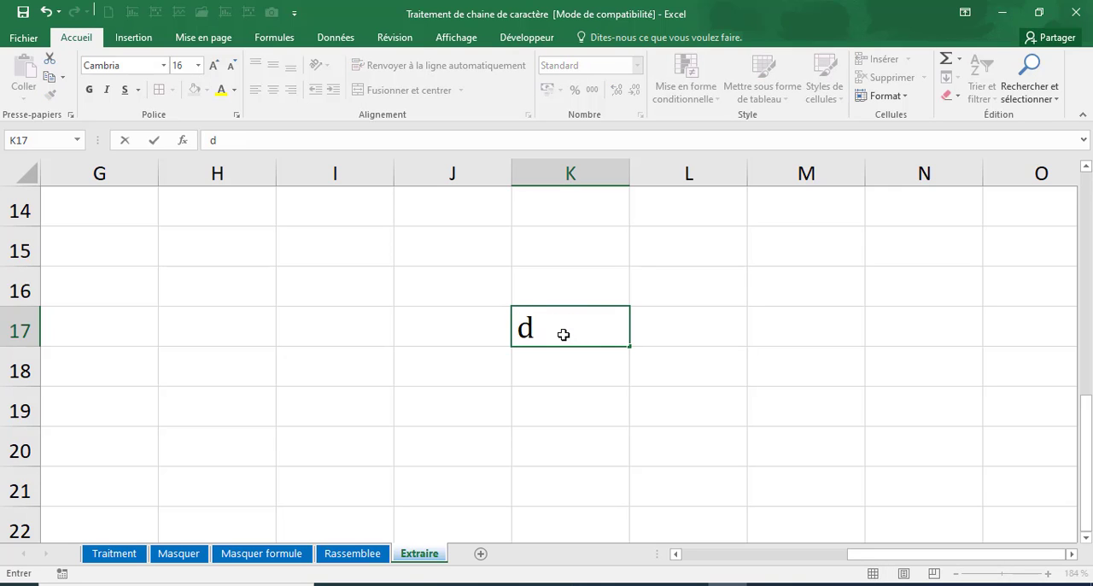
key(BackSpace)
text(d)
key(BackSpace)
text(DES)
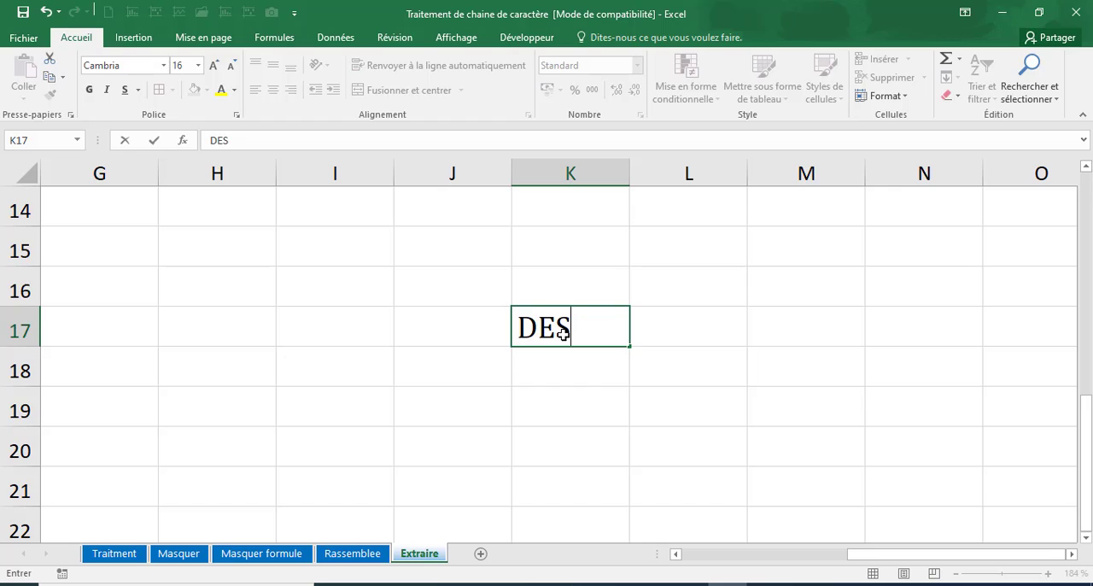
text(IGNATION)
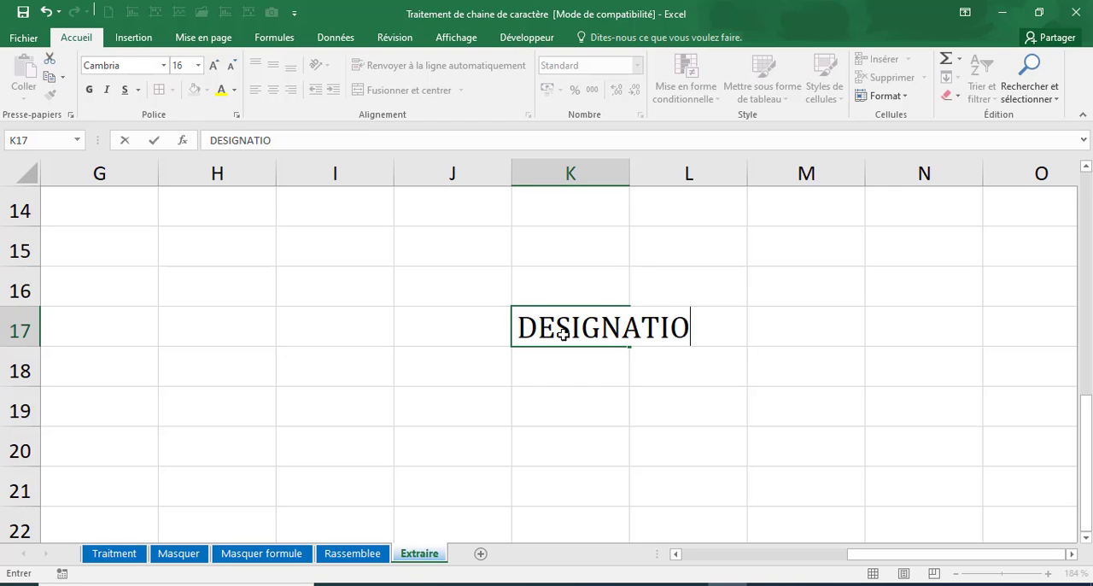
click(565, 381)
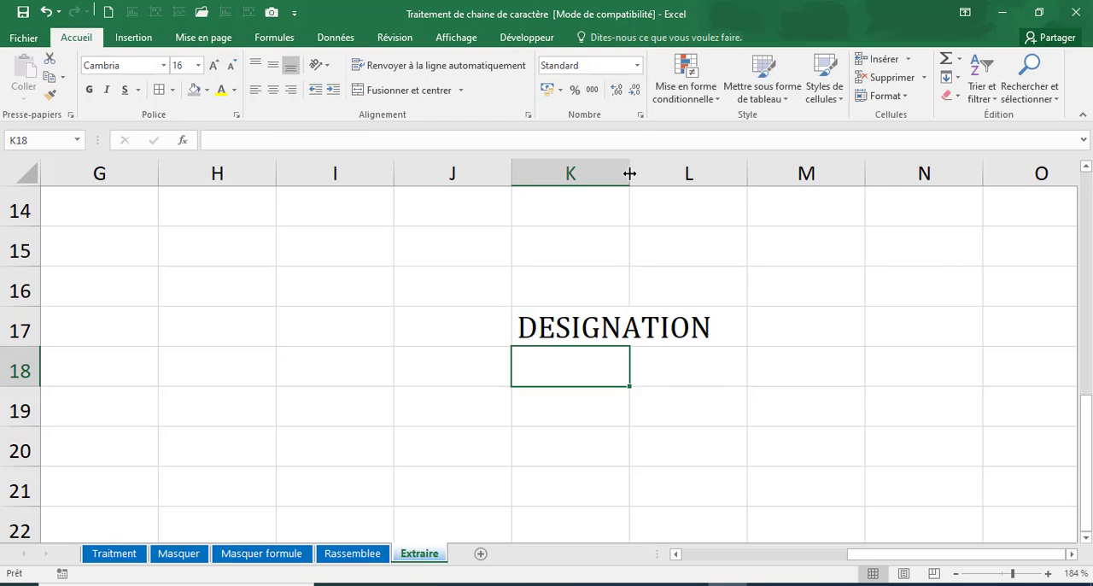
drag(629, 171, 702, 216)
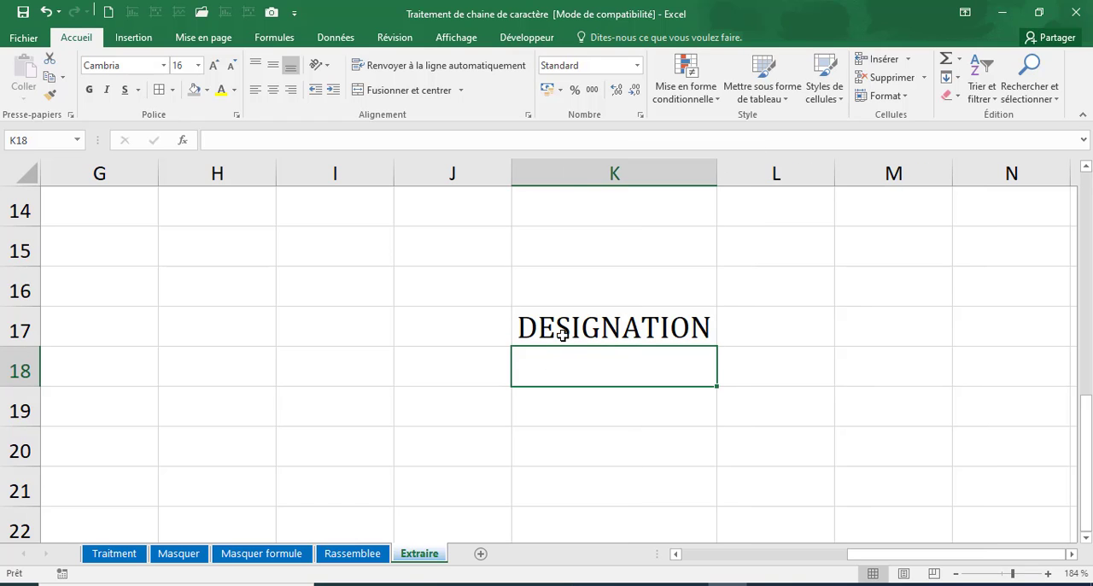
Enter =CHERCHE("G";K17) in K18 to find the position of the letter G in DESIGNATION.
click(577, 335)
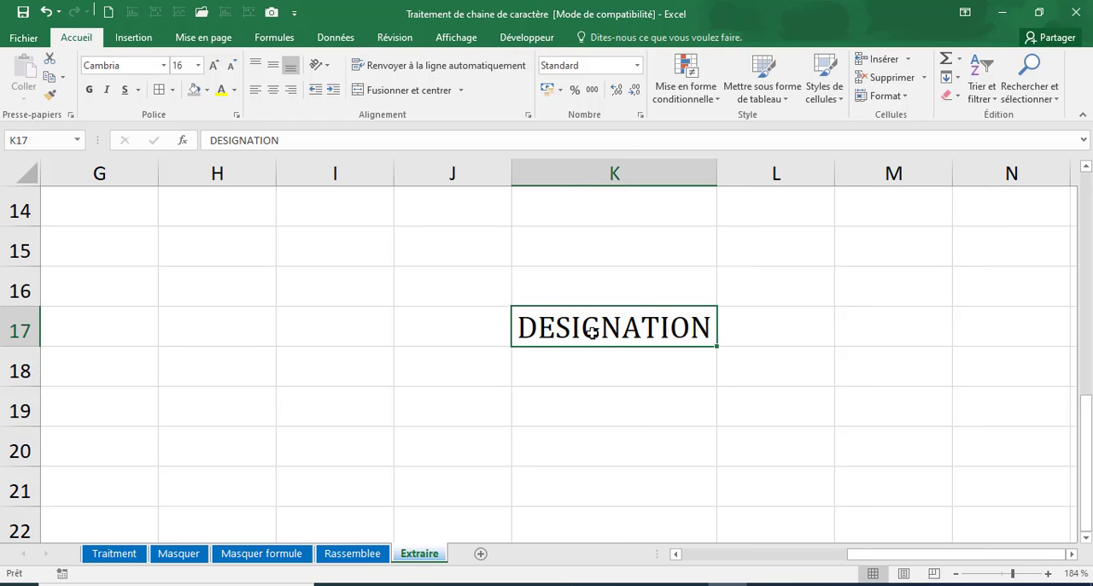
click(597, 367)
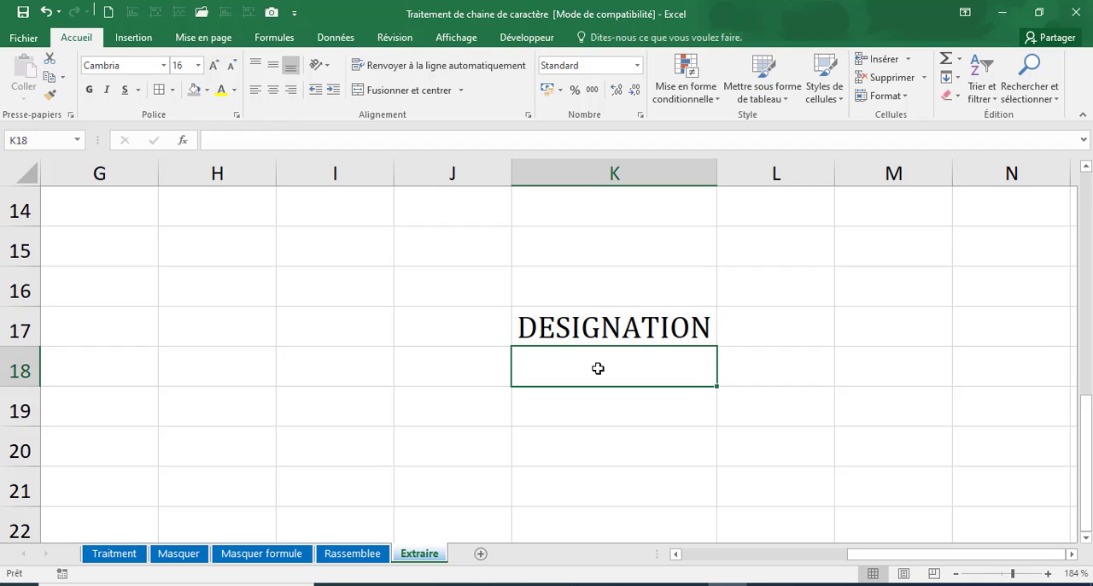
text(+)
key(Escape)
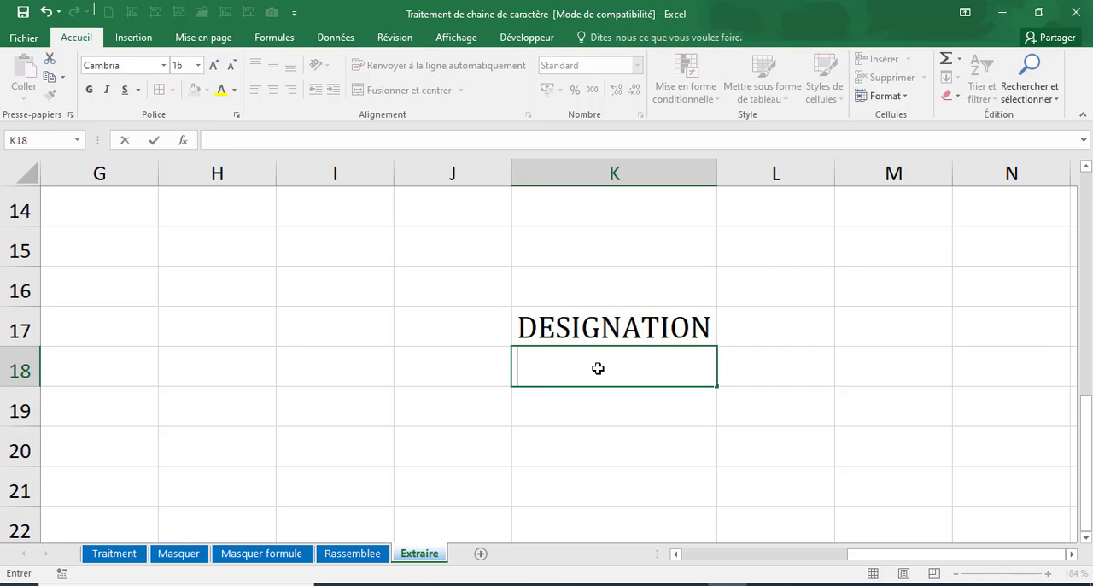
text(=c)
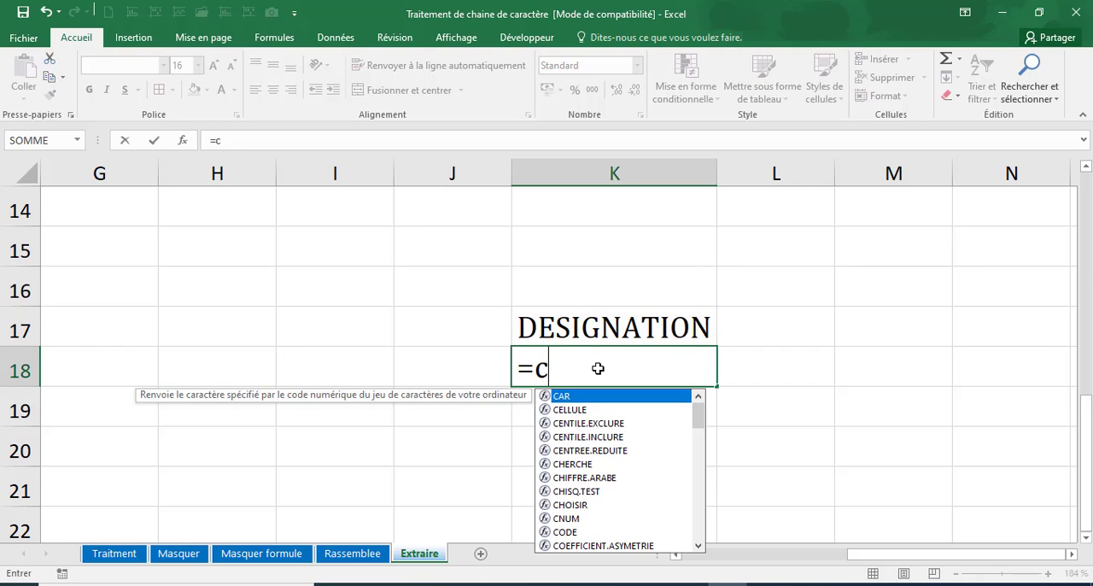
text(her)
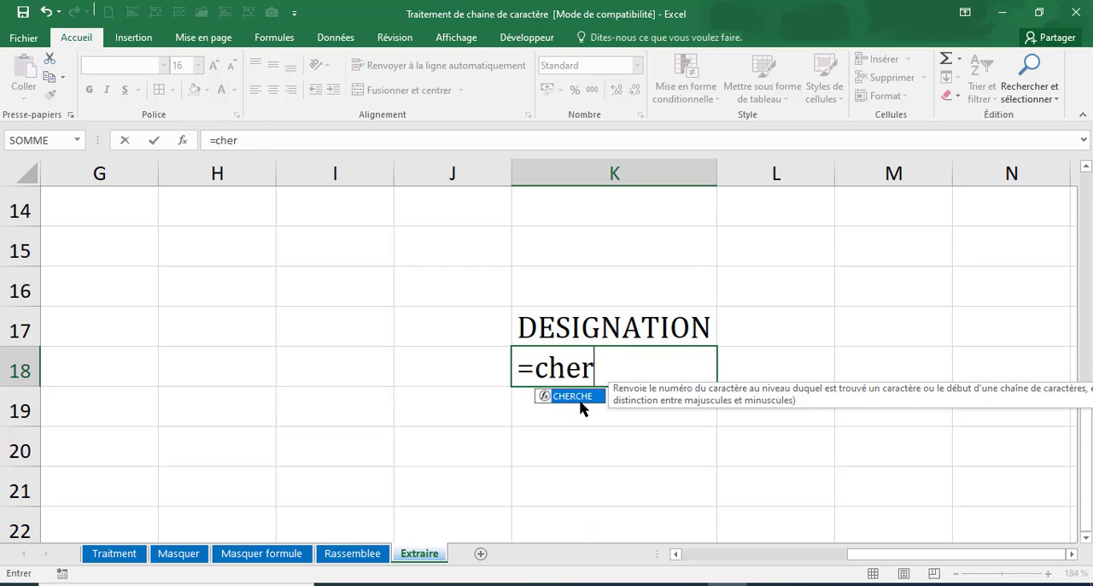
double_click(580, 399)
text("g)
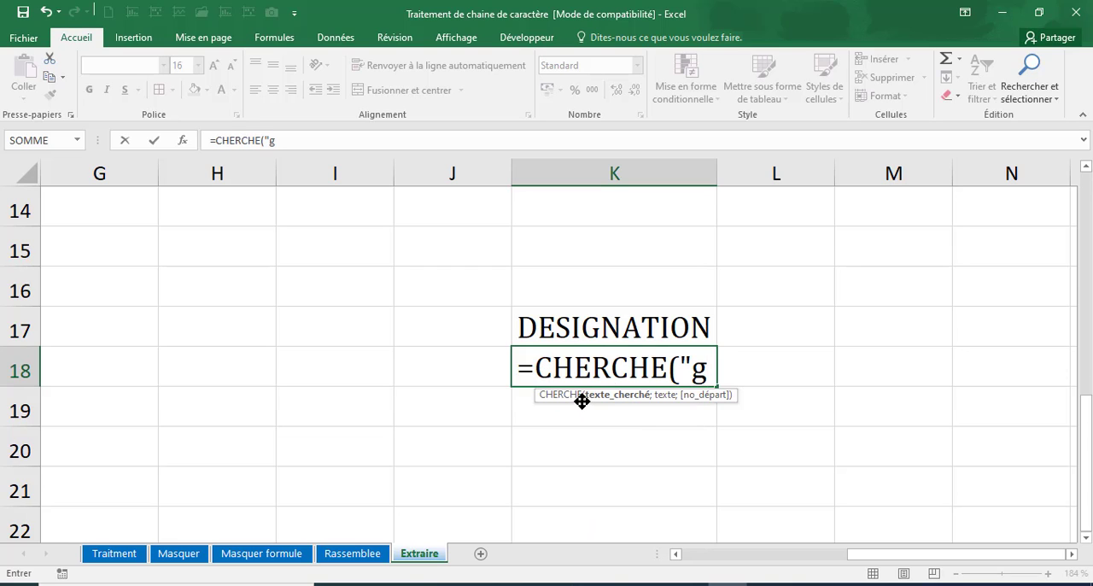
key(BackSpace)
text(G";)
click(601, 324)
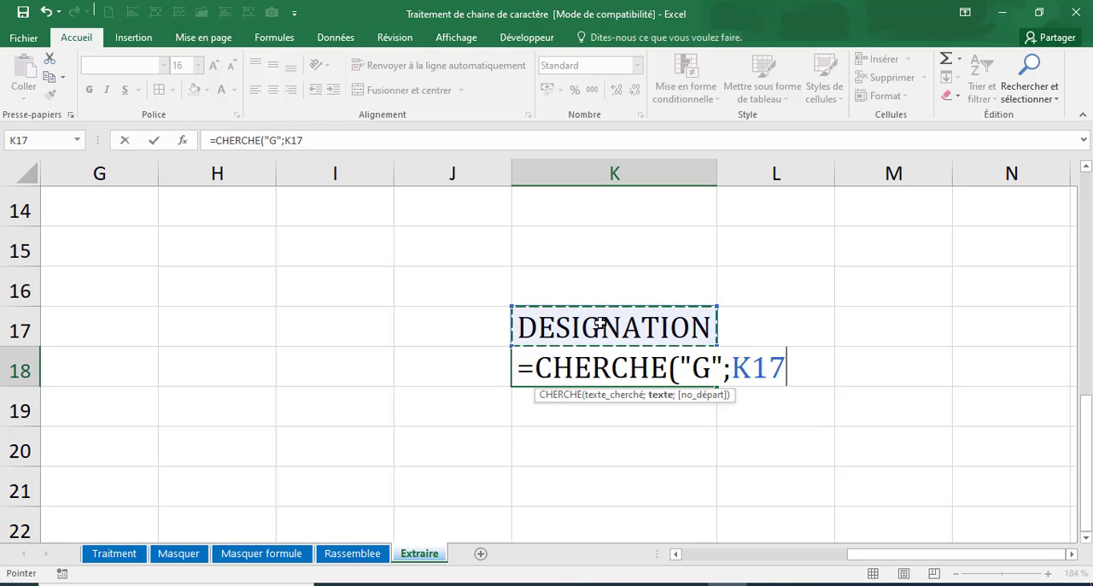
text())
key(Return)
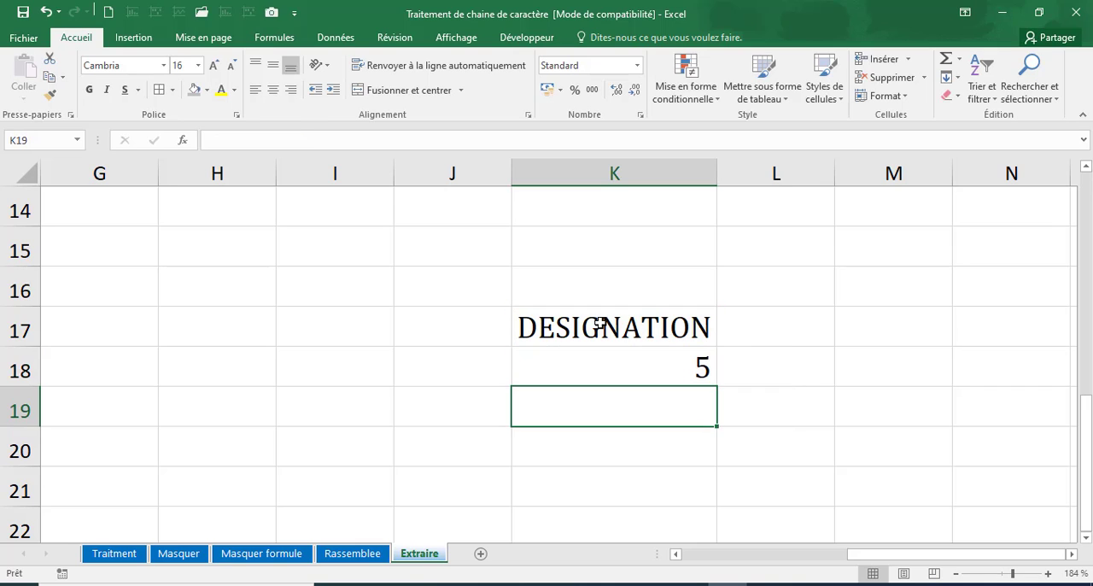
Compare the CHERCHE result in K18 with the letters of the word in K17.
click(630, 365)
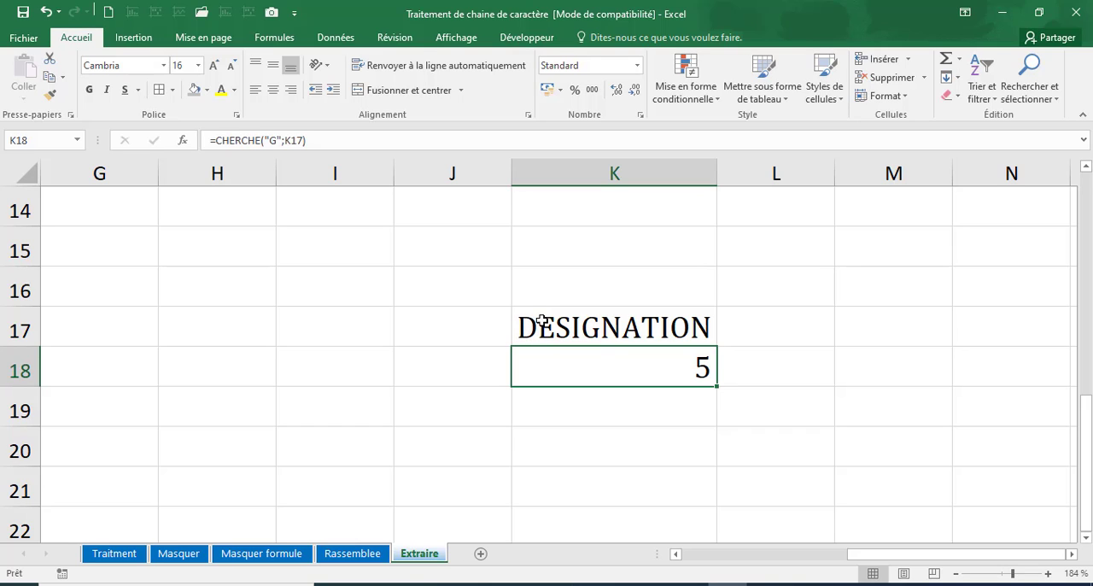
click(592, 335)
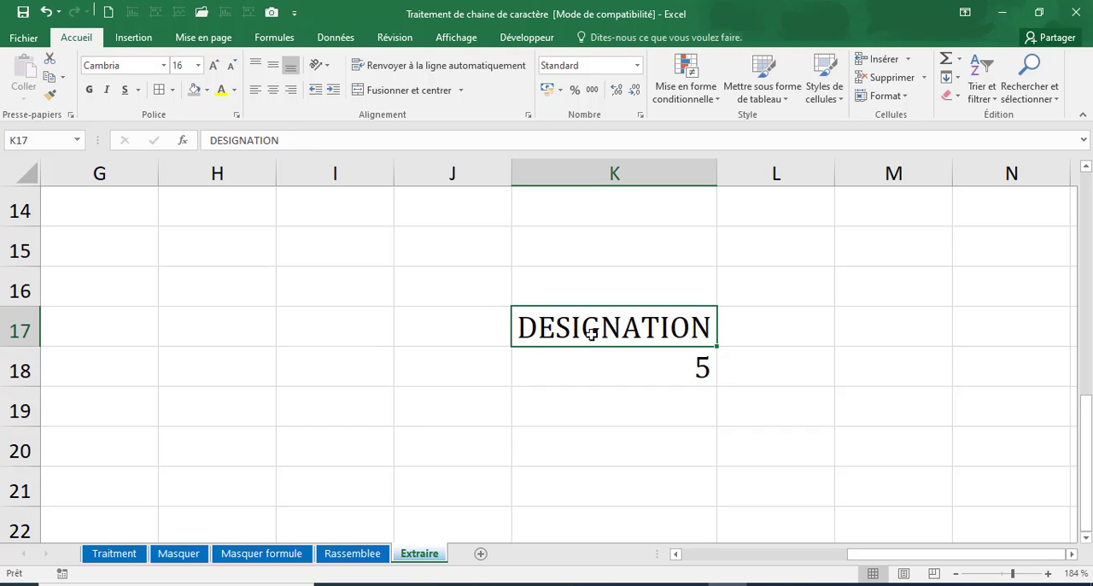
click(619, 358)
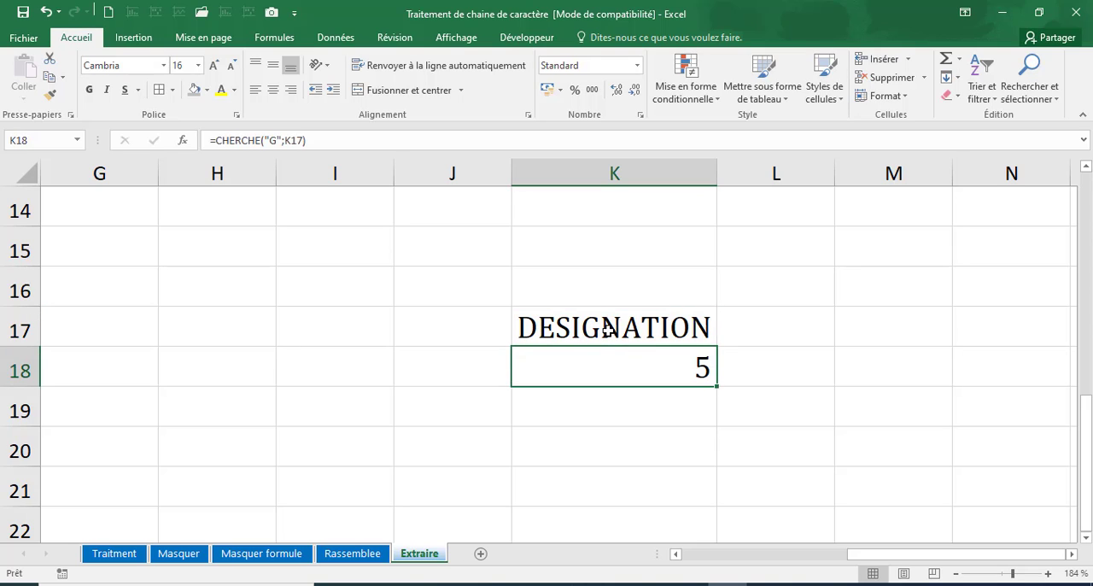
Review the row 5 formulas: GAUCHE in F5, CHERCHE in C5 and NBCAR in D5.
scroll(606, 331, up, 5)
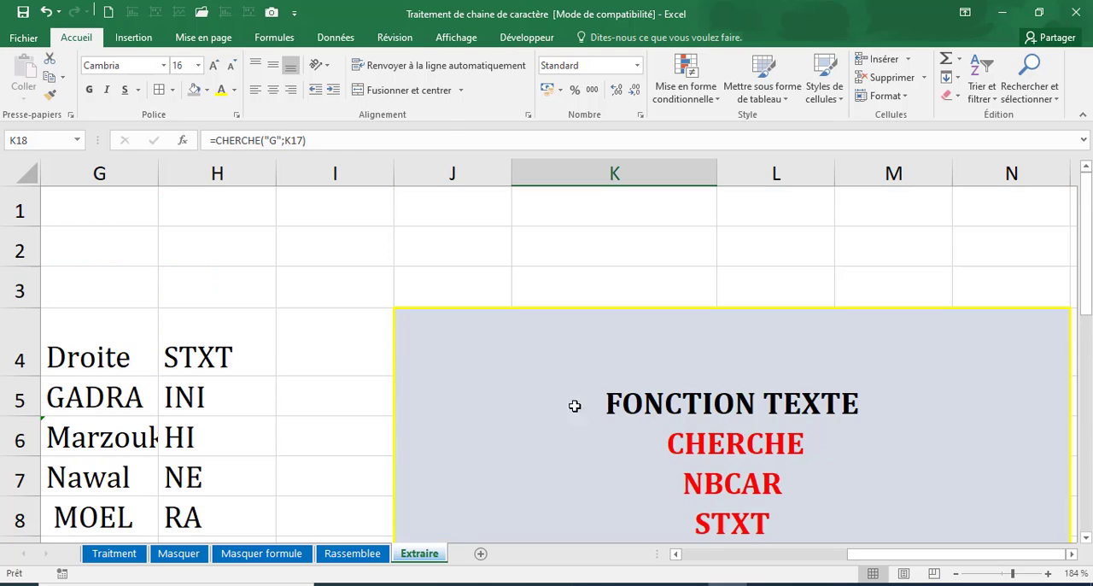
click(997, 573)
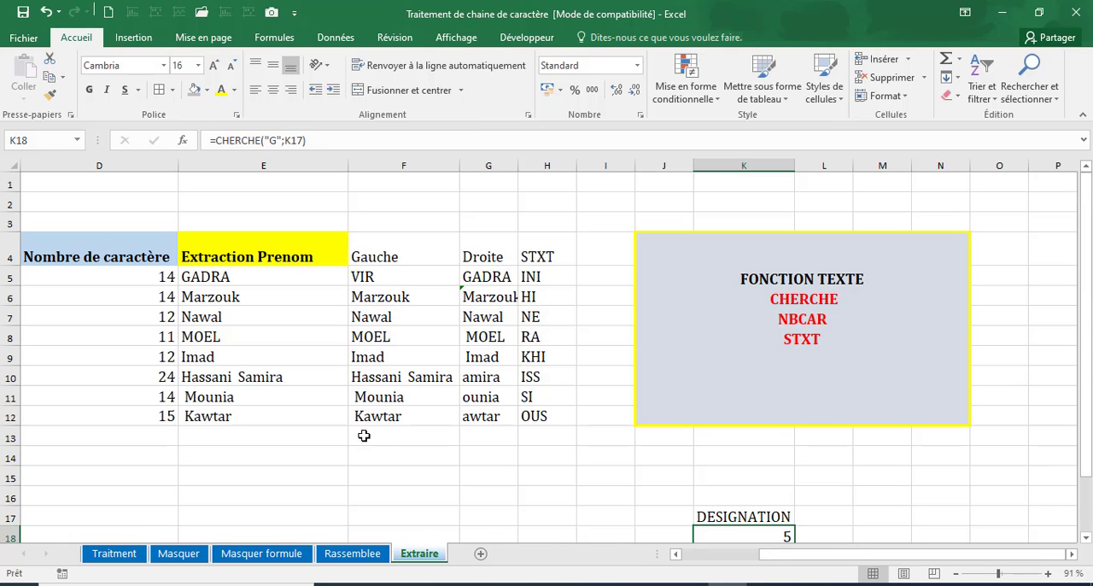
click(381, 278)
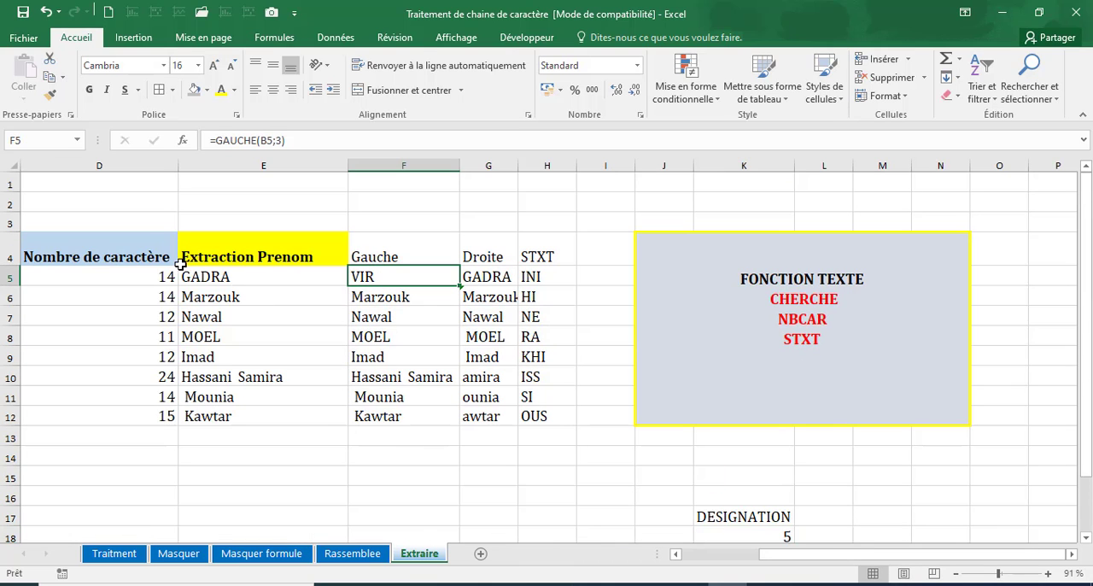
key(Left)
key(Left)
key(Left)
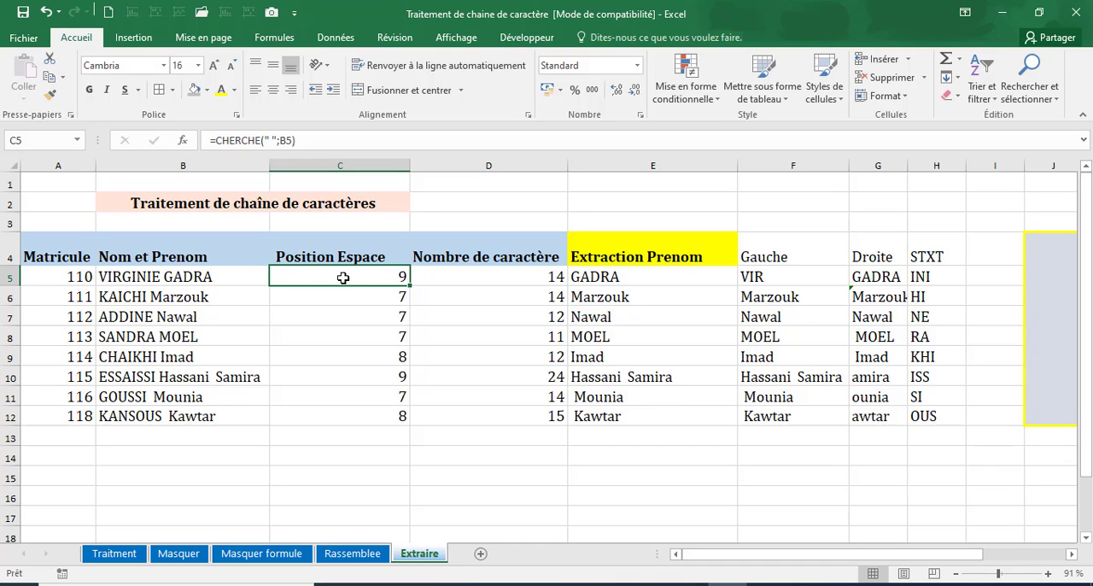
click(477, 275)
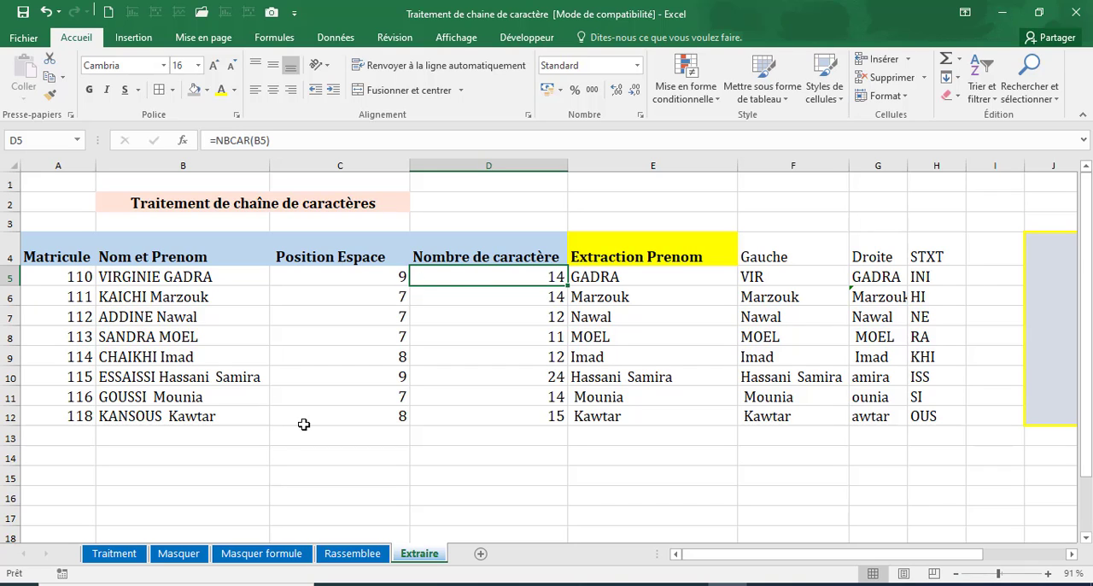
Enter the sample word Designation in C19, below the table.
scroll(302, 424, down, 2)
click(368, 415)
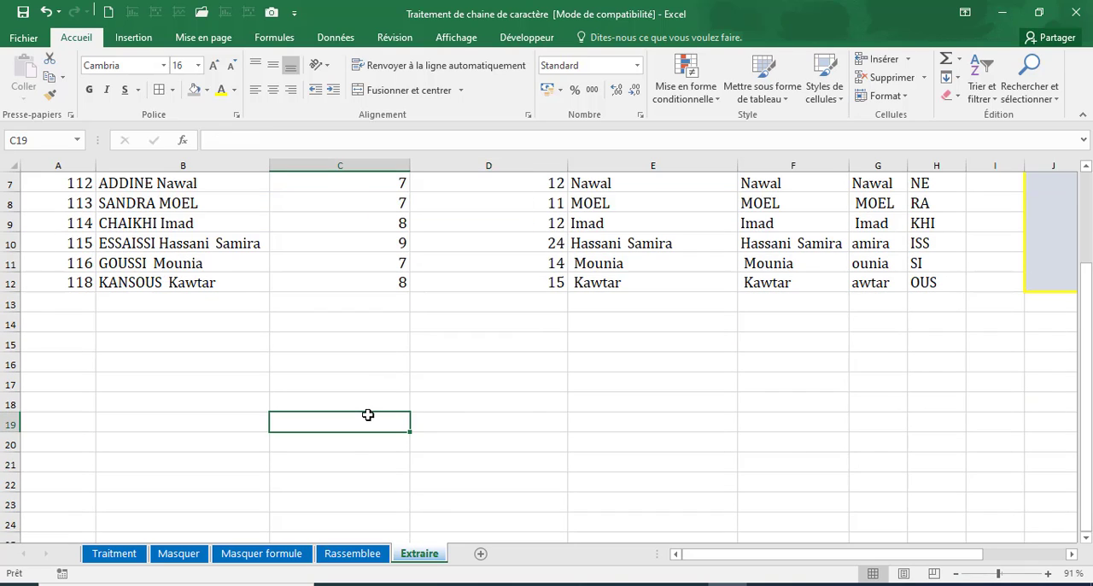
text(De)
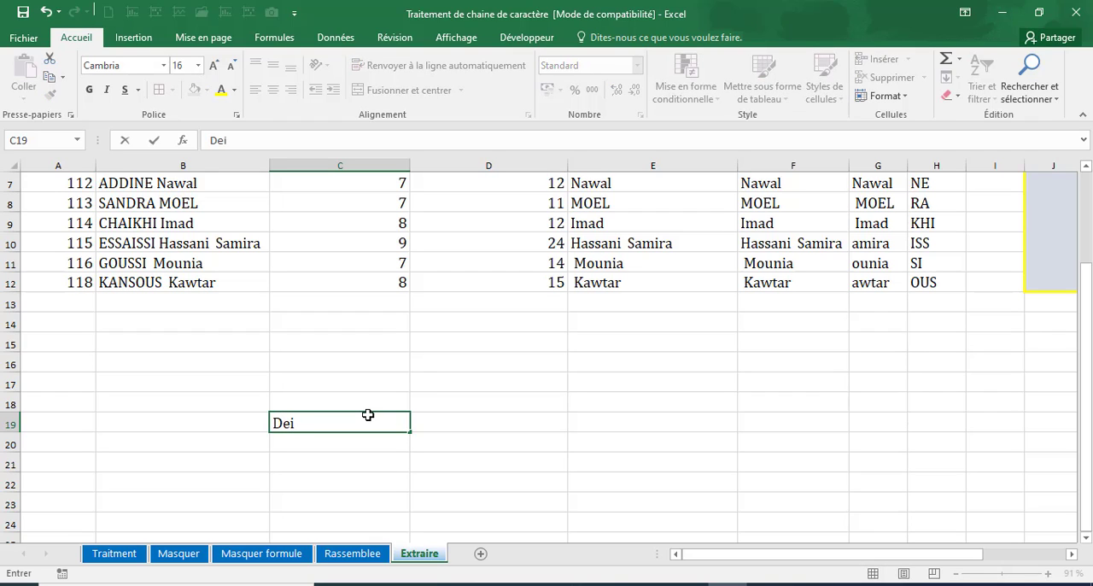
text(signation)
key(Return)
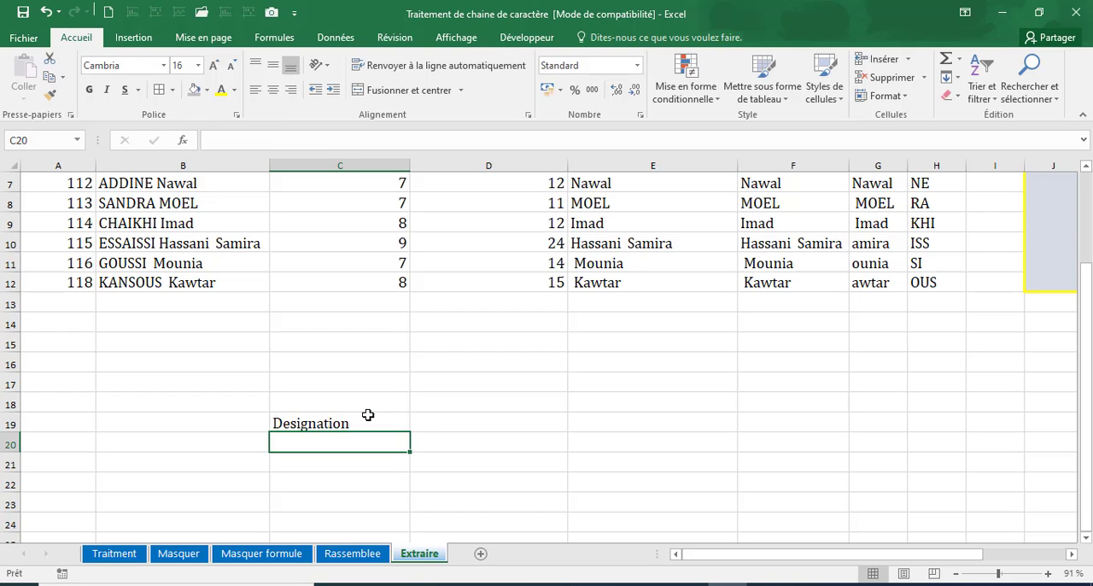
Count the characters of the sample word with =NBCAR(C19) in C20 and clear that cell again.
text(=nbc)
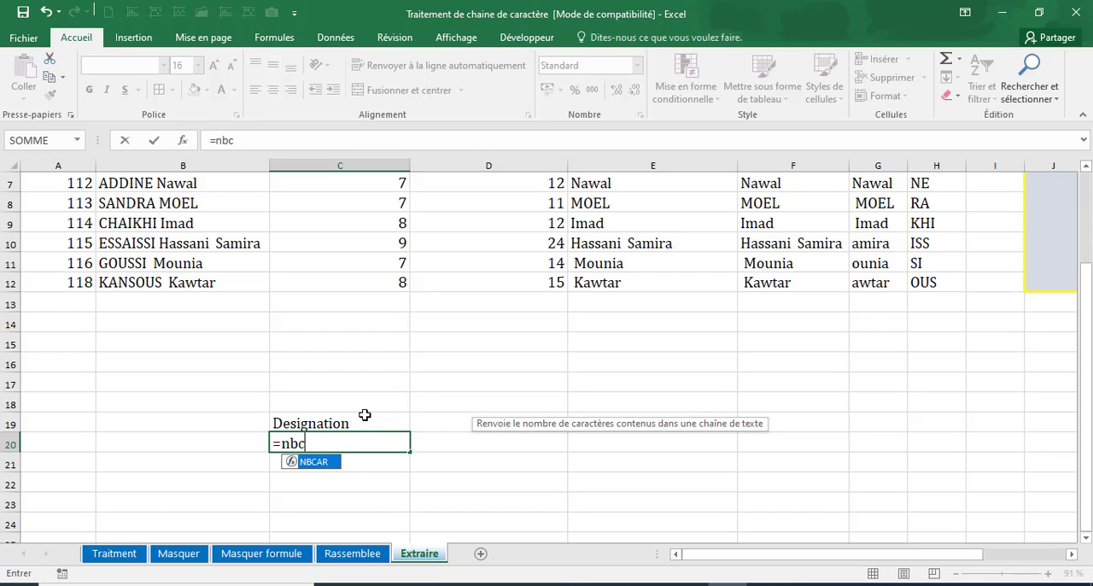
double_click(309, 461)
click(294, 424)
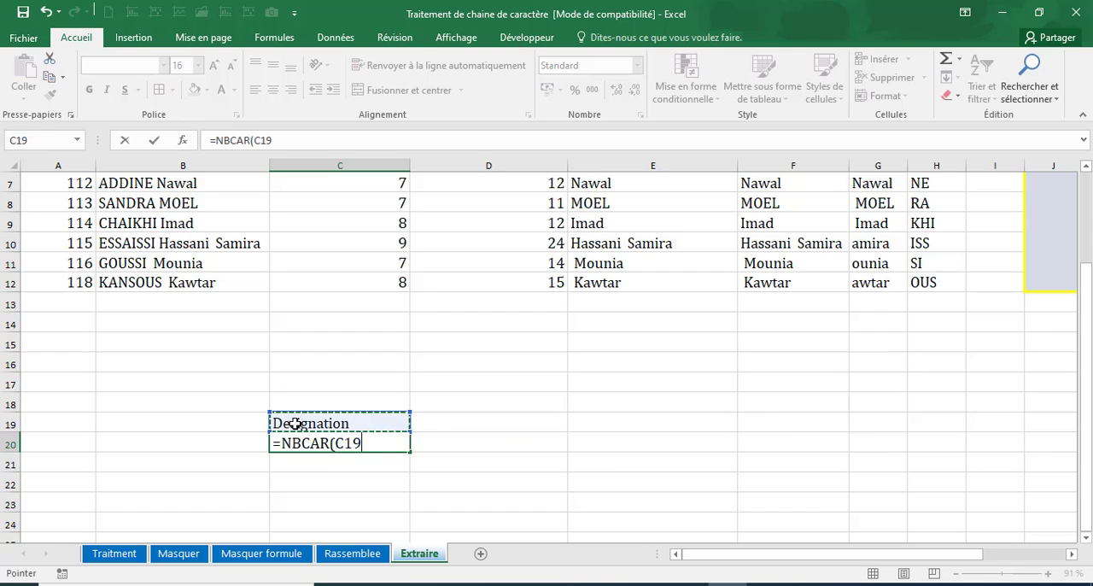
key(Return)
click(349, 443)
key(Delete)
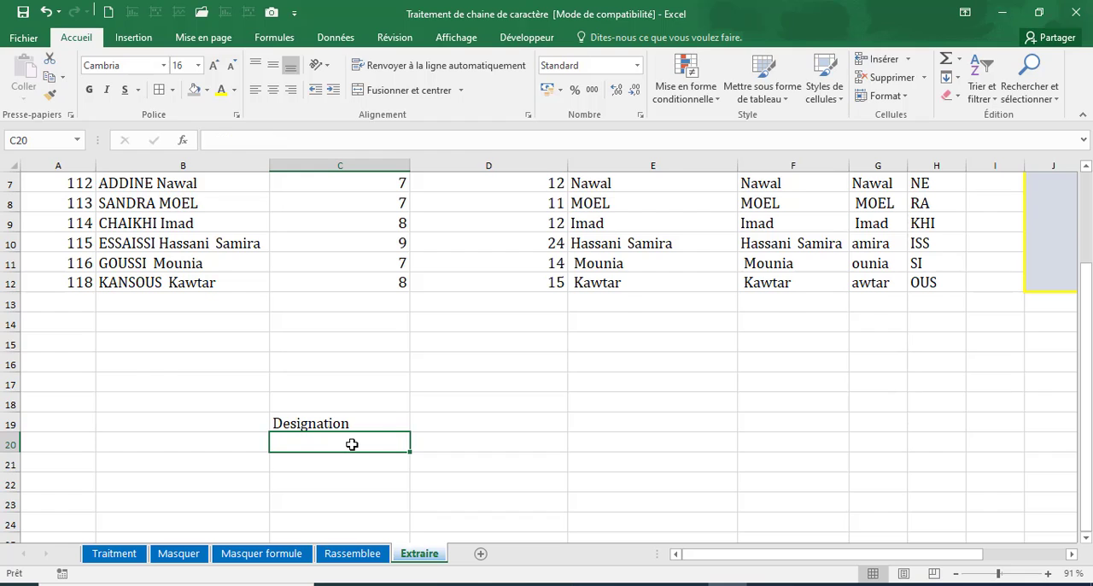
Review how the STXT formula in E5 builds on the space position in C5 and the character count in D5.
scroll(356, 441, up, 2)
click(401, 279)
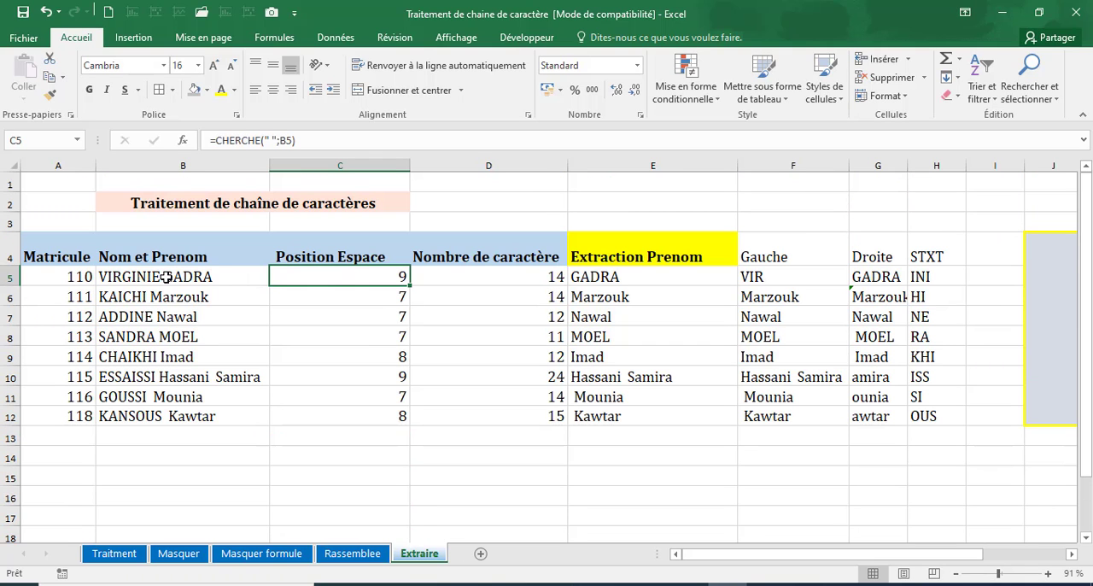
click(454, 275)
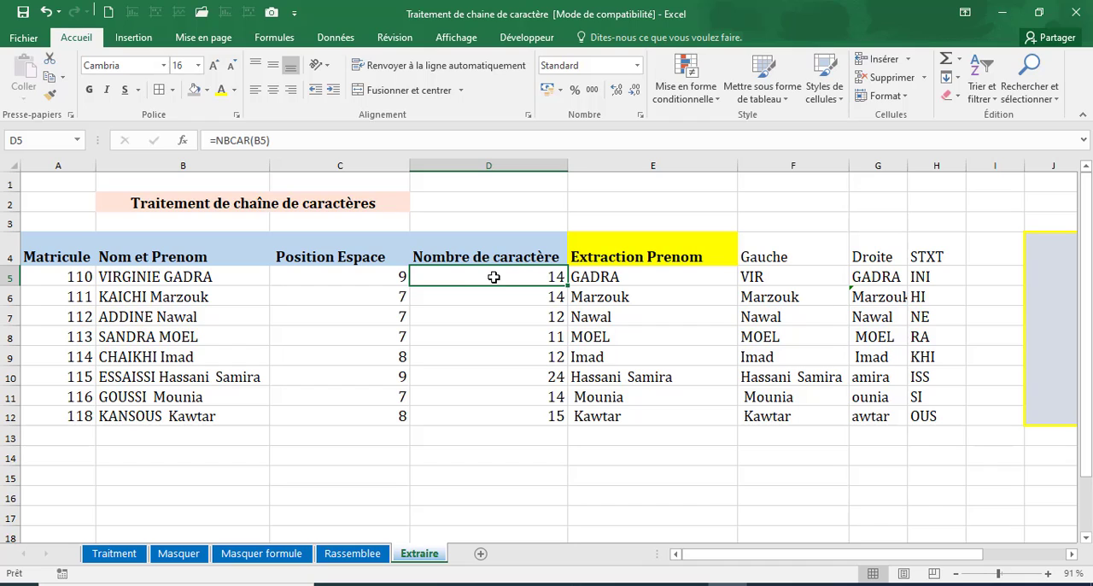
click(286, 279)
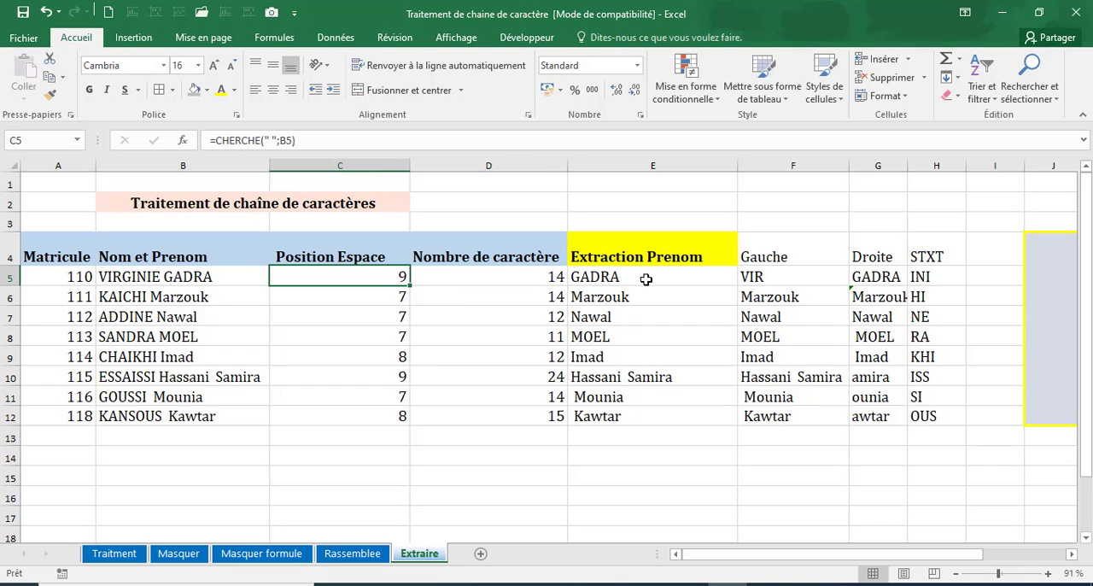
click(642, 278)
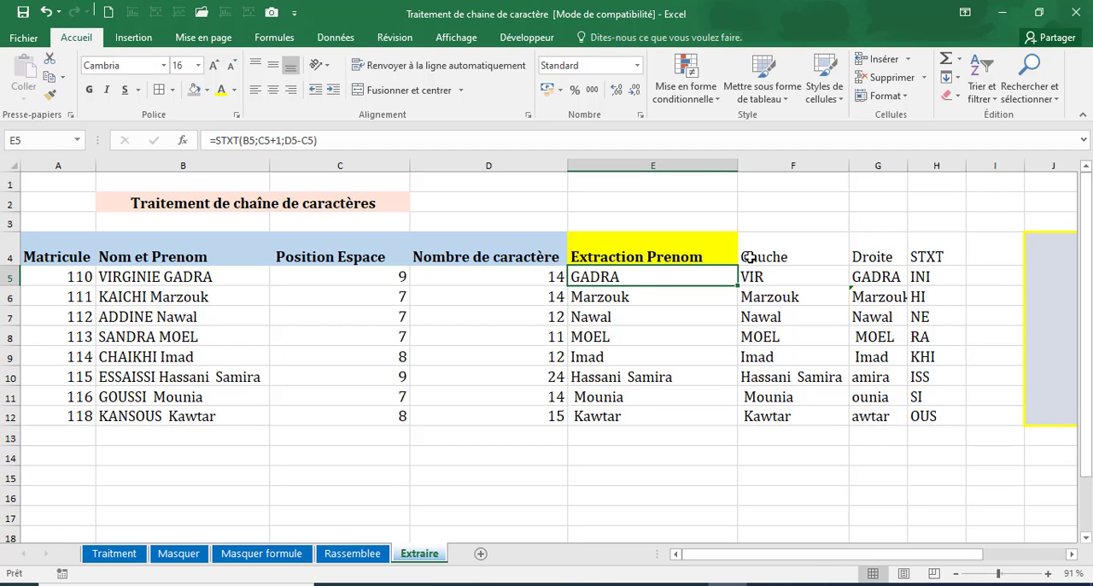
Clear the Gauche, Droite and STXT columns in F4:H12 and inspect the cell references of the STXT formula in E5.
drag(749, 255, 932, 418)
key(Delete)
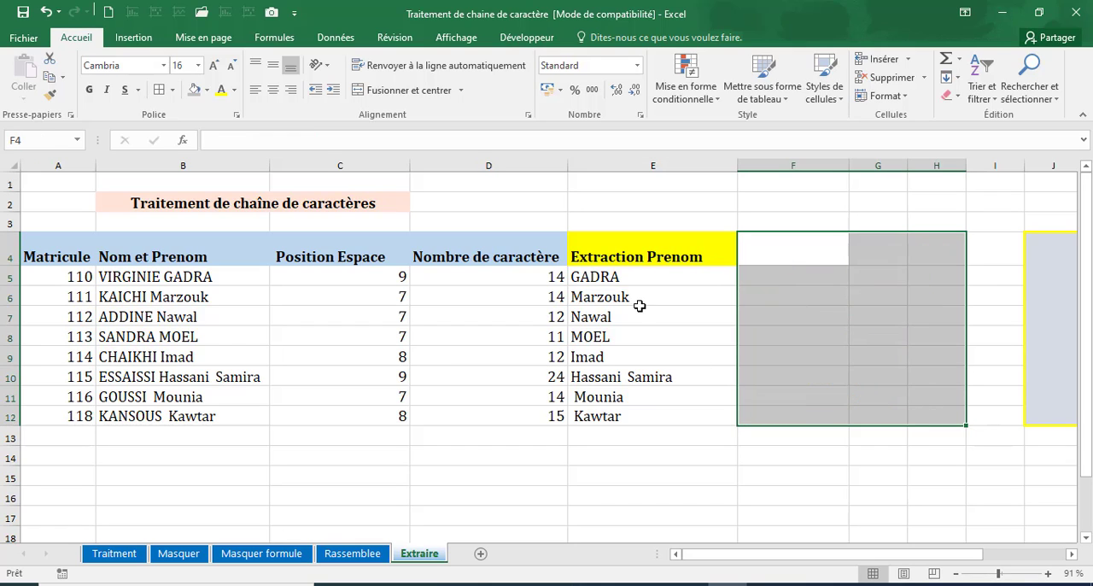
double_click(630, 277)
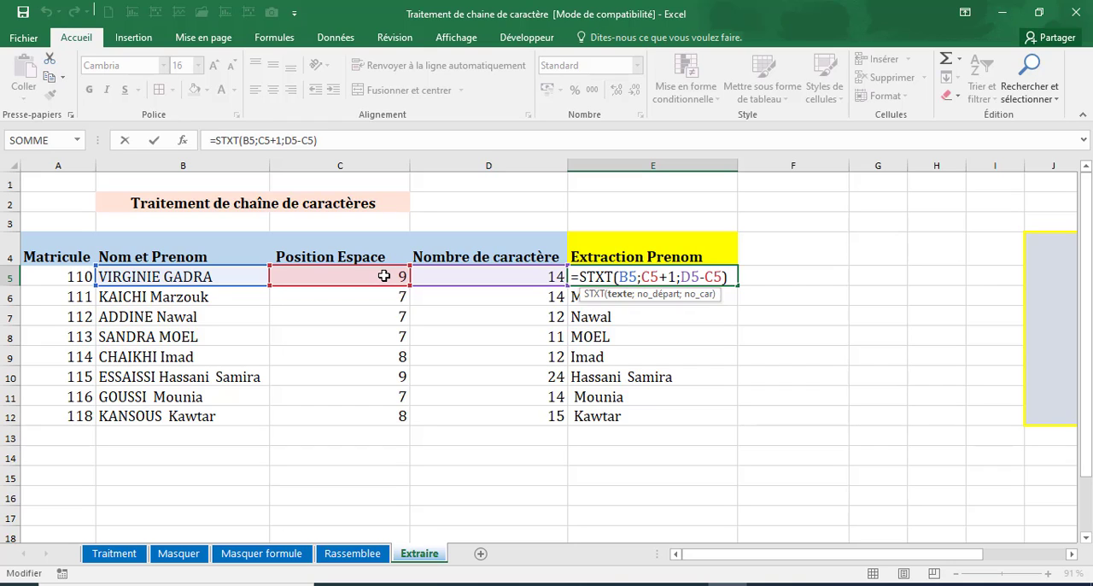
key(Return)
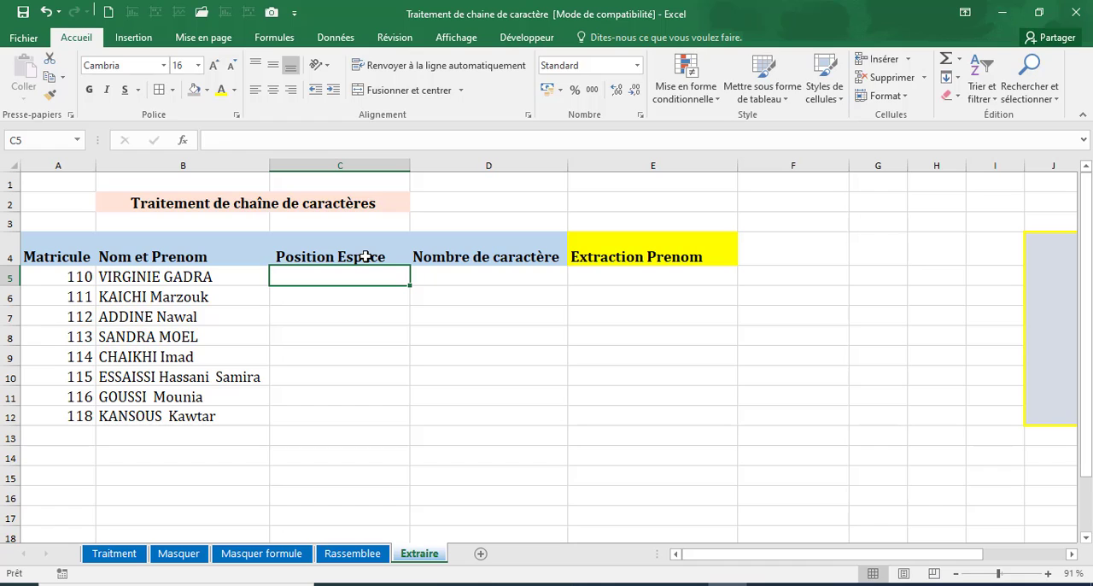
Find the position of the space in the first full name by entering =CHERCHE(" ";B5) in C5.
text(=cherch)
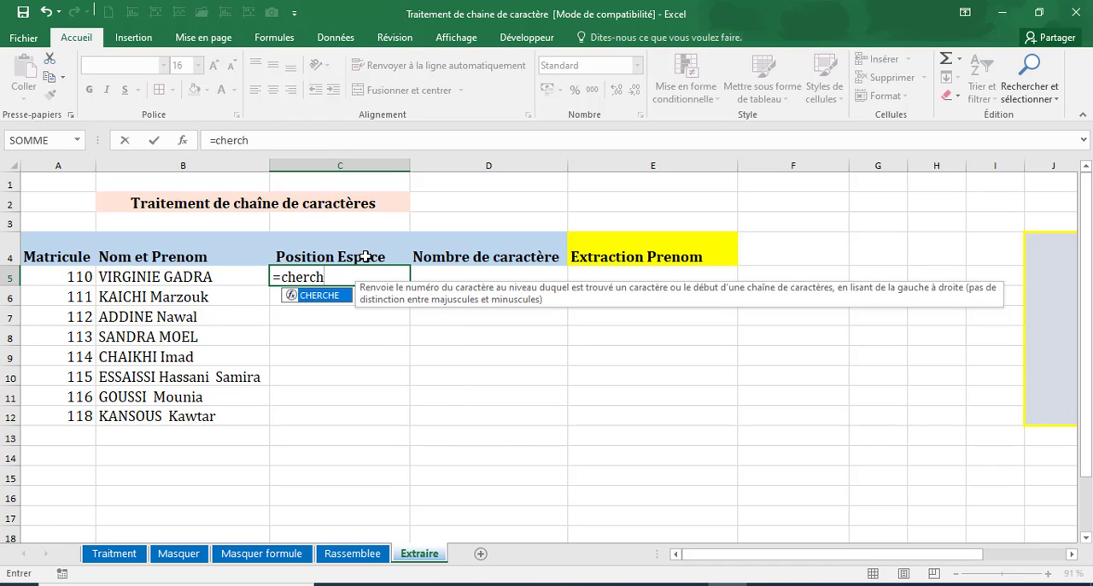
double_click(317, 297)
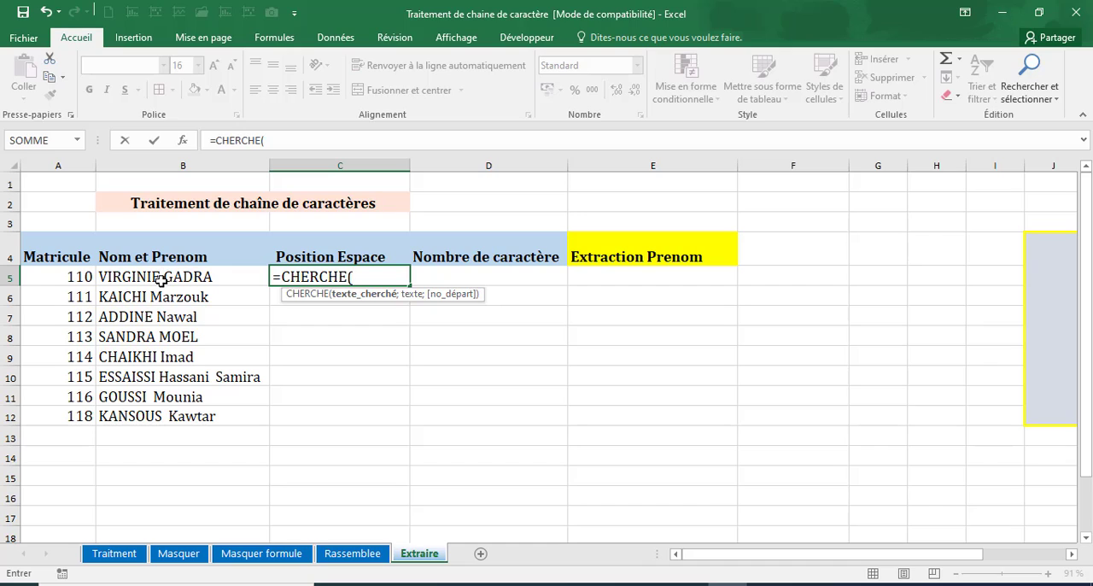
text(" ";)
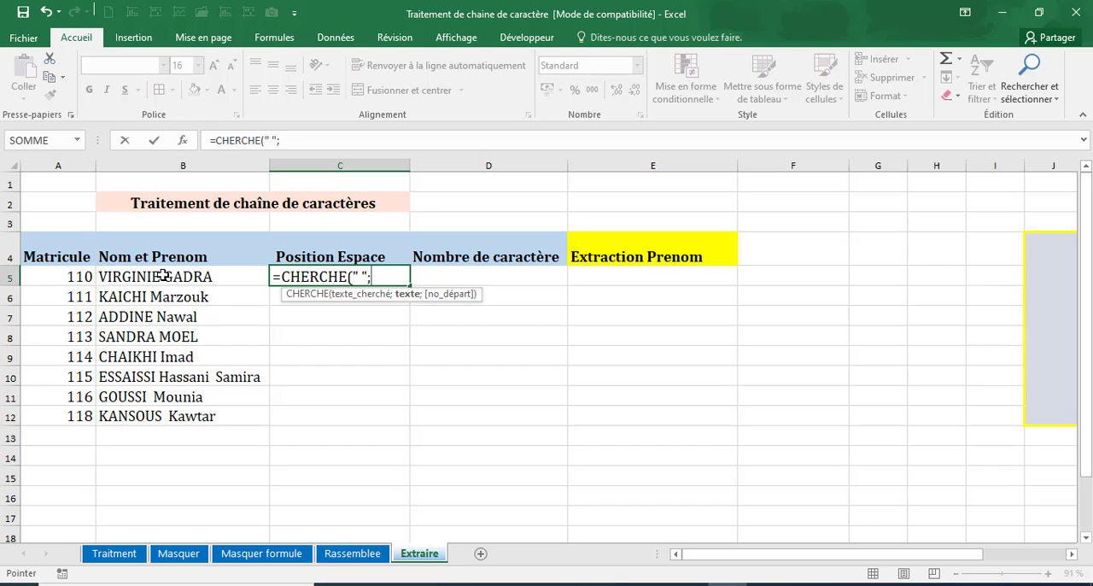
click(162, 276)
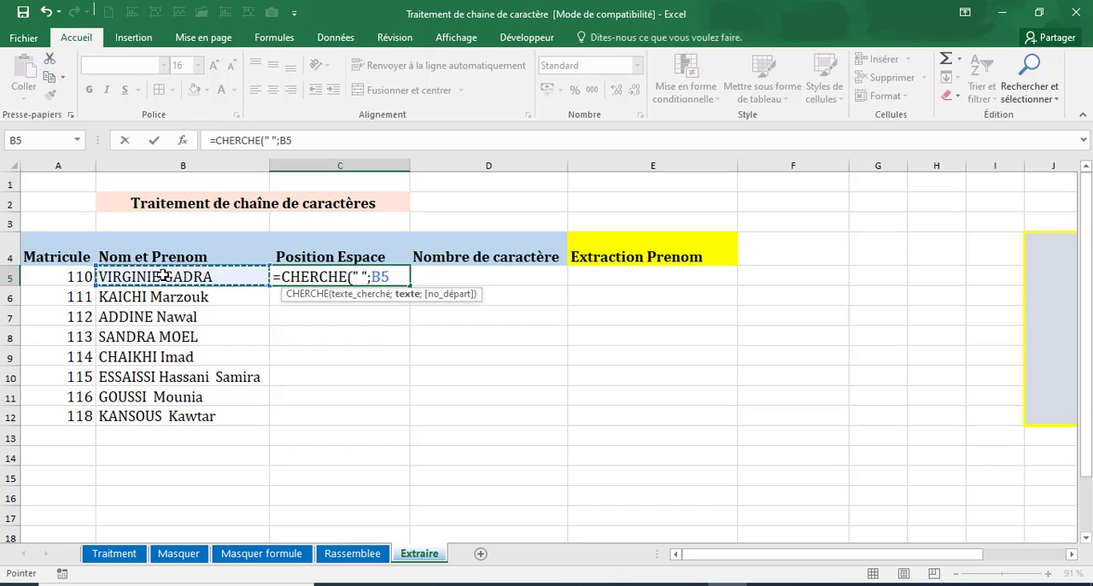
text())
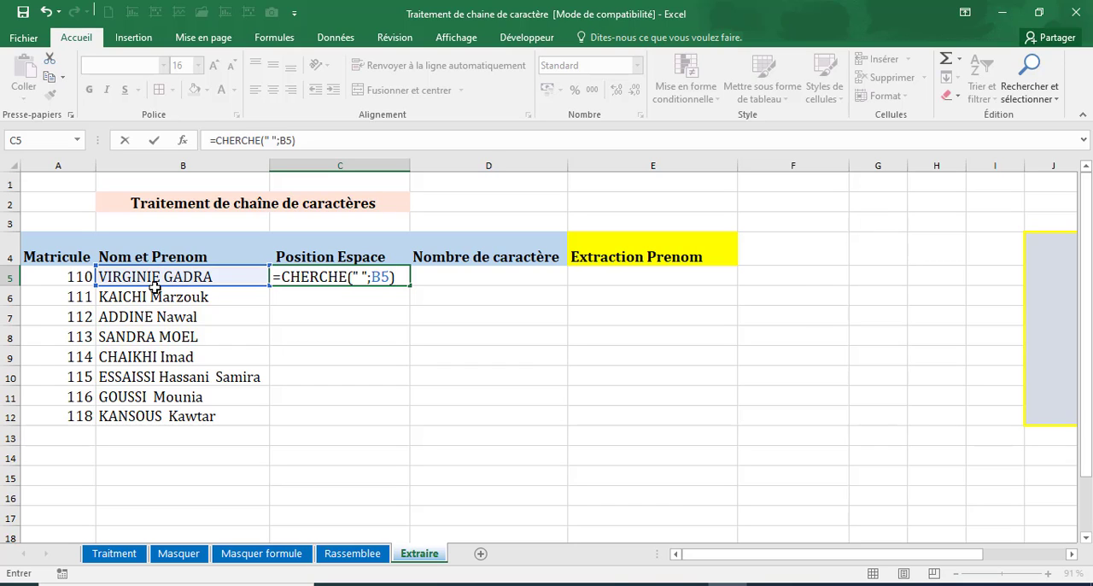
key(Return)
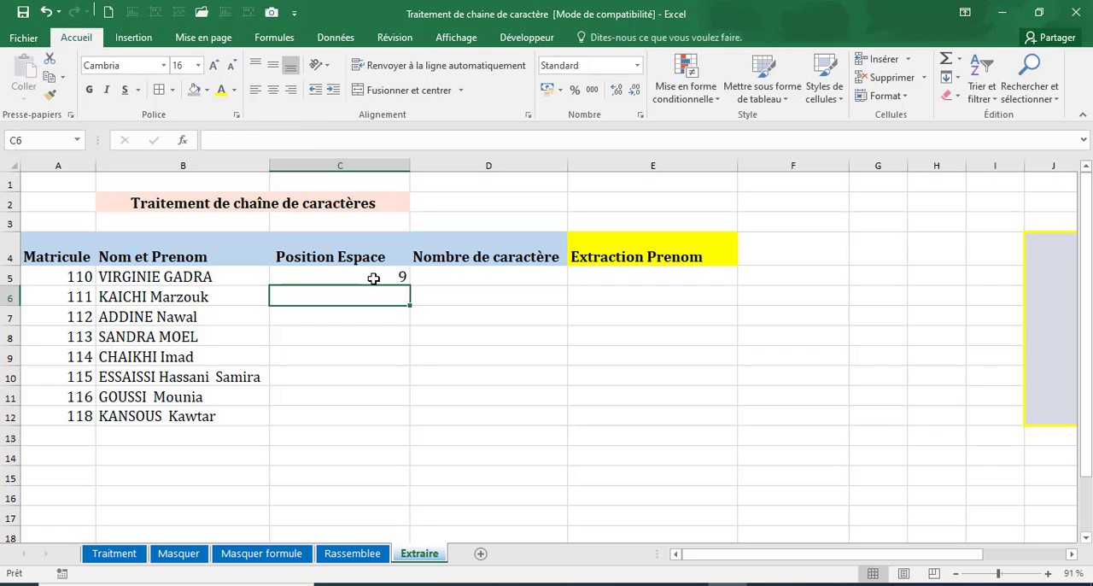
Compare the space position in C5 with where the space falls in the full name in B5.
click(374, 274)
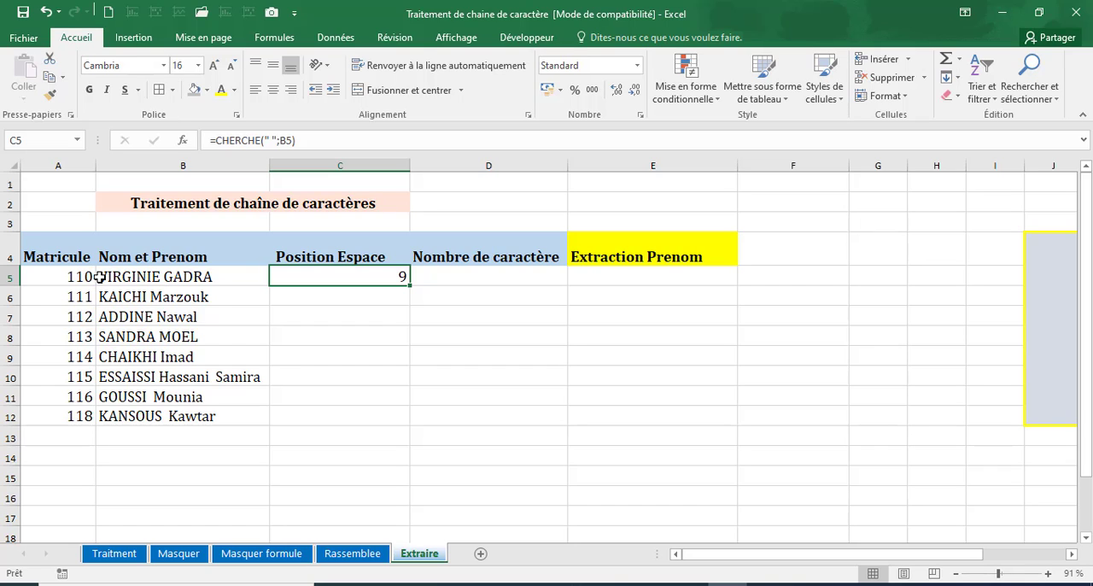
click(160, 277)
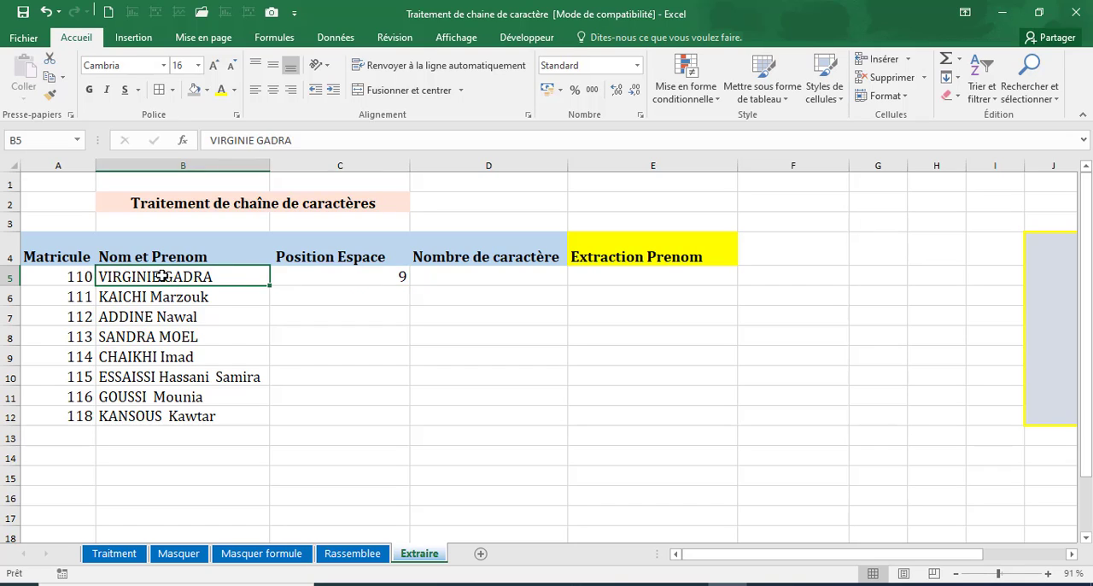
double_click(161, 276)
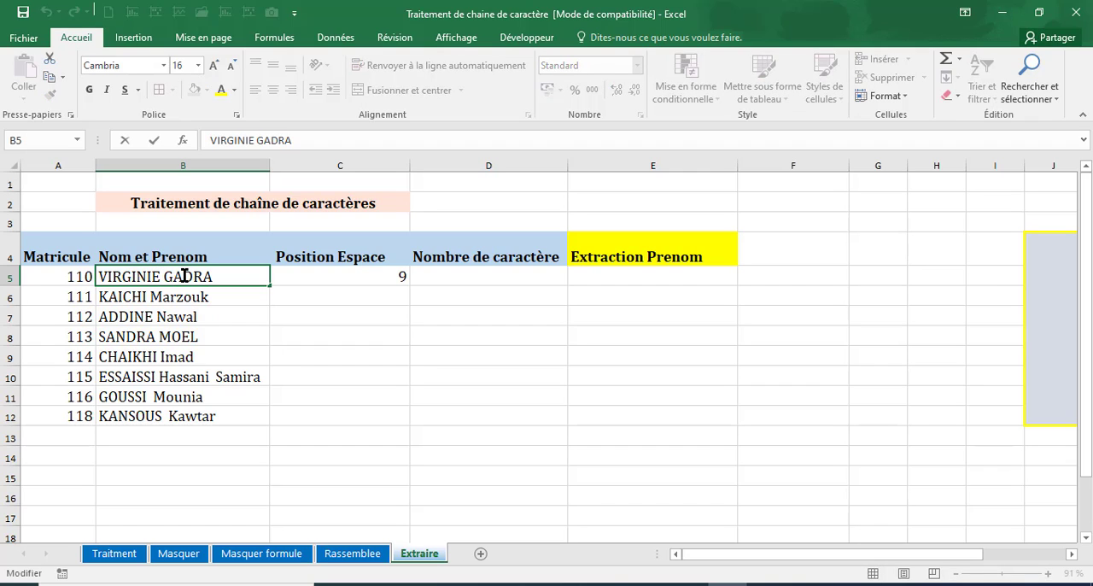
drag(163, 278, 172, 280)
click(164, 278)
drag(164, 278, 172, 277)
Fill the CHERCHE formula from C5 down to C12 and check the copied formulas.
click(350, 276)
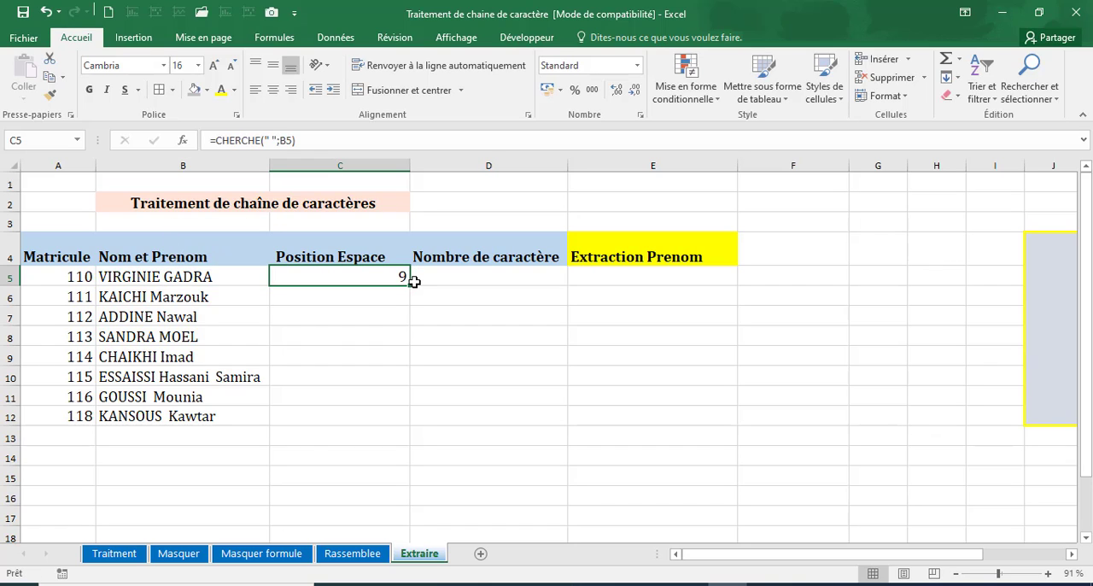
drag(411, 287, 411, 424)
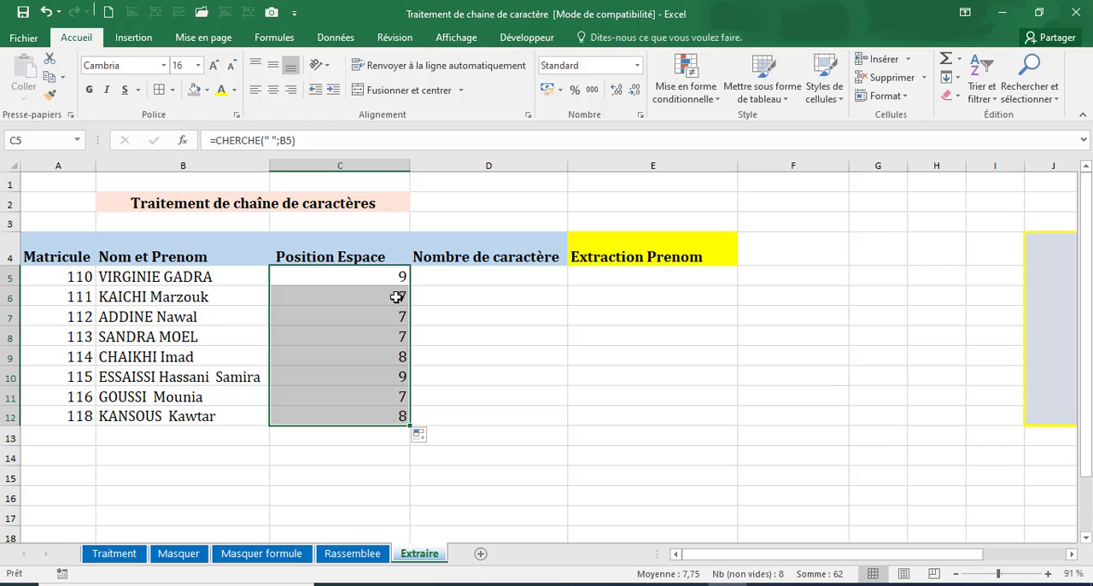
click(395, 298)
click(390, 316)
click(390, 338)
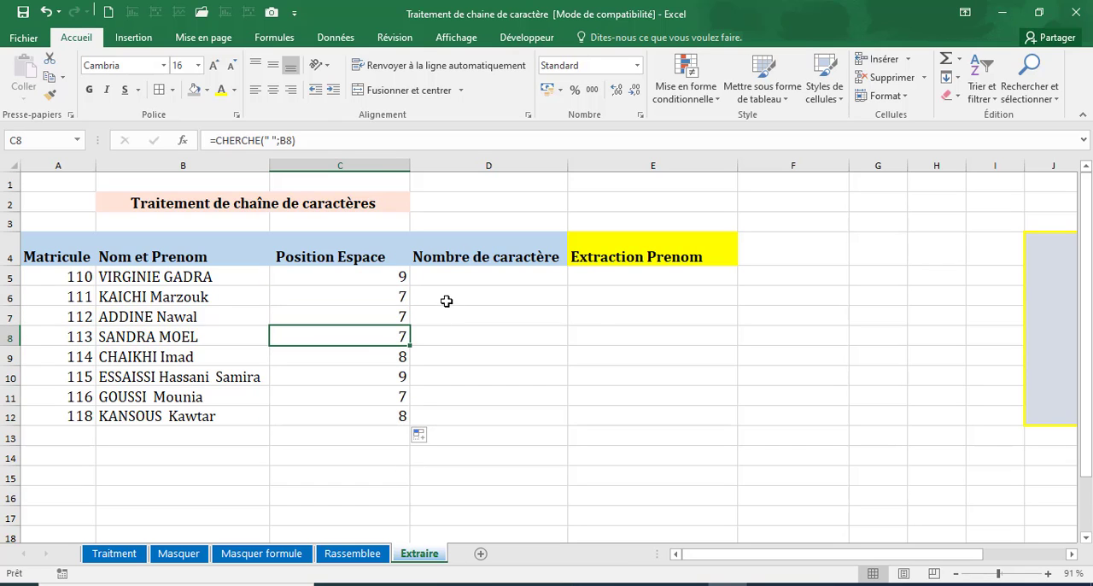
Count the characters of the first full name by entering =NBCAR(B5) in D5.
click(453, 276)
text(=n)
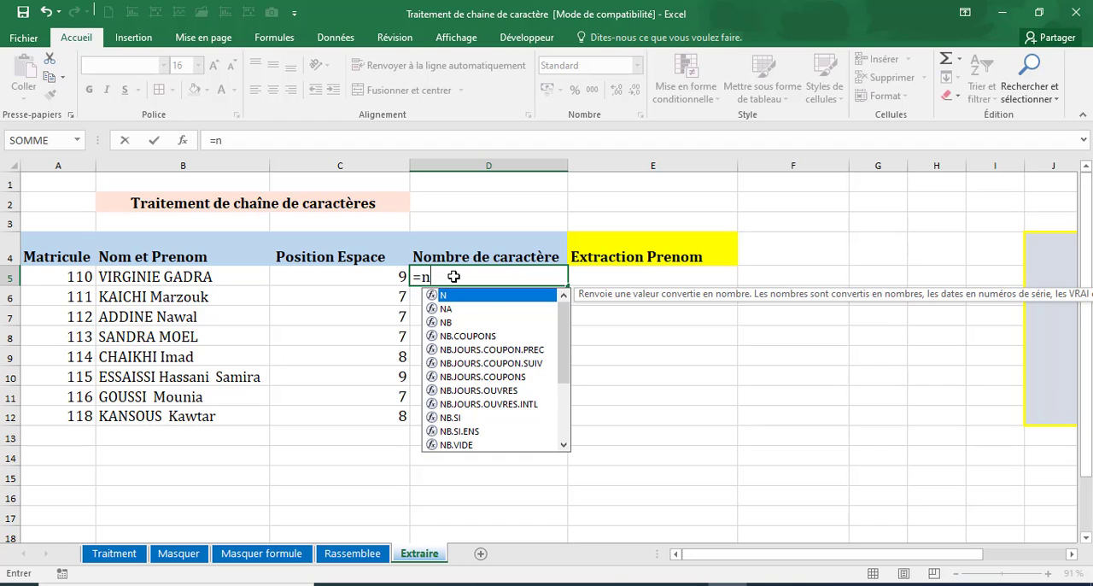
text(bc)
double_click(453, 294)
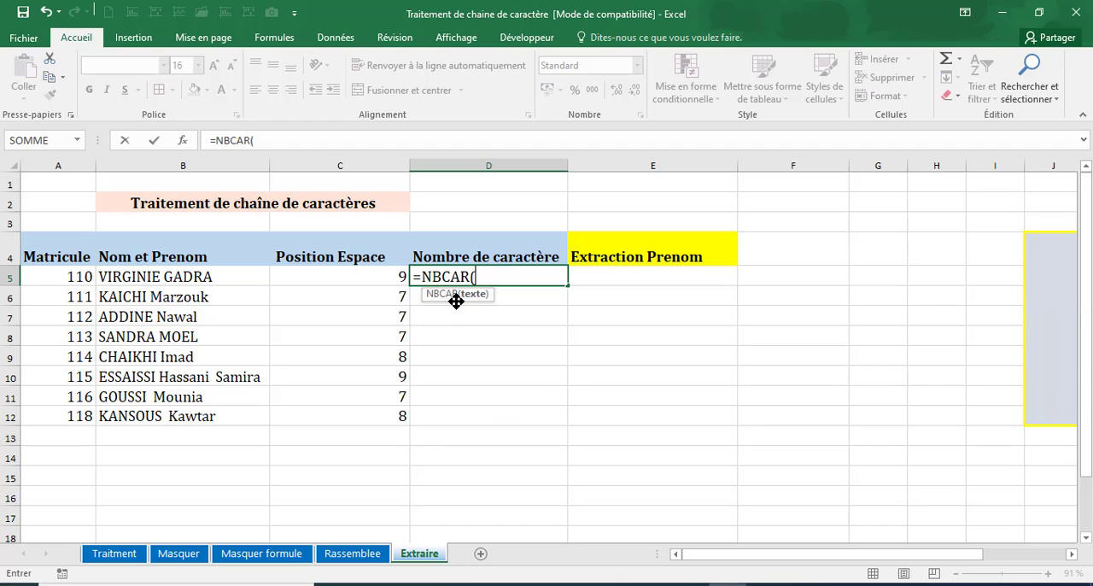
click(147, 276)
text())
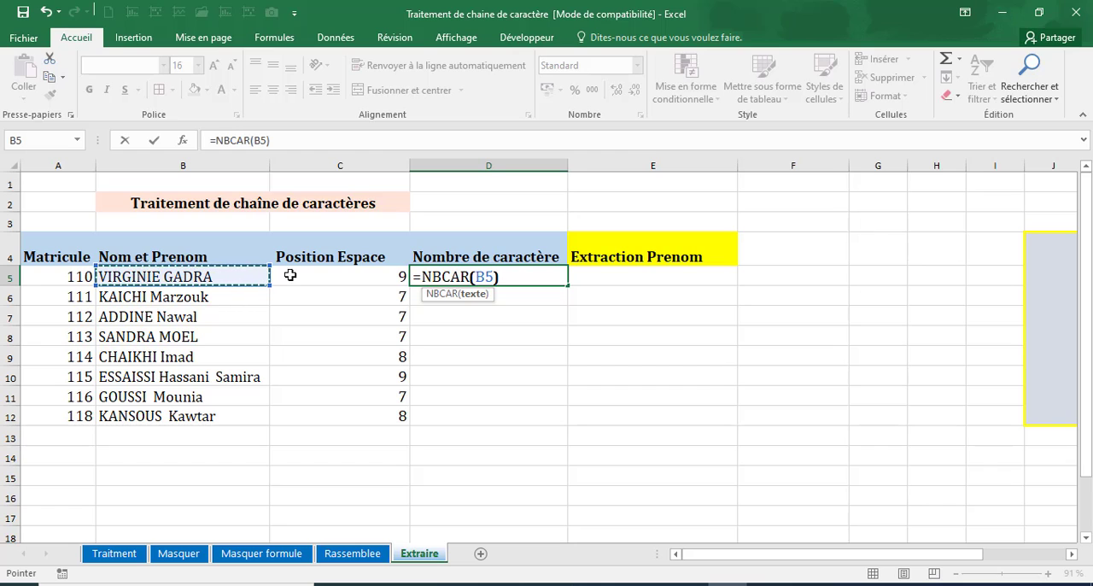
key(Return)
Calculate the first name's length with =D5-C5 in E5 and fill the formula down to E12.
click(601, 281)
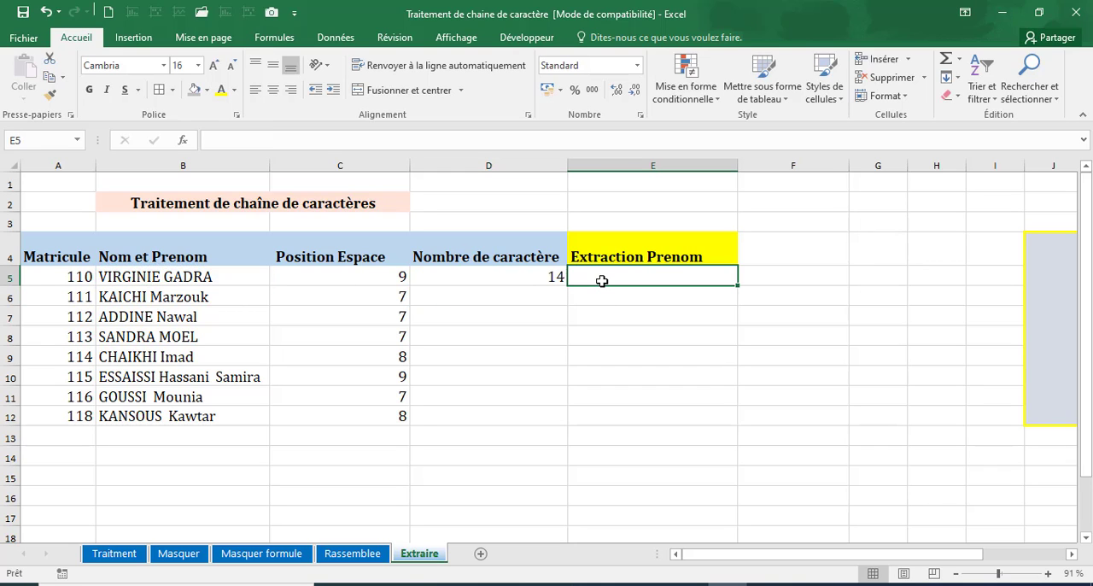
text(=)
click(499, 277)
text(-)
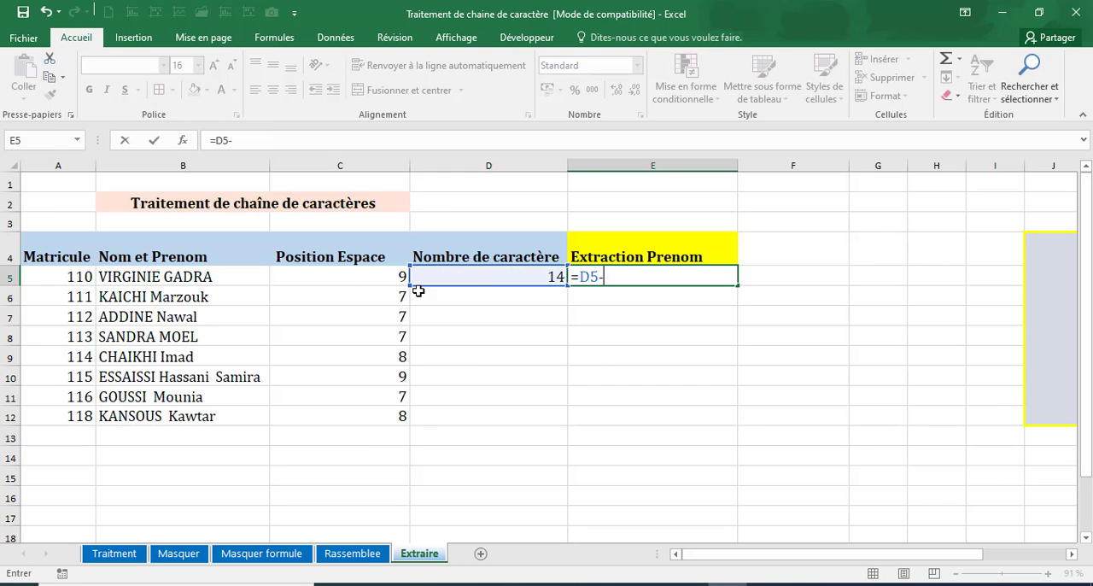
click(403, 277)
key(Return)
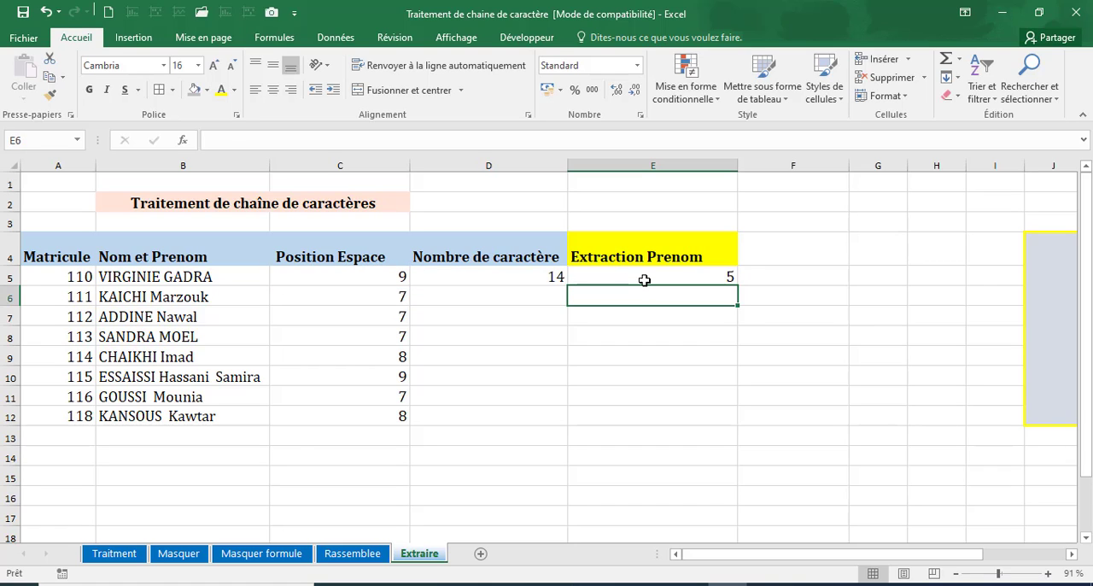
click(644, 280)
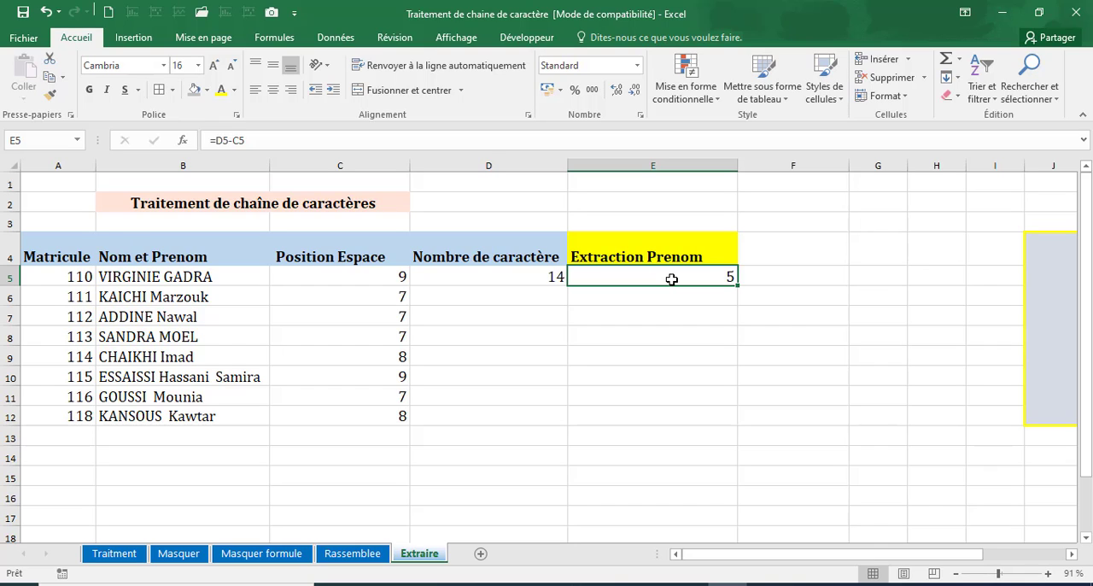
double_click(738, 285)
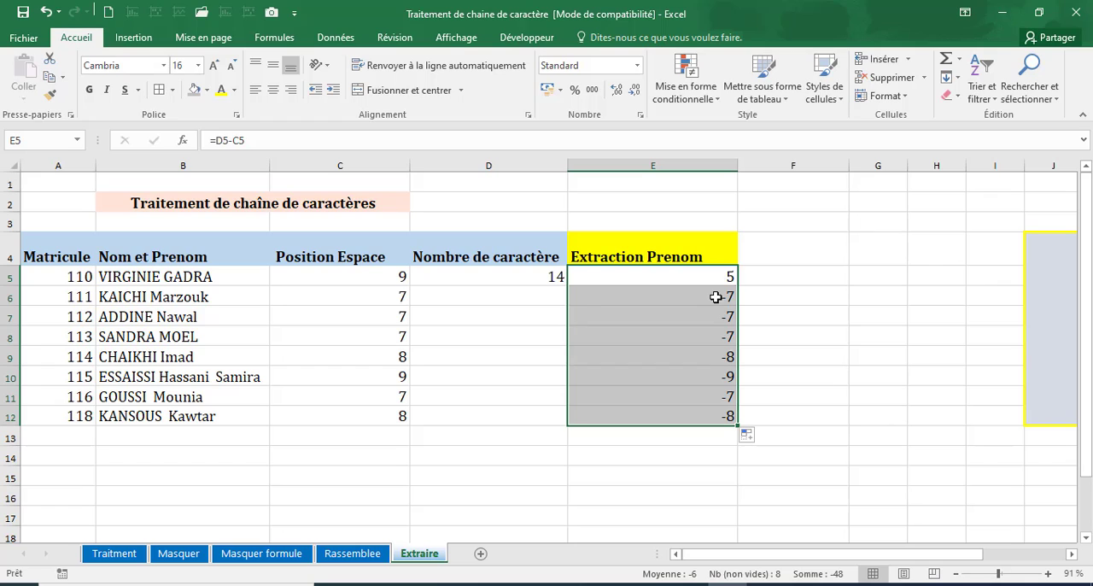
Fill the NBCAR formula from D5 down to D12 and check the length formula in E7.
click(526, 282)
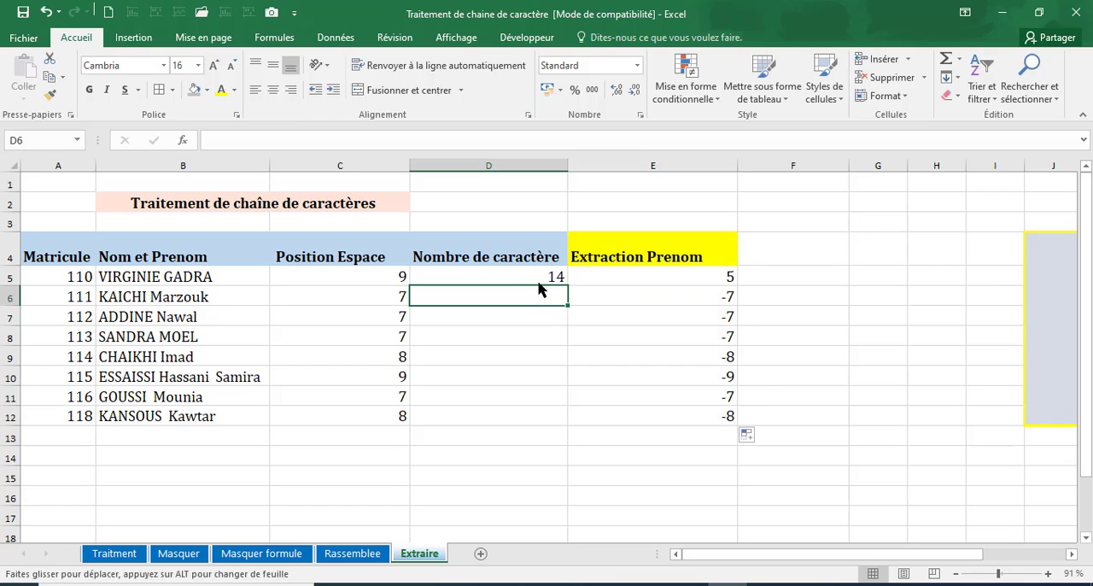
double_click(568, 285)
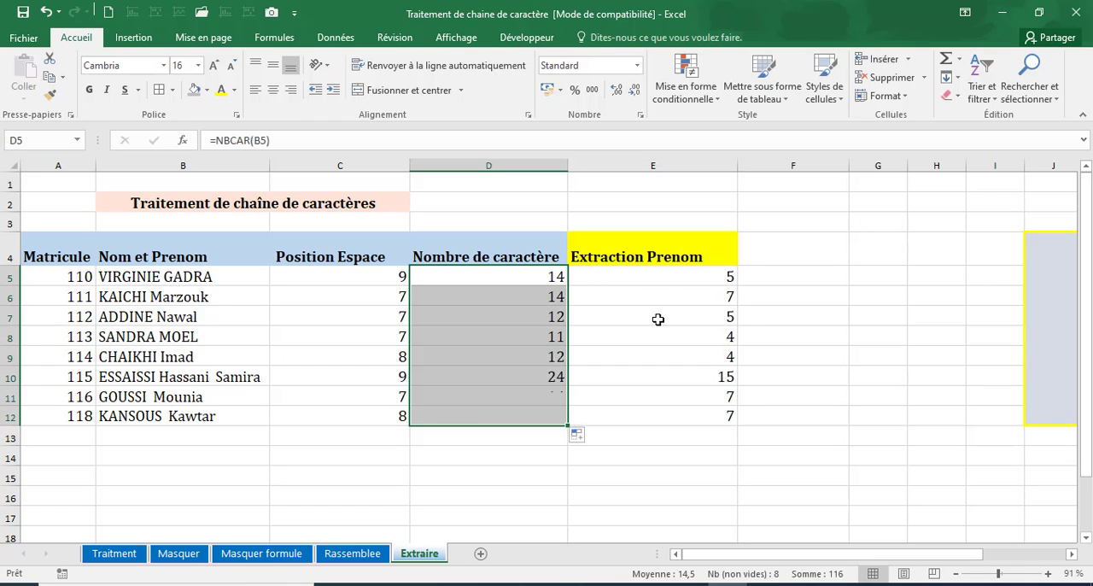
click(696, 311)
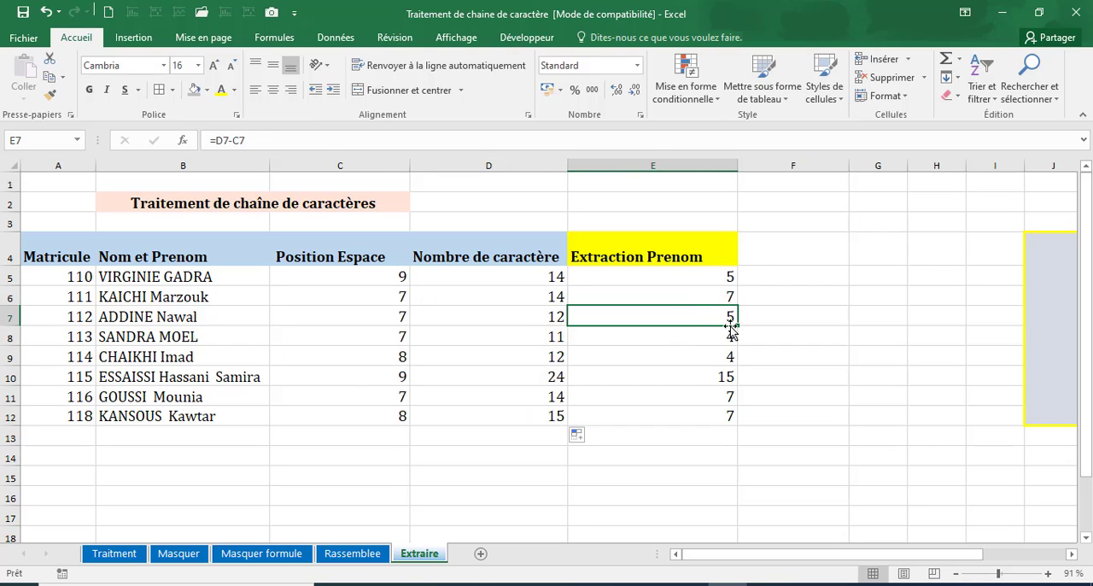
Extract the first names with =DROITE(B5;E5) in F5 and fill the formula down to F12.
click(760, 269)
text(=doi)
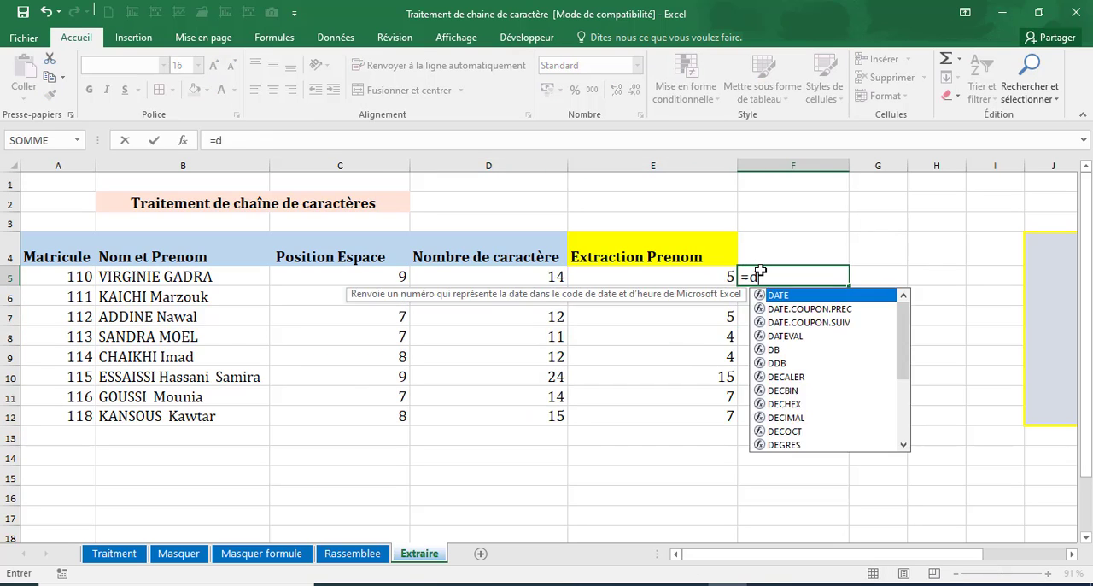
key(BackSpace)
key(BackSpace)
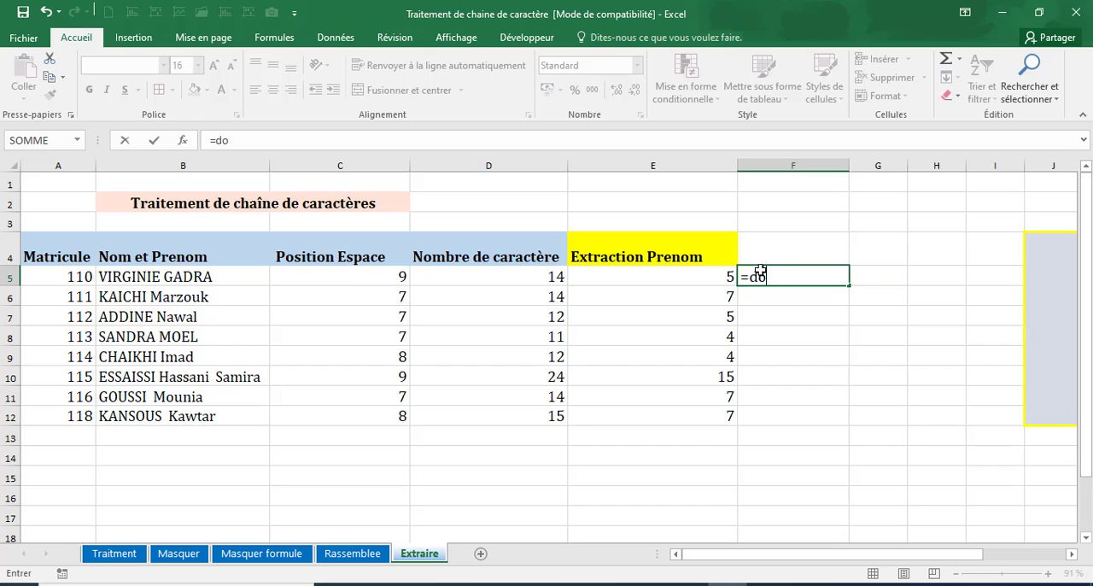
text(roite()
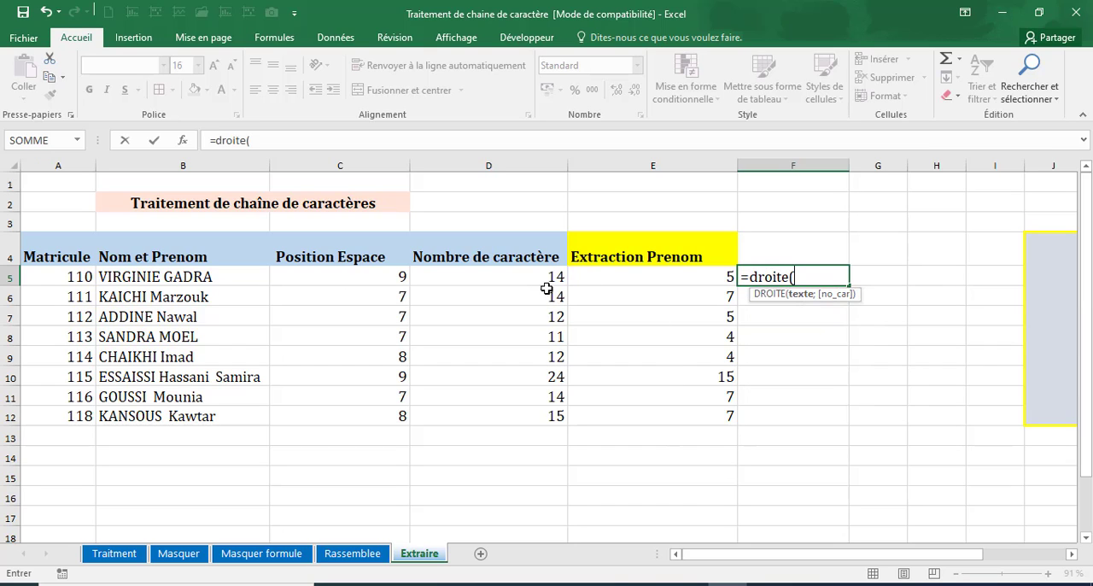
click(215, 282)
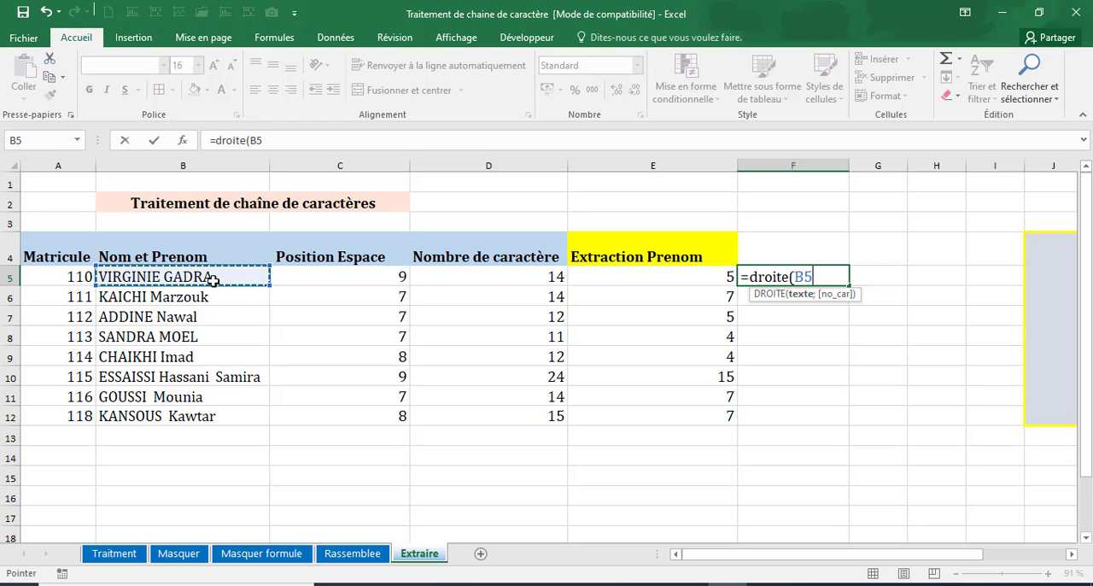
text(;5)
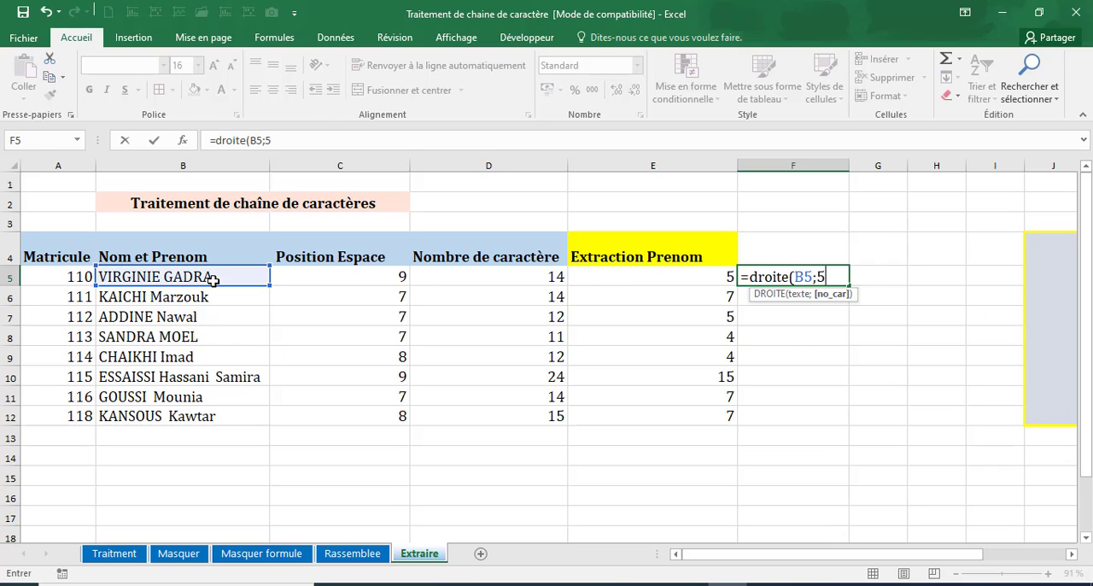
key(BackSpace)
click(712, 277)
text())
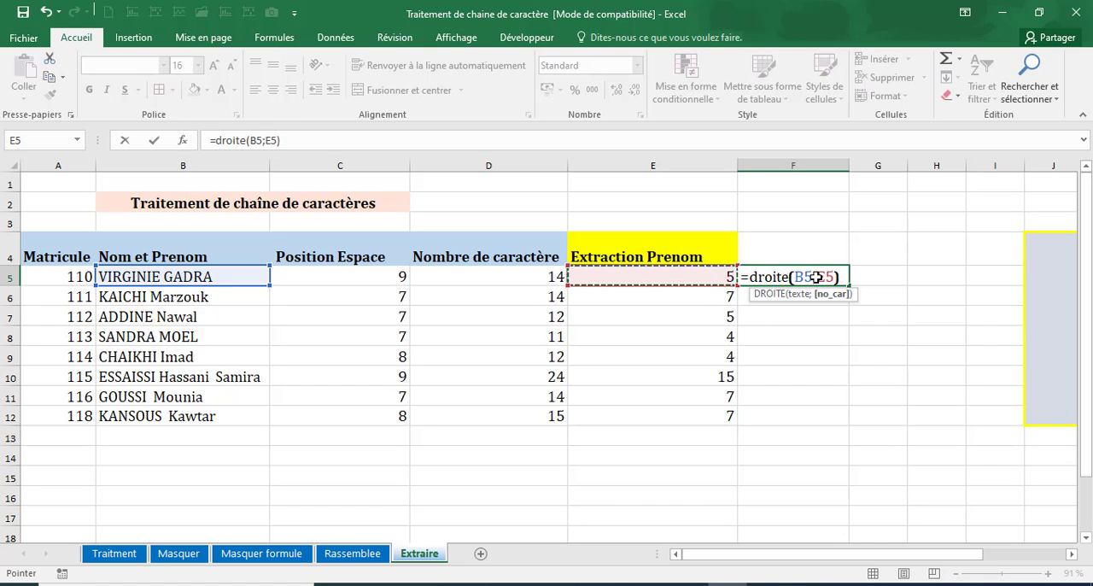
key(Return)
click(818, 275)
double_click(848, 289)
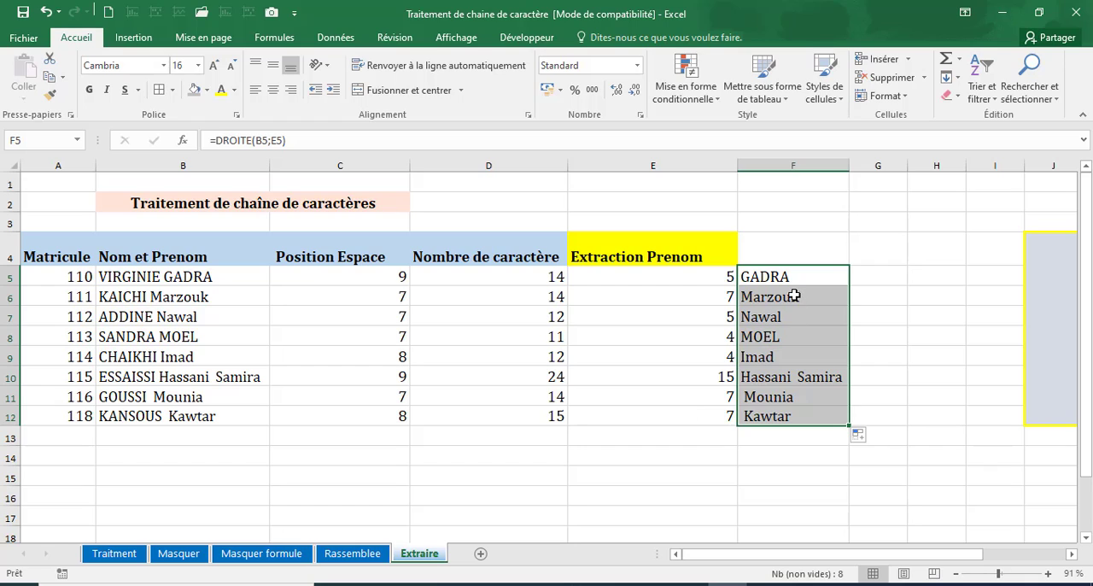
Review how the DROITE formula in F5 builds on the formulas in C5, D5 and E5.
click(356, 280)
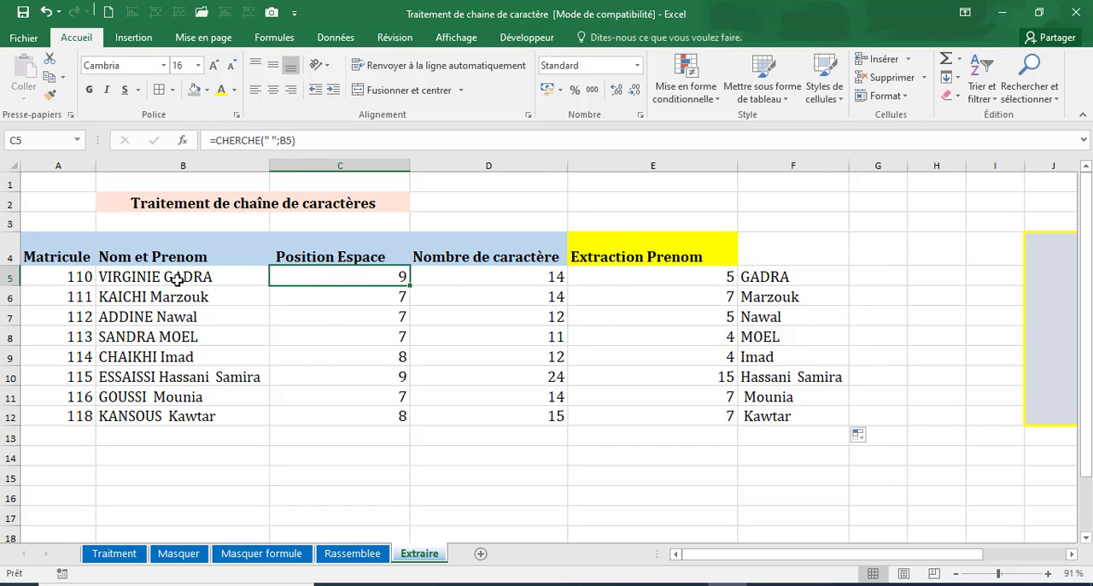
click(460, 276)
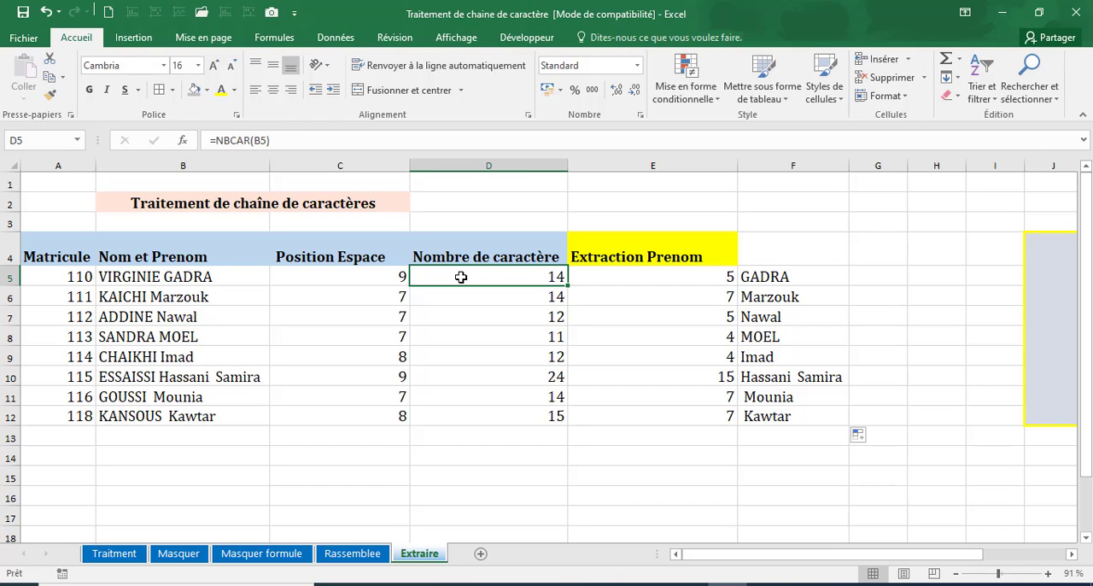
click(173, 275)
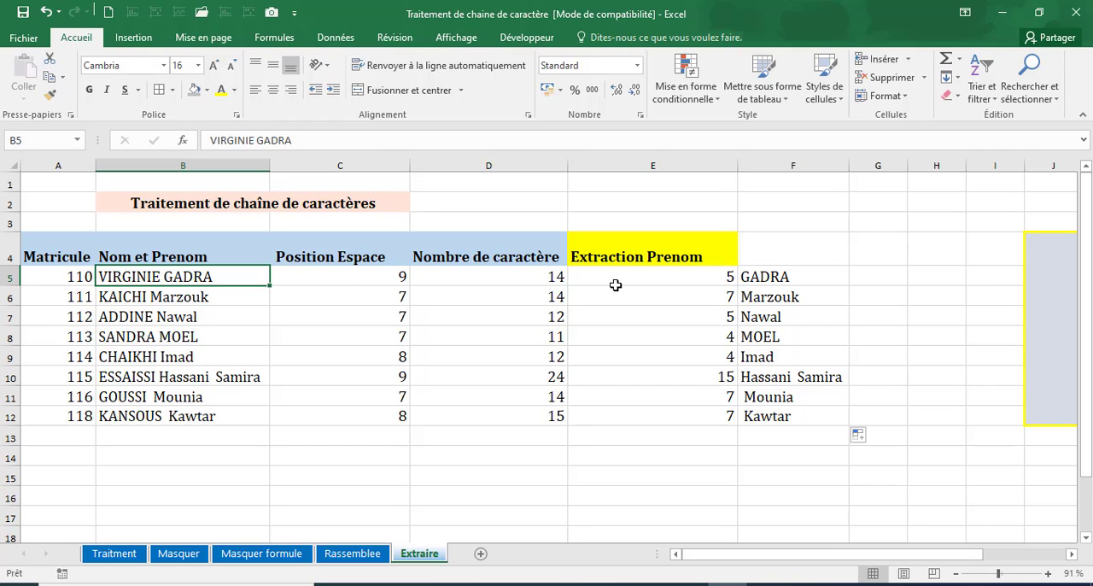
click(708, 278)
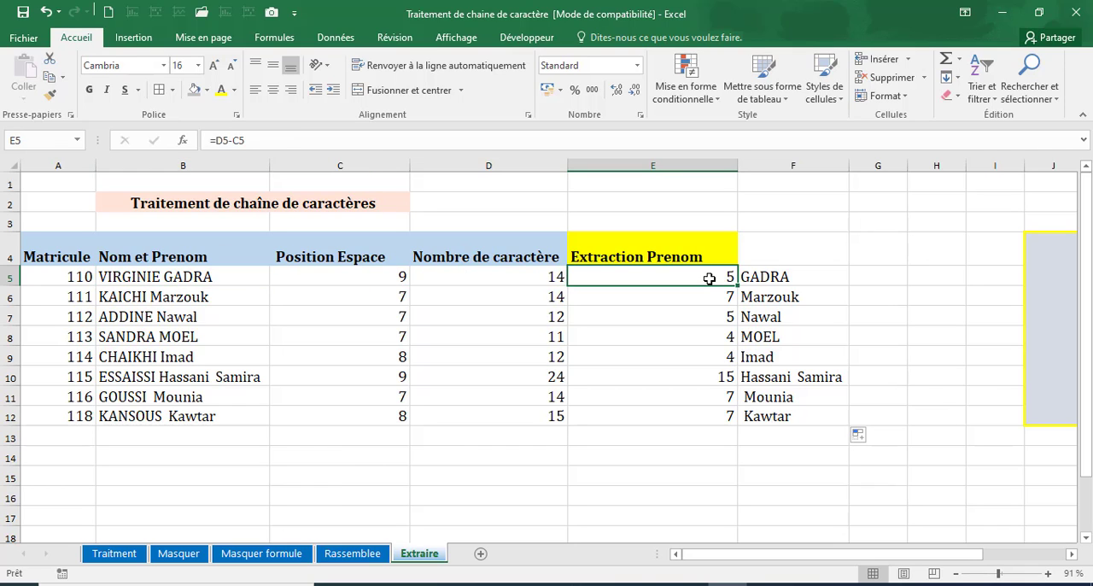
click(788, 277)
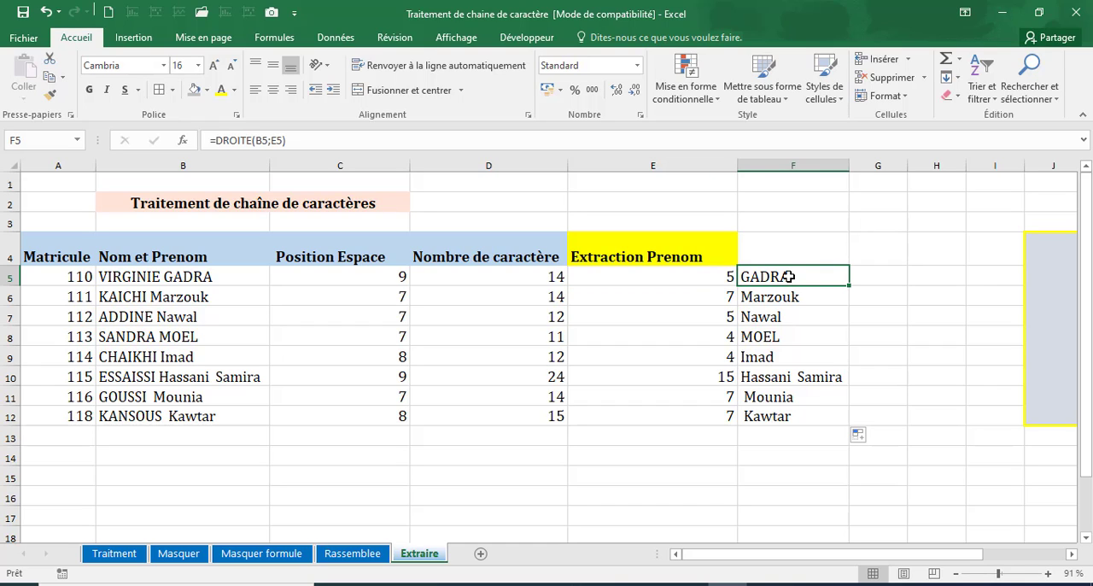
Label the column of first names extracted with DROITE by entering the header Droite in F4.
click(656, 275)
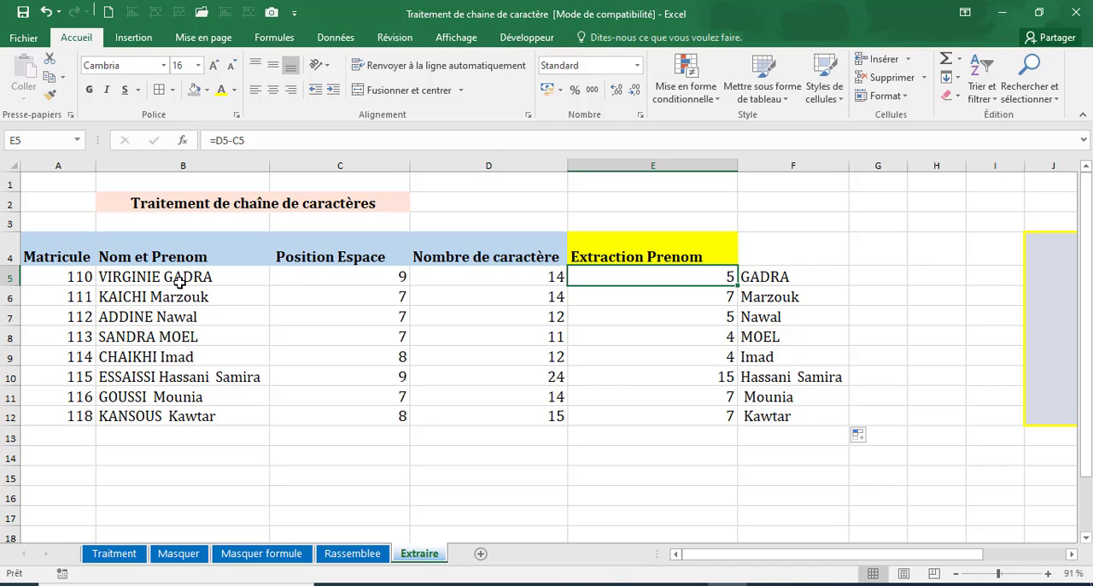
click(810, 276)
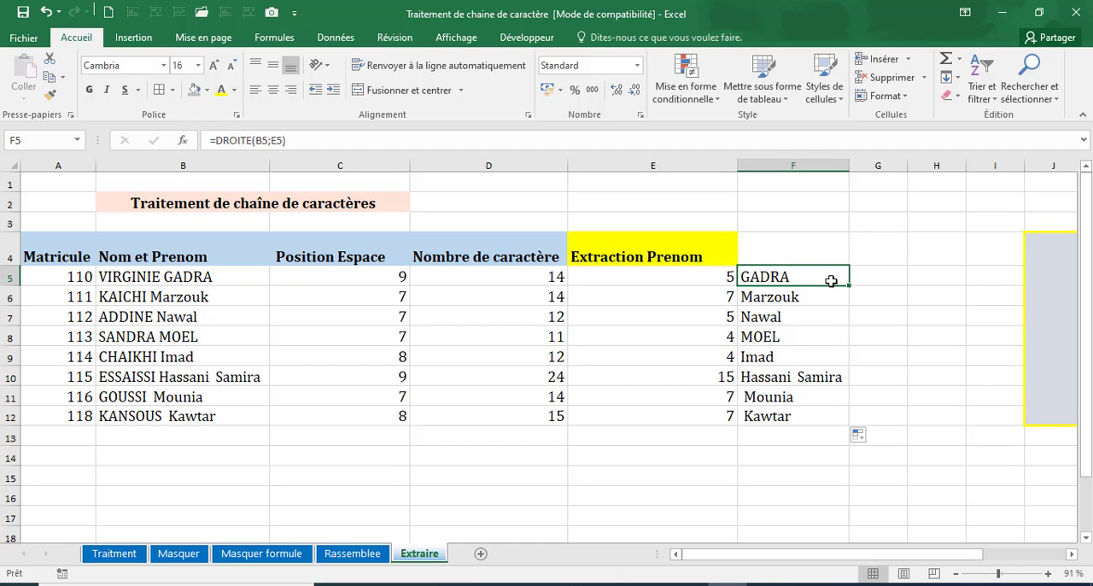
click(770, 248)
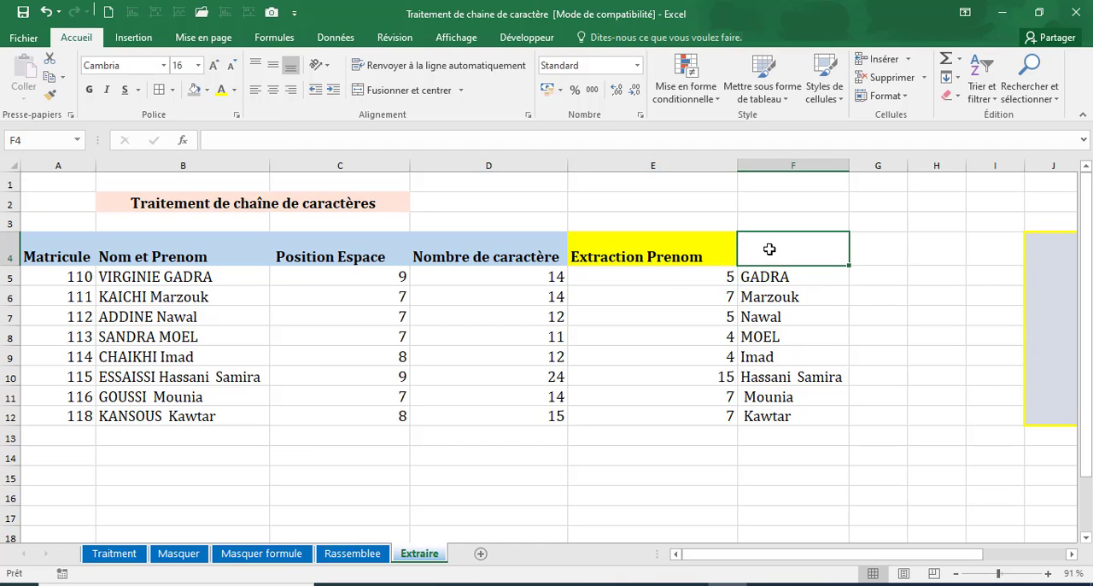
text(Doite)
key(BackSpace)
key(BackSpace)
key(BackSpace)
key(BackSpace)
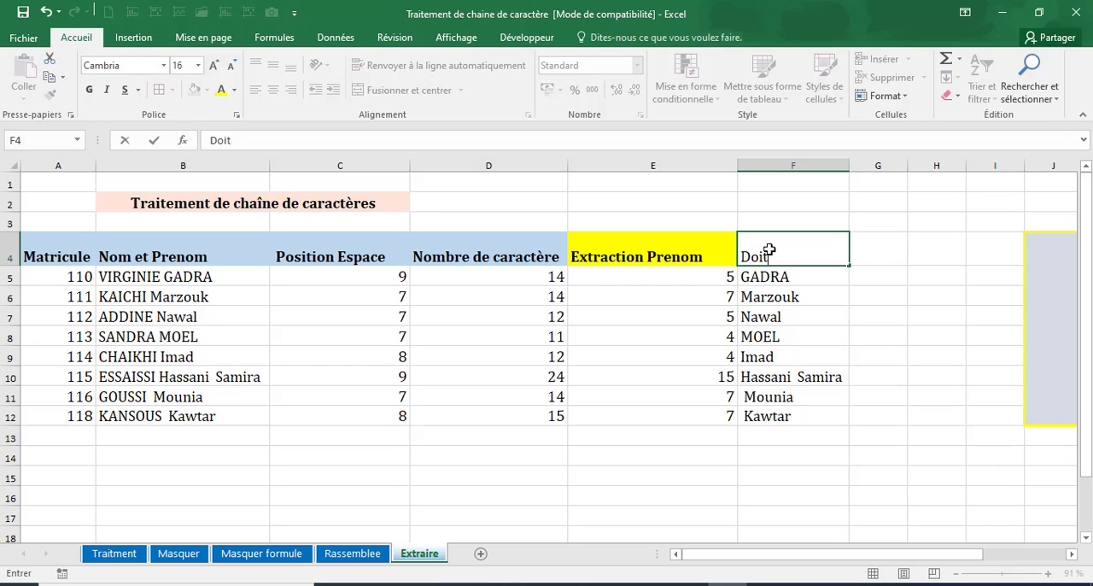
text(roite)
key(Return)
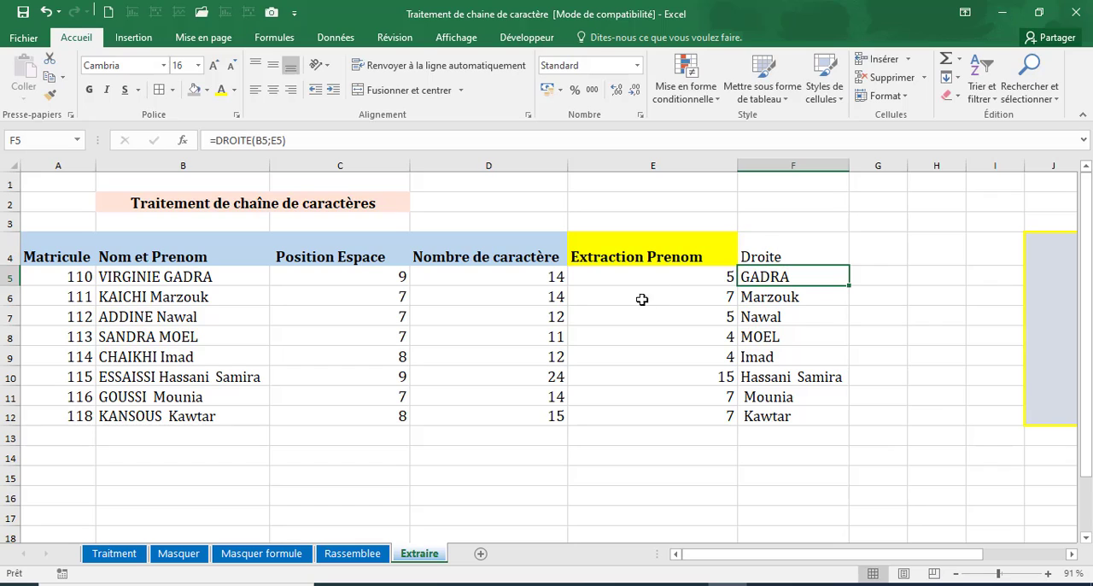
Examine the headers and row 5 formulas of the first-name length column and the Droite column.
click(661, 284)
click(679, 256)
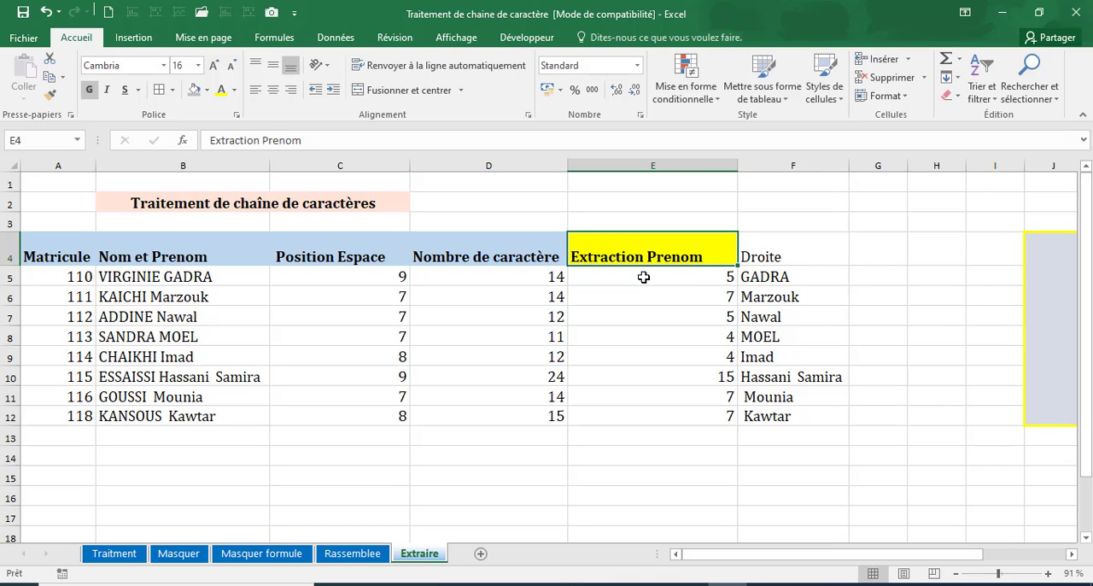
click(644, 276)
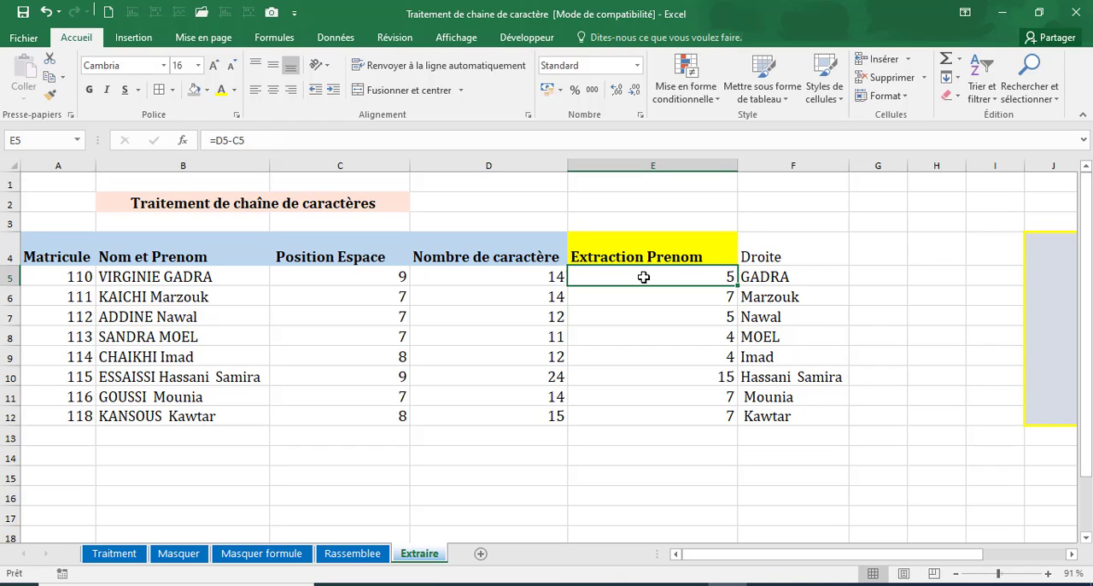
click(640, 256)
click(759, 255)
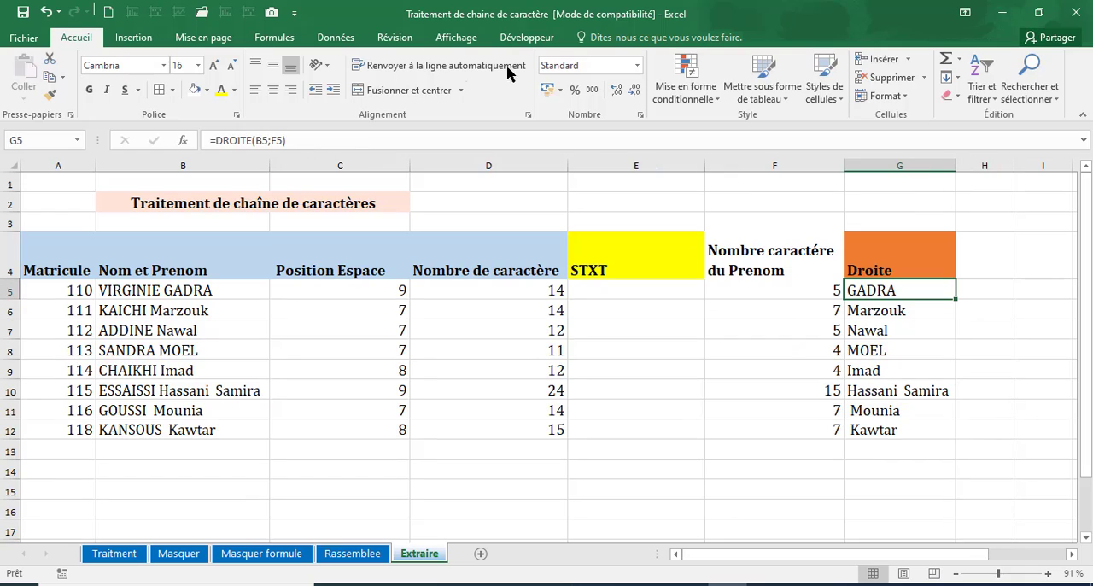
click(931, 268)
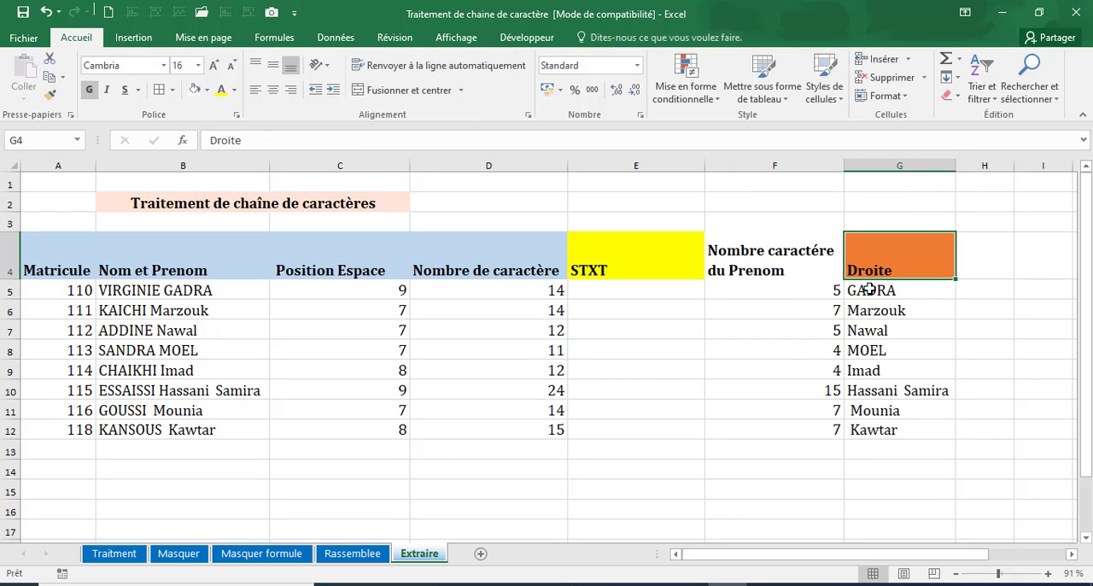
click(862, 288)
click(820, 288)
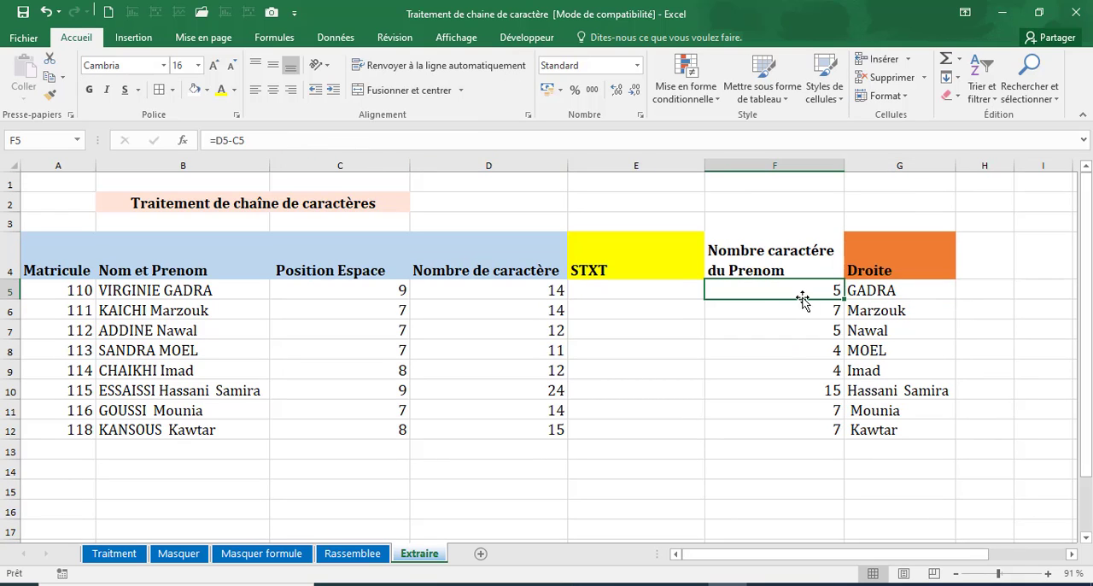
click(892, 291)
click(761, 289)
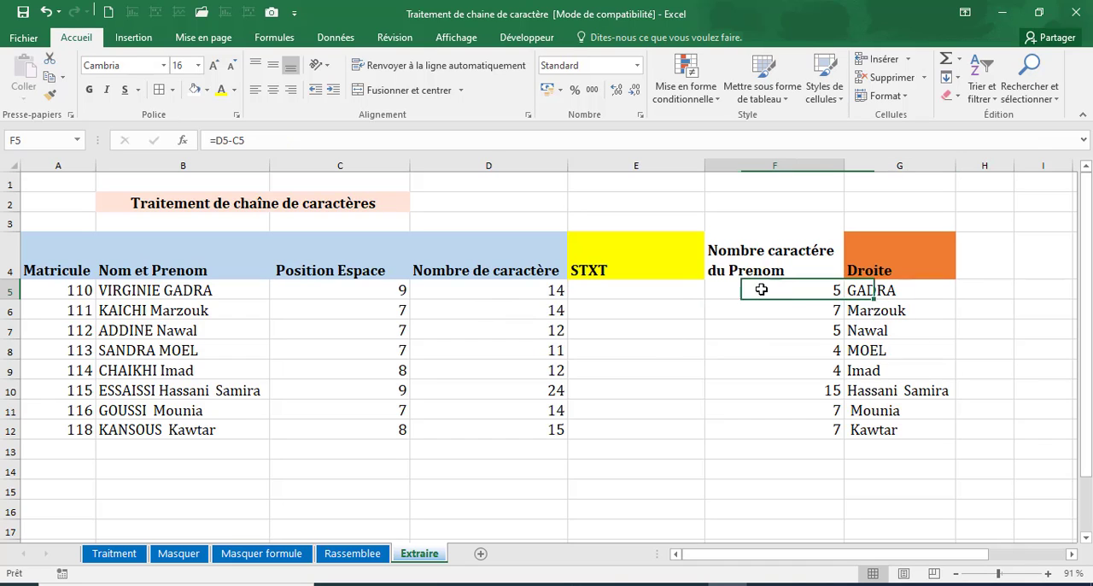
Extract the first names with =STXT(B5;C5+1;D5-C5) in E5 and fill the formula down to E12.
click(671, 294)
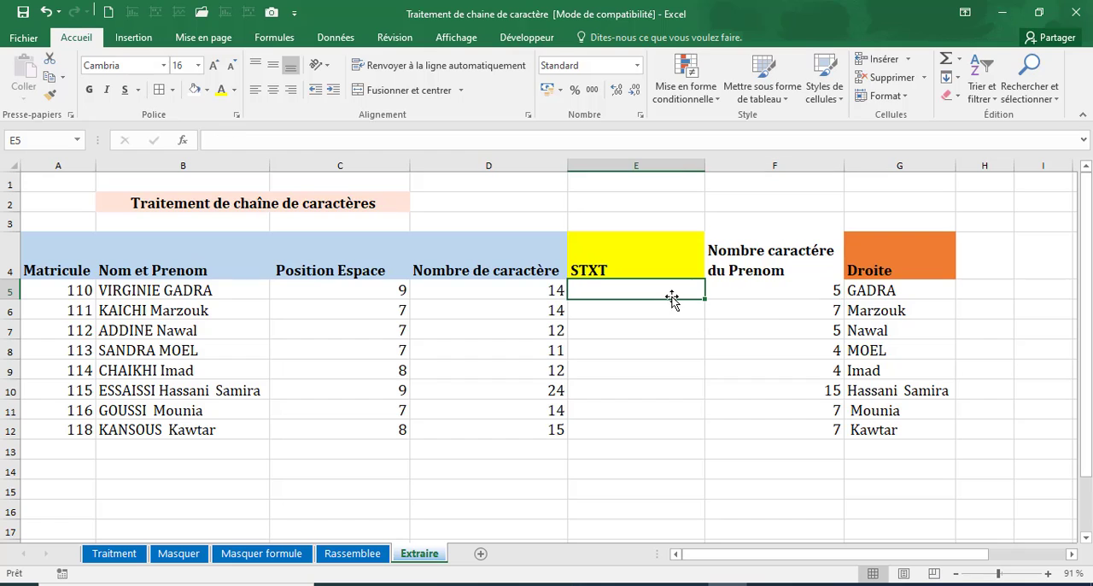
text(=)
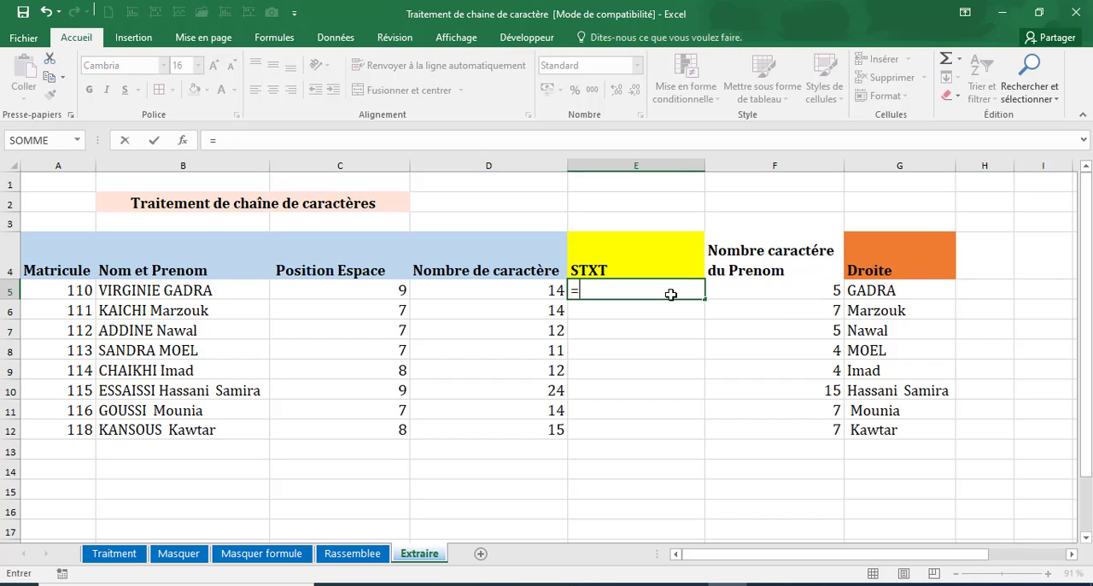
text(stxt)
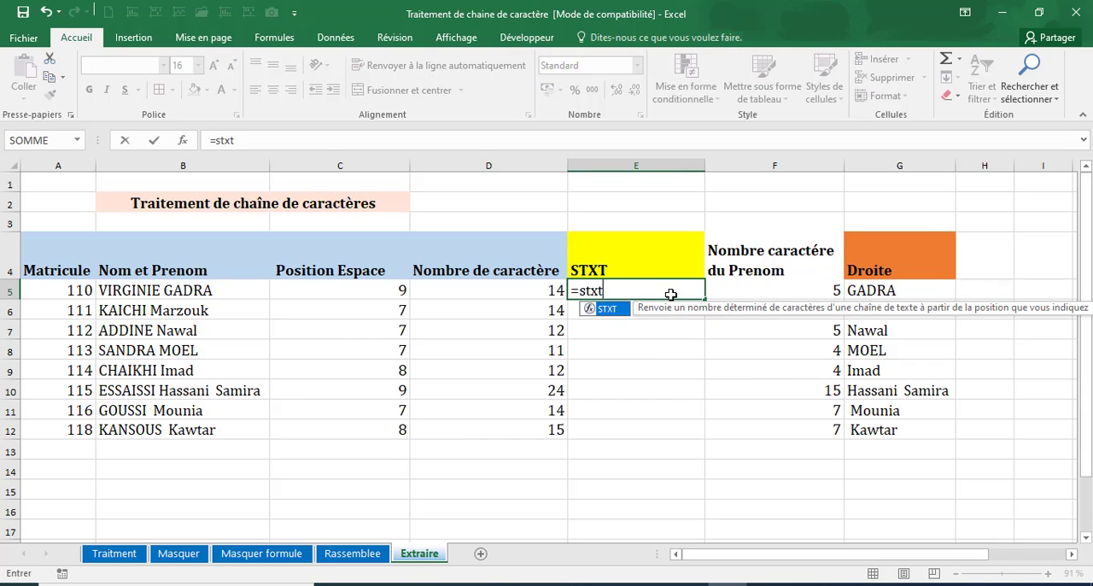
double_click(602, 309)
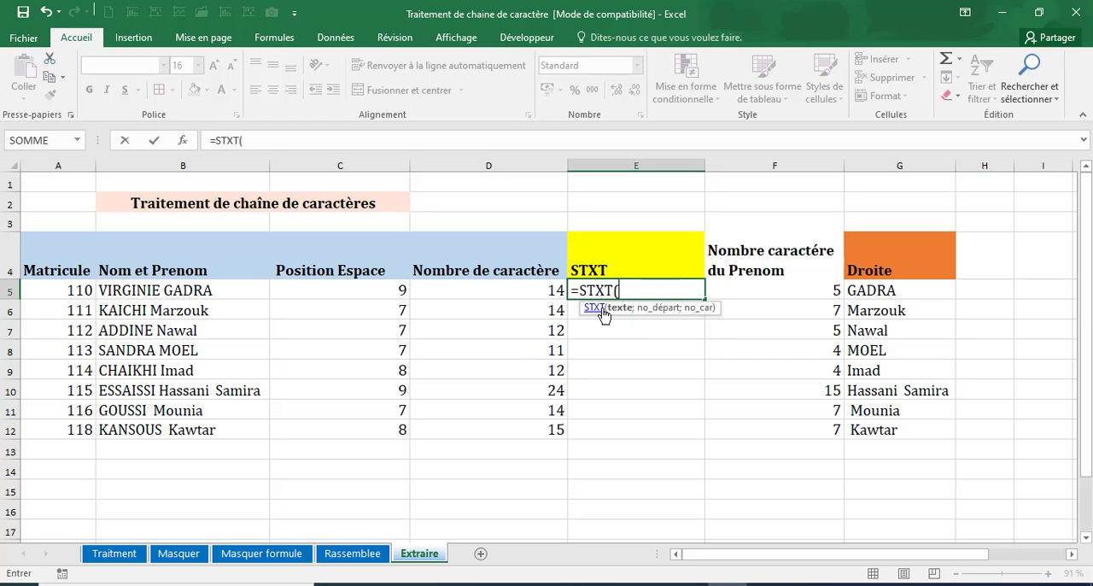
click(210, 291)
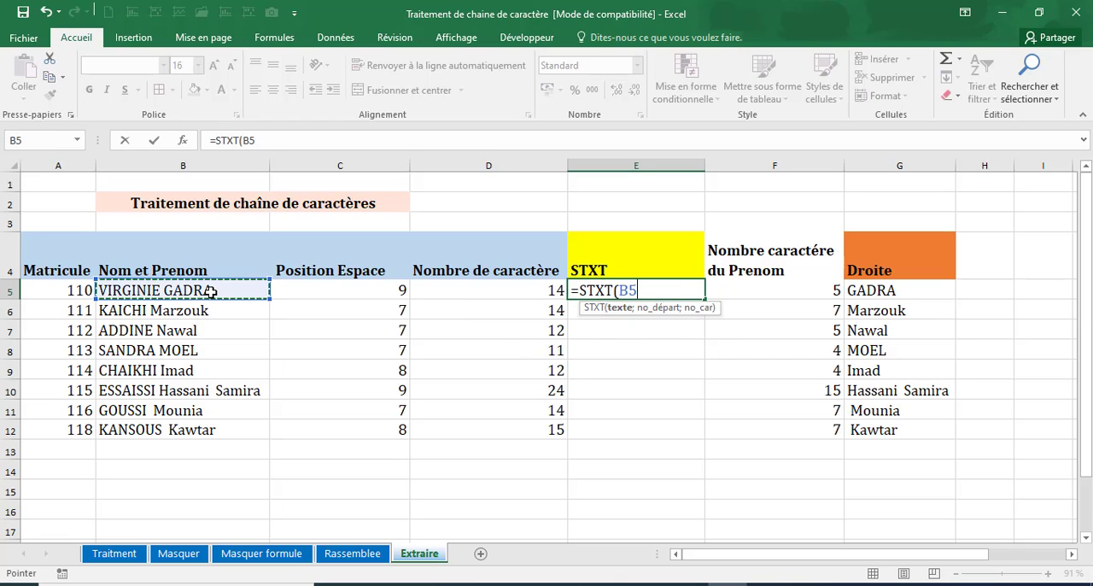
text(;)
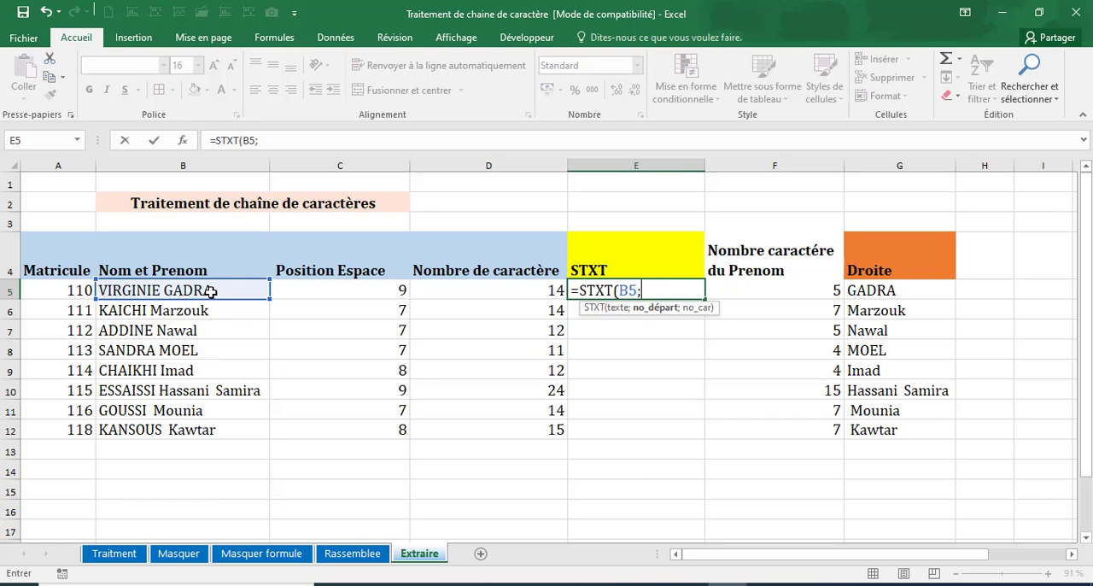
click(365, 291)
text(+1)
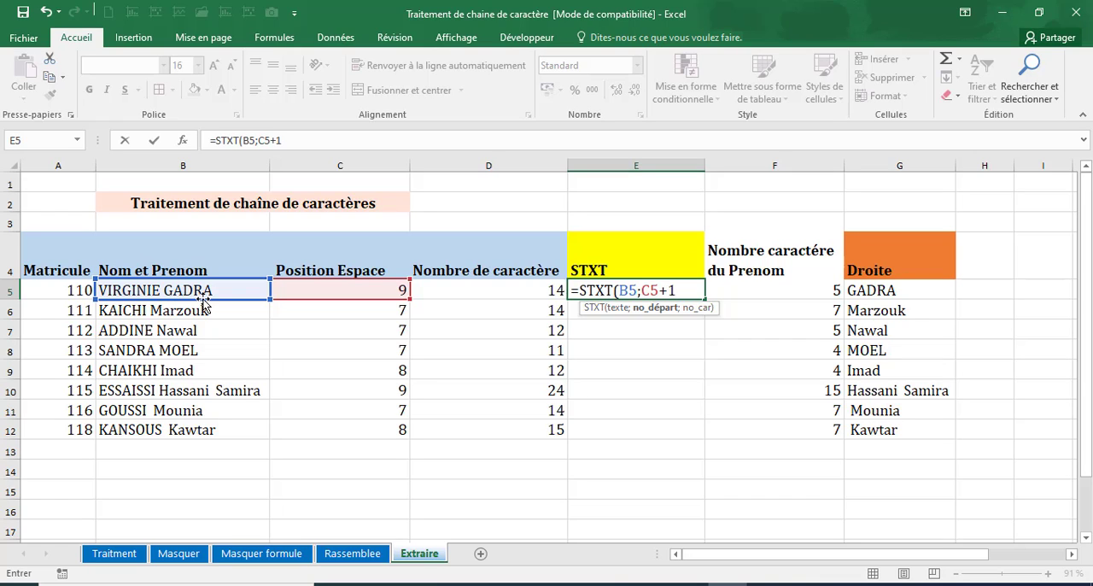
text(;)
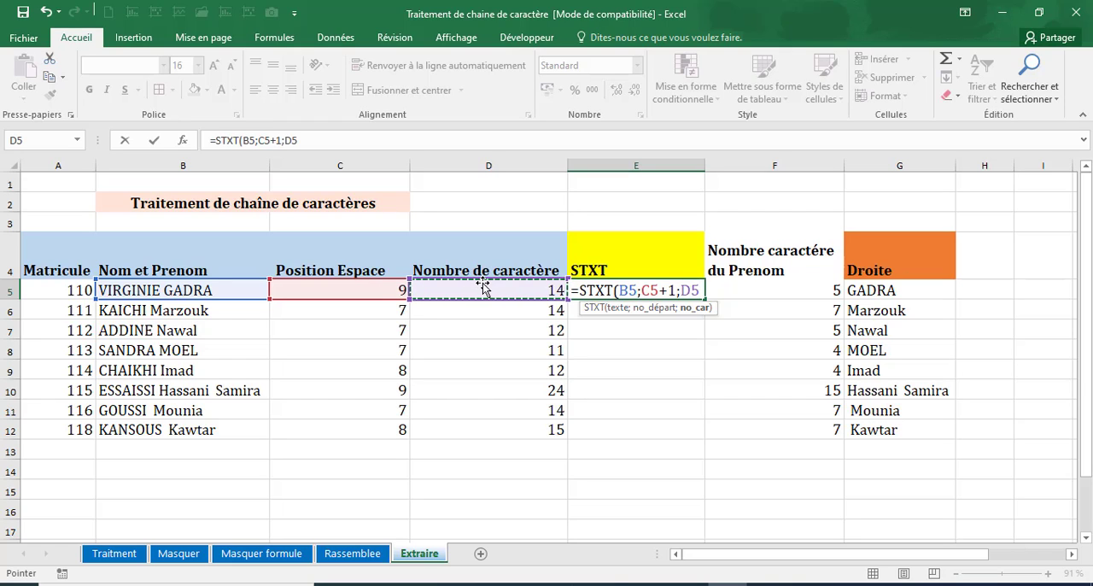
text(-)
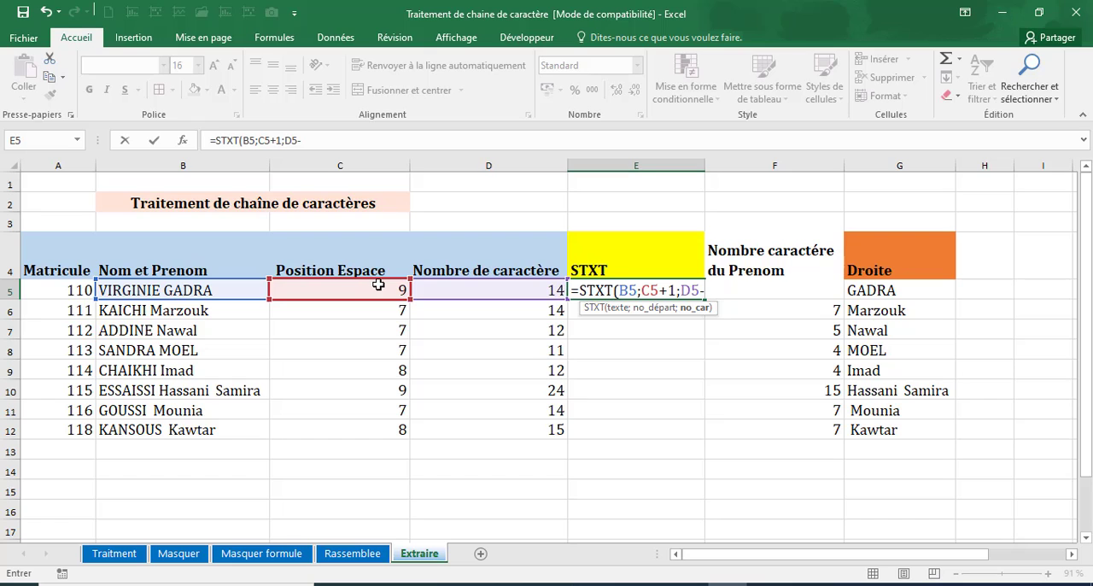
click(375, 288)
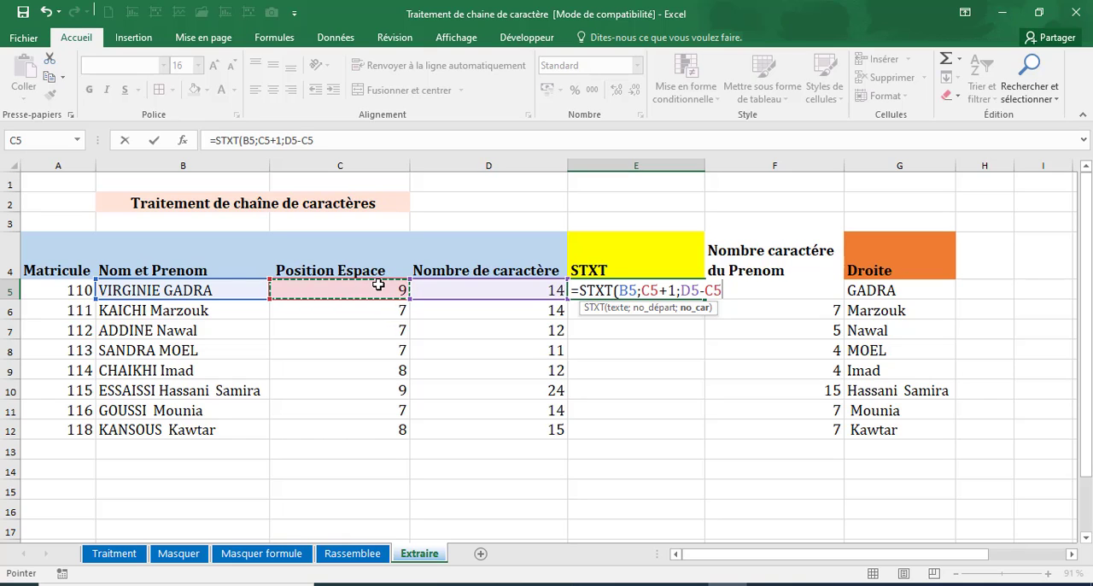
key(Return)
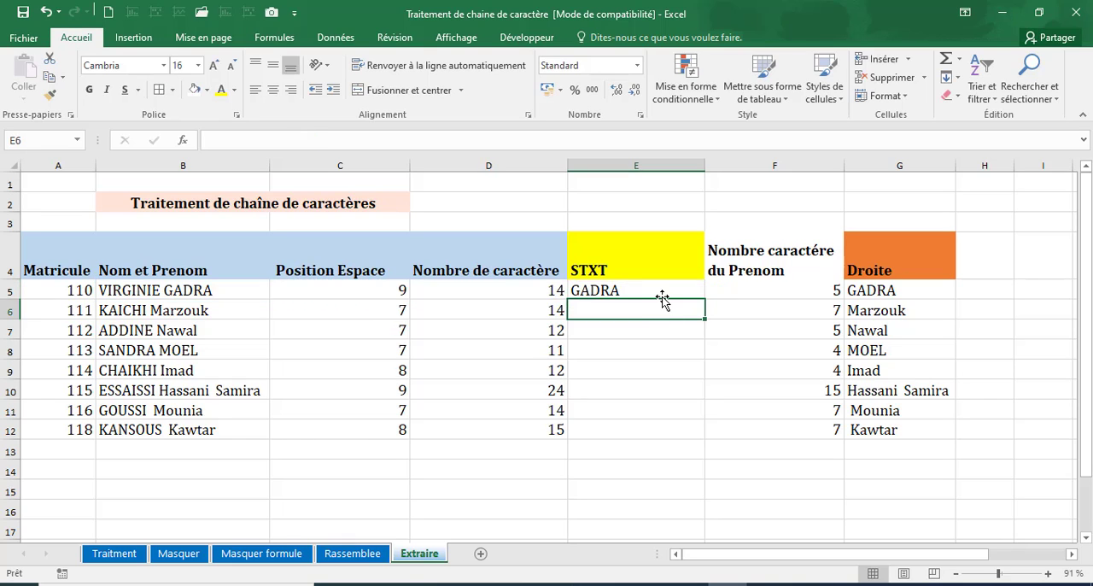
click(662, 291)
double_click(704, 298)
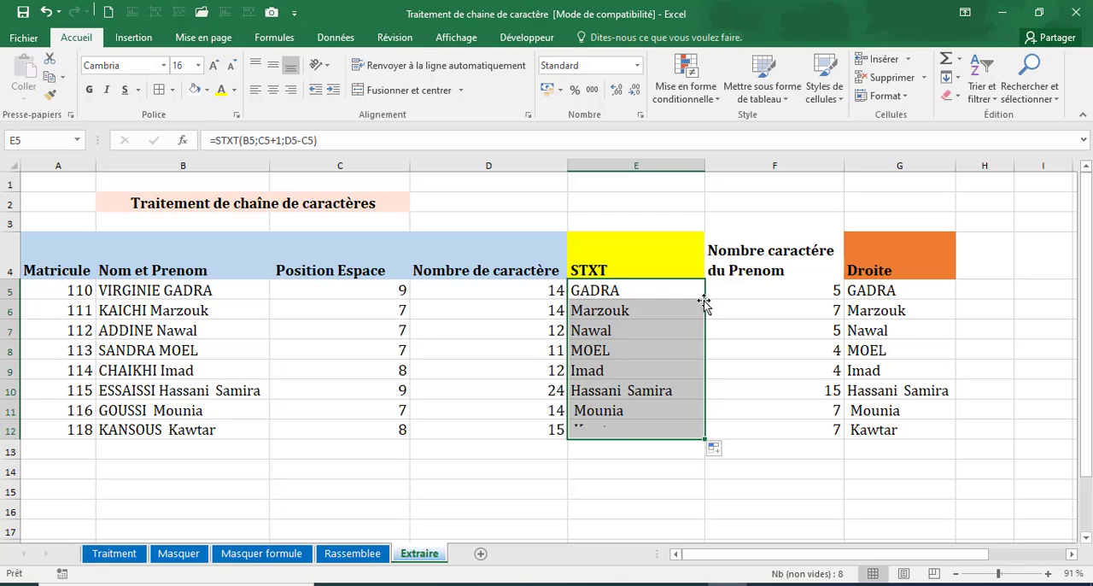
Insert an empty column before the Nombre caractére du Prenom column and remove the yellow fill from its header cell F4.
click(750, 162)
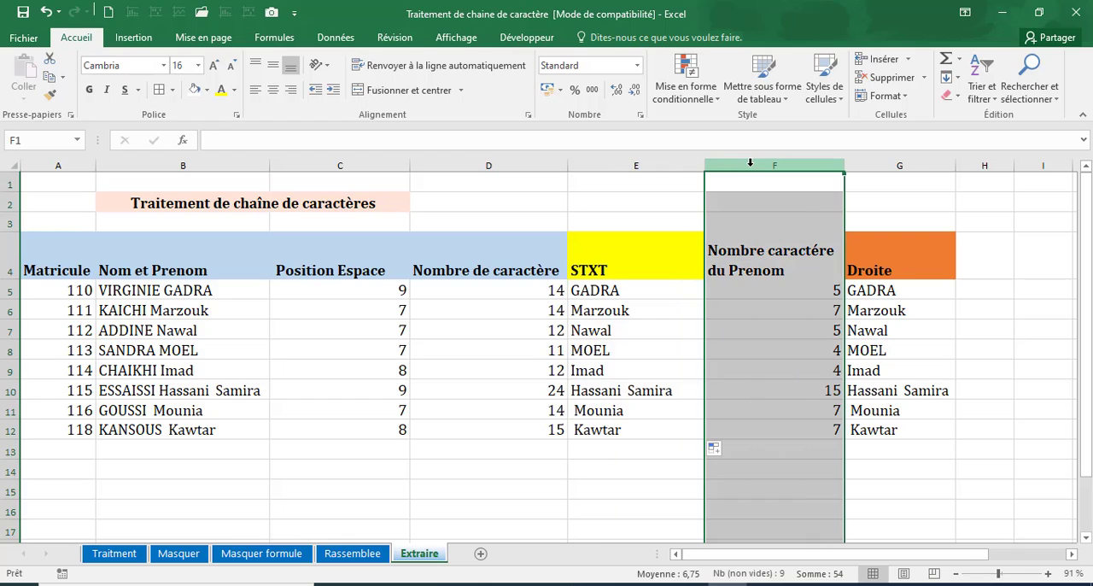
key(ctrl+plus)
click(762, 259)
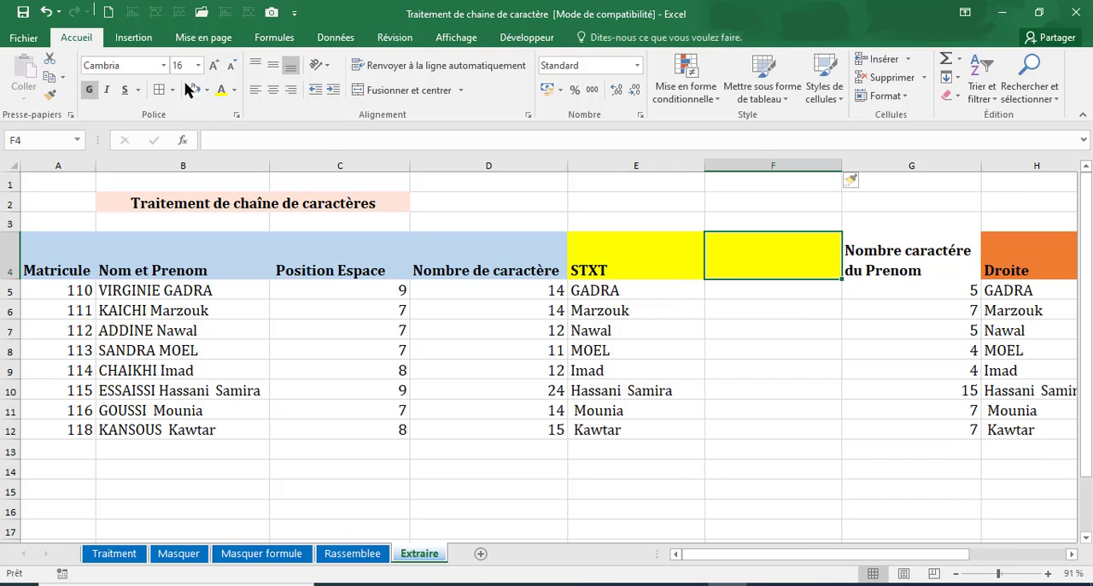
click(194, 90)
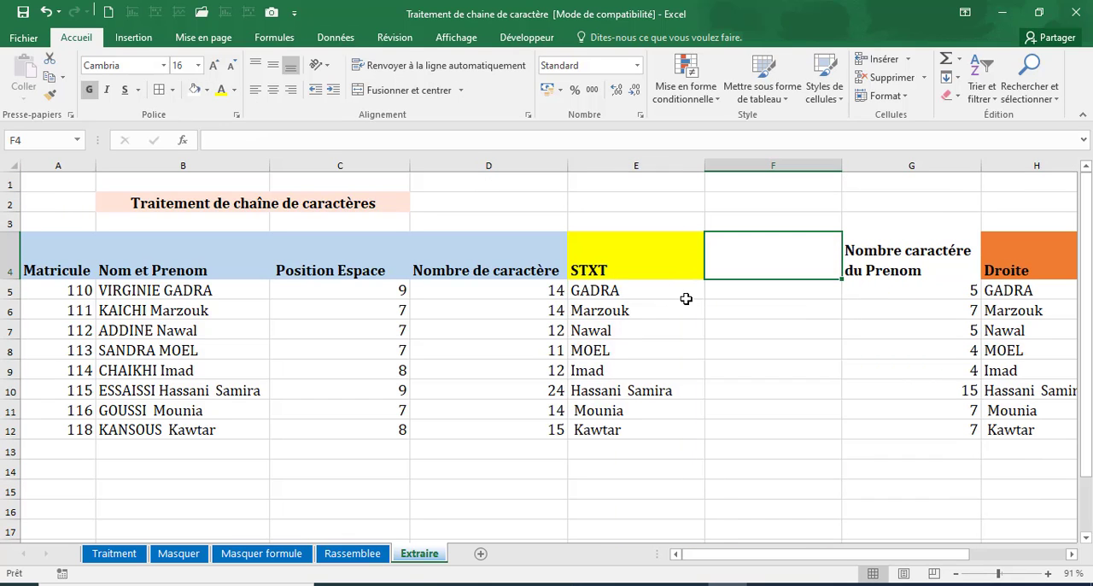
Start a nested STXT formula in F5 with the full name in B5 as its text argument.
click(739, 289)
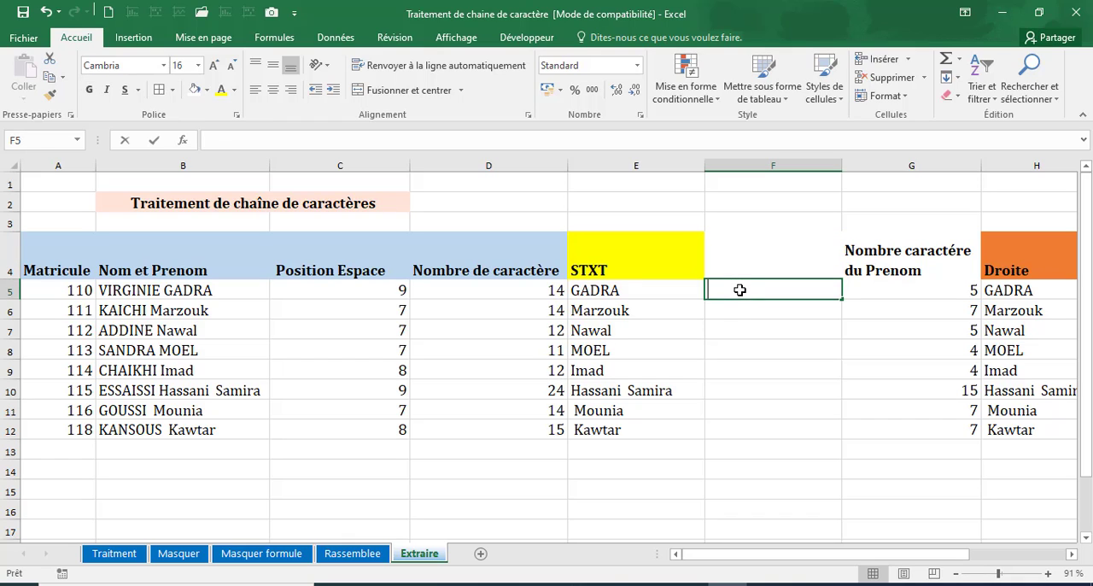
text(=)
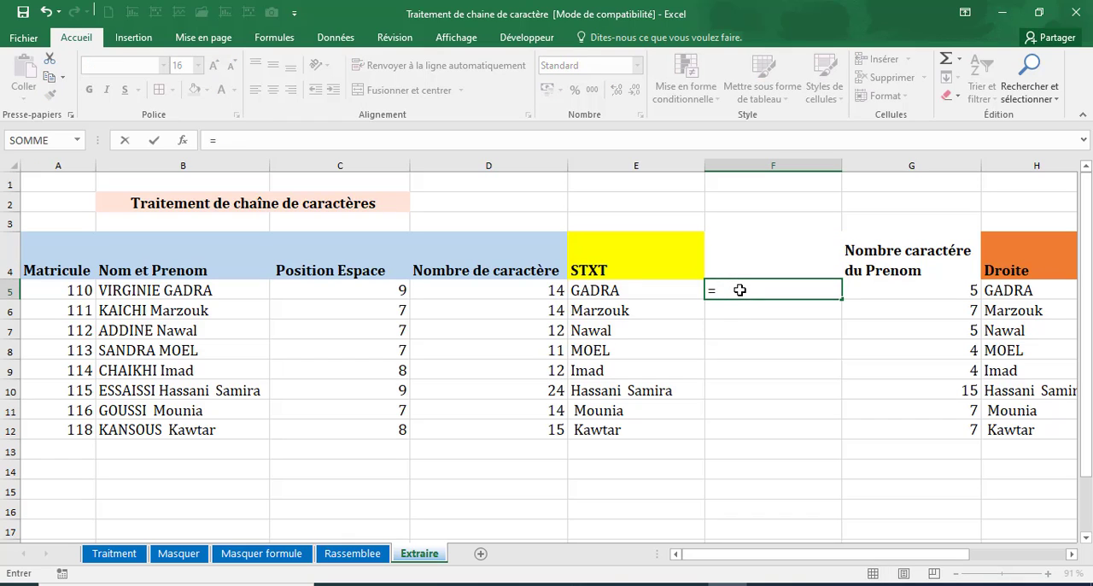
text(xs)
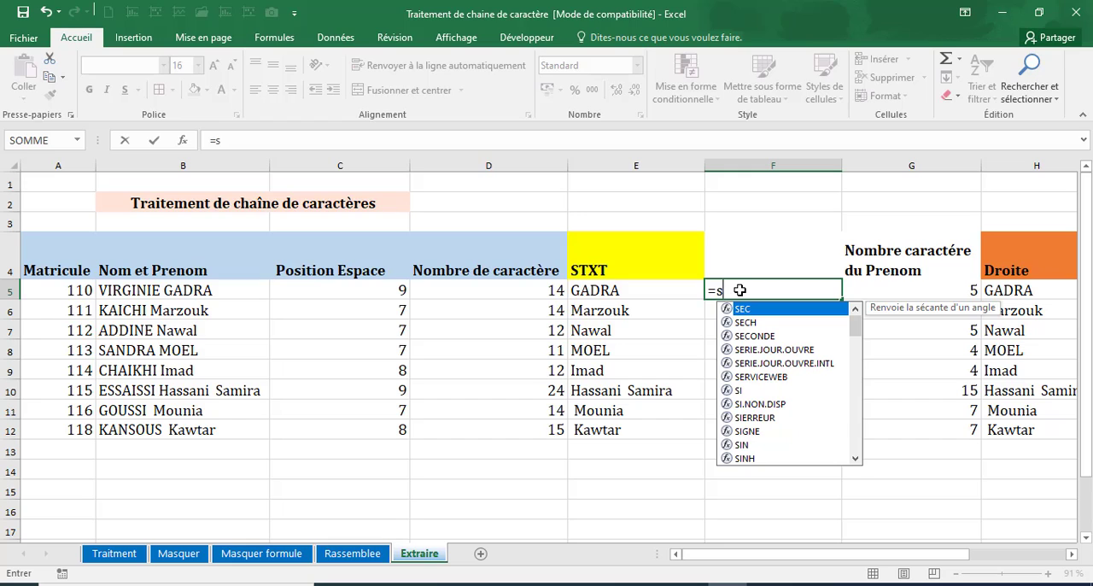
text(txt)
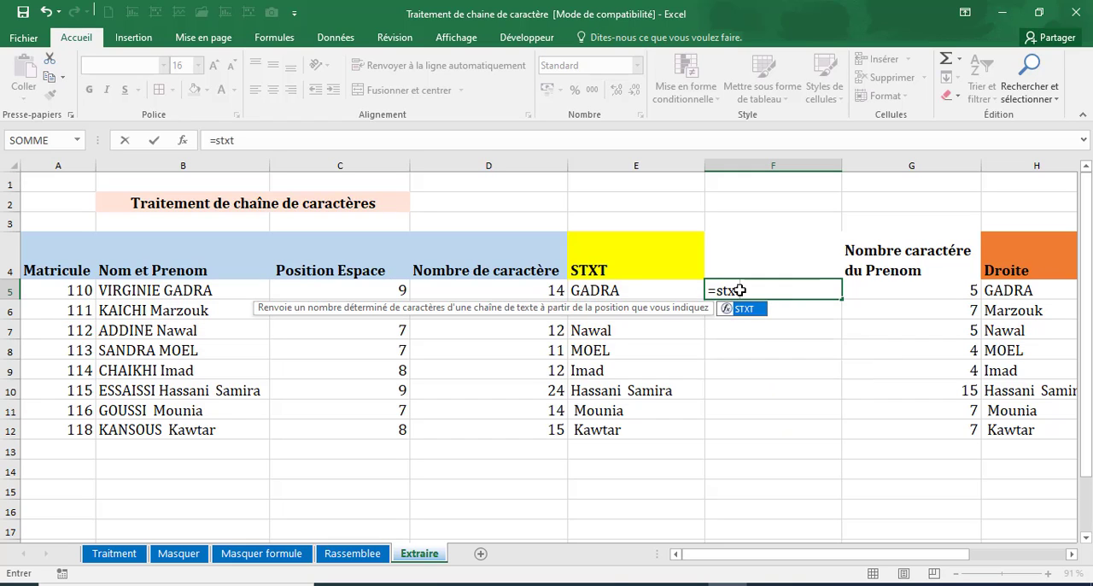
double_click(740, 309)
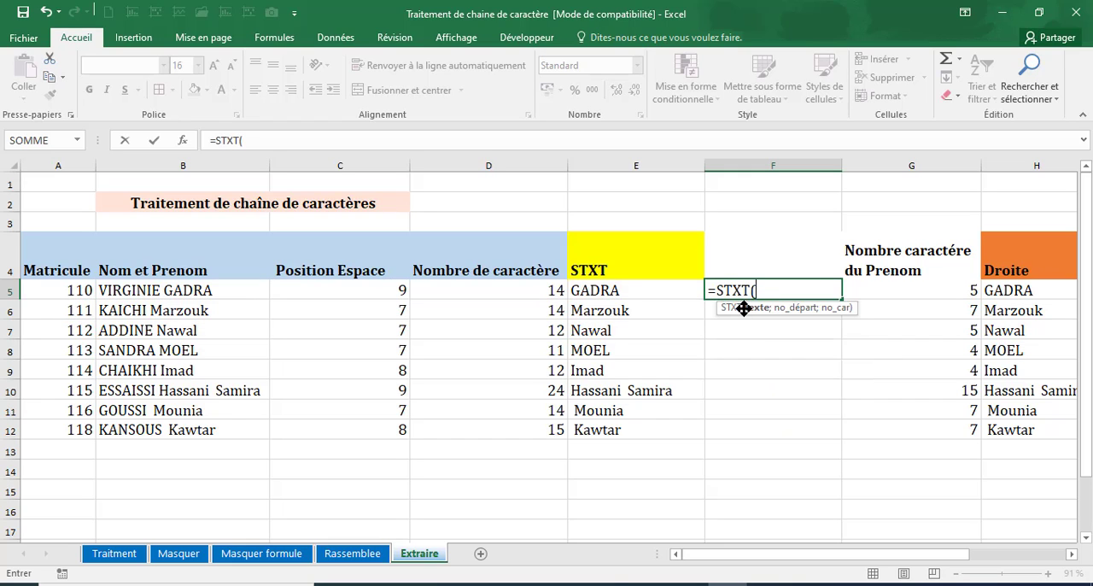
click(164, 290)
text(;)
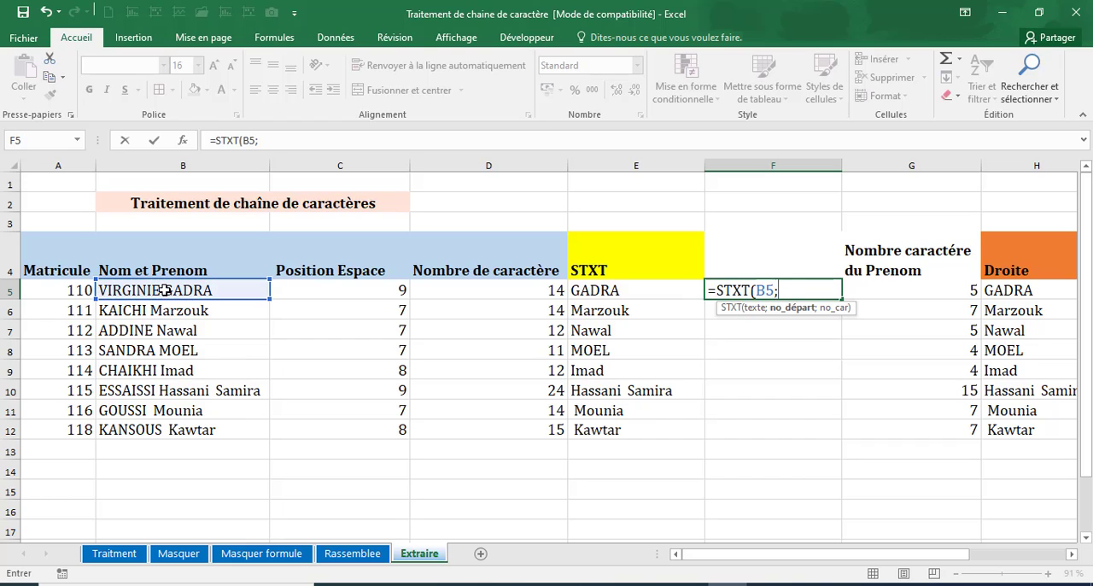
text(cher)
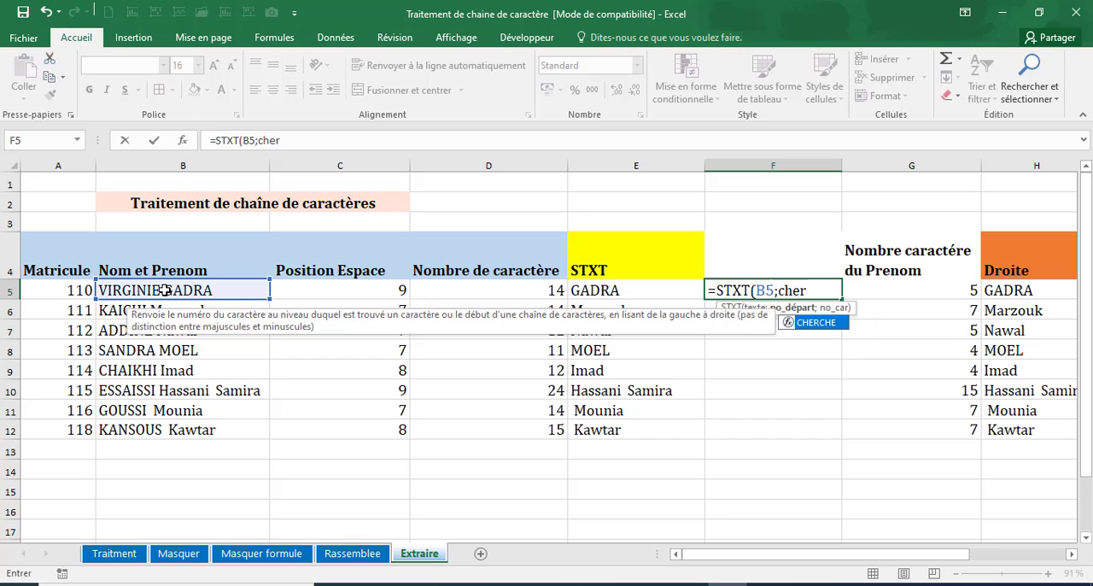
Nest CHERCHE(" ";B5) as the start position argument of the STXT formula in F5.
double_click(818, 322)
text(" ")
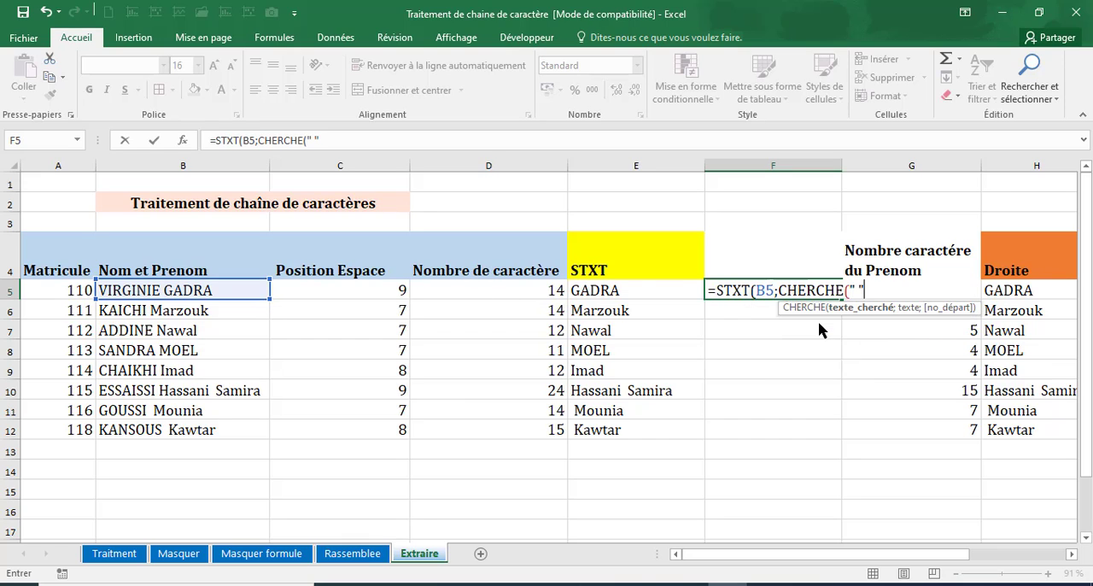
text(;)
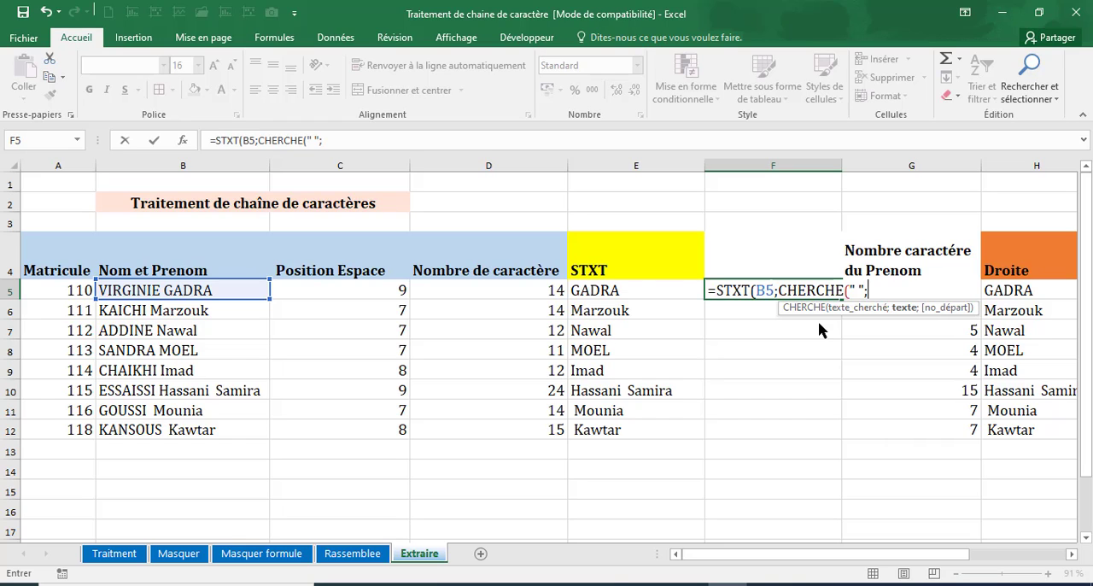
click(192, 290)
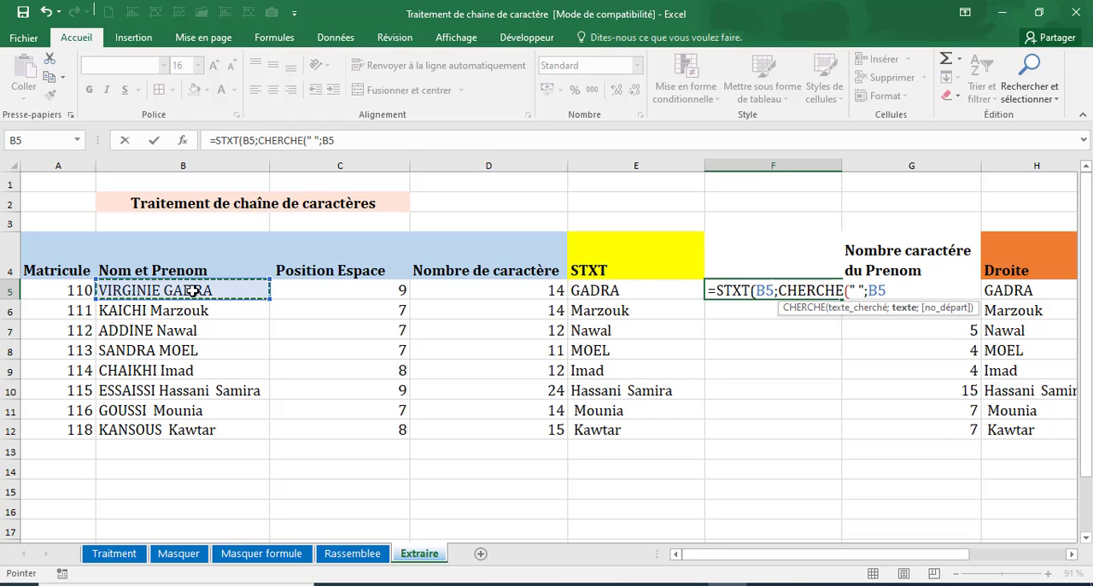
text(;)
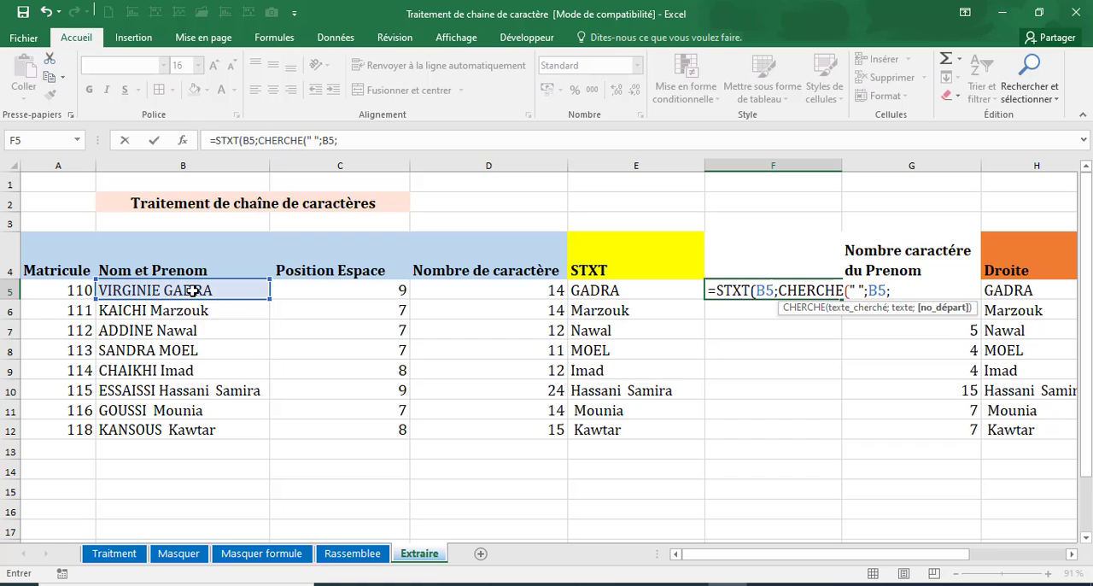
key(BackSpace)
text())
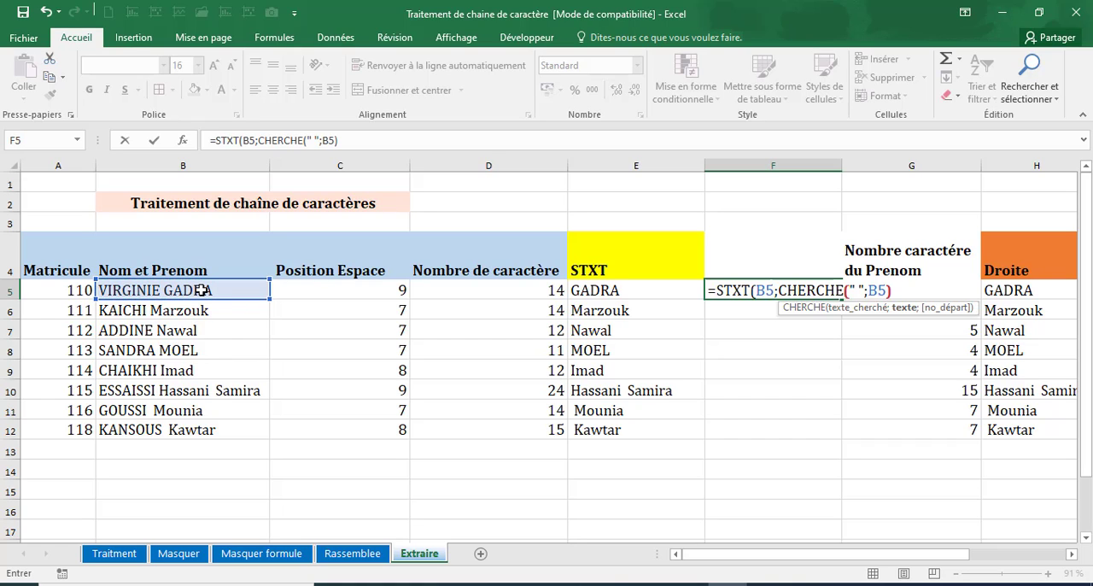
text(;)
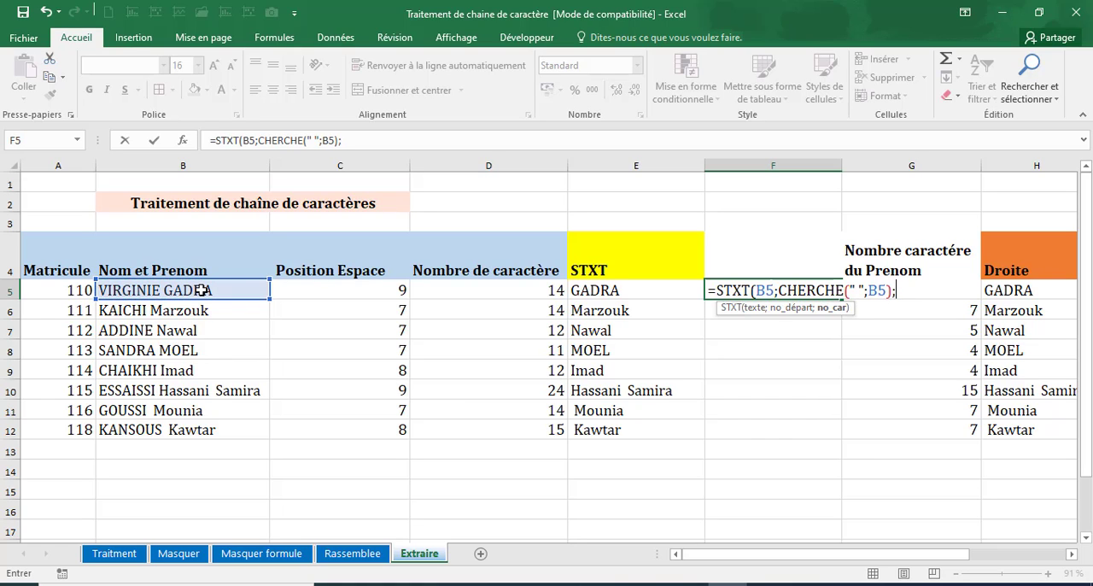
text(n)
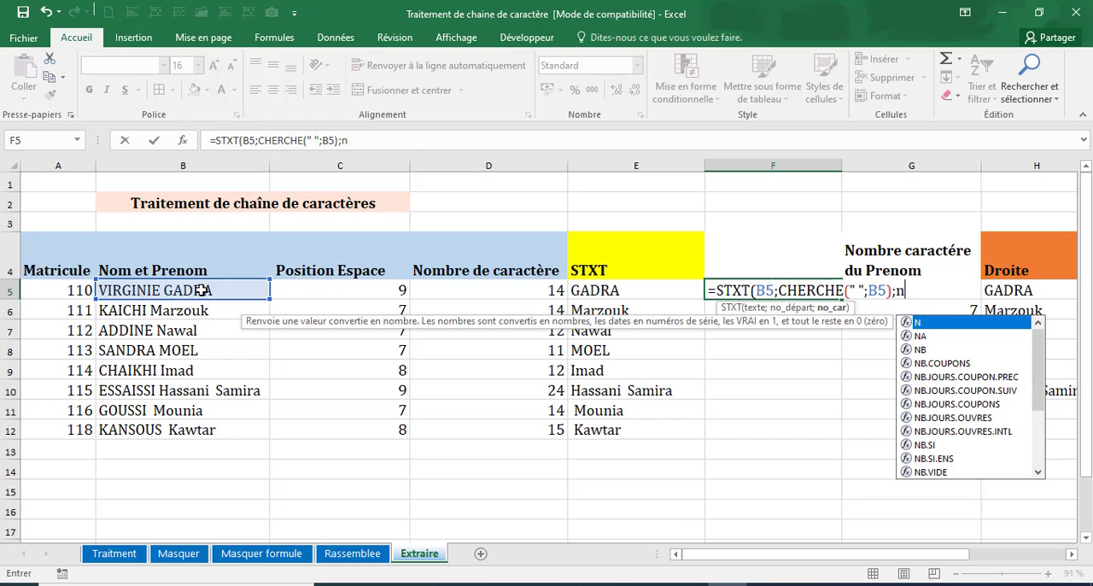
text(b)
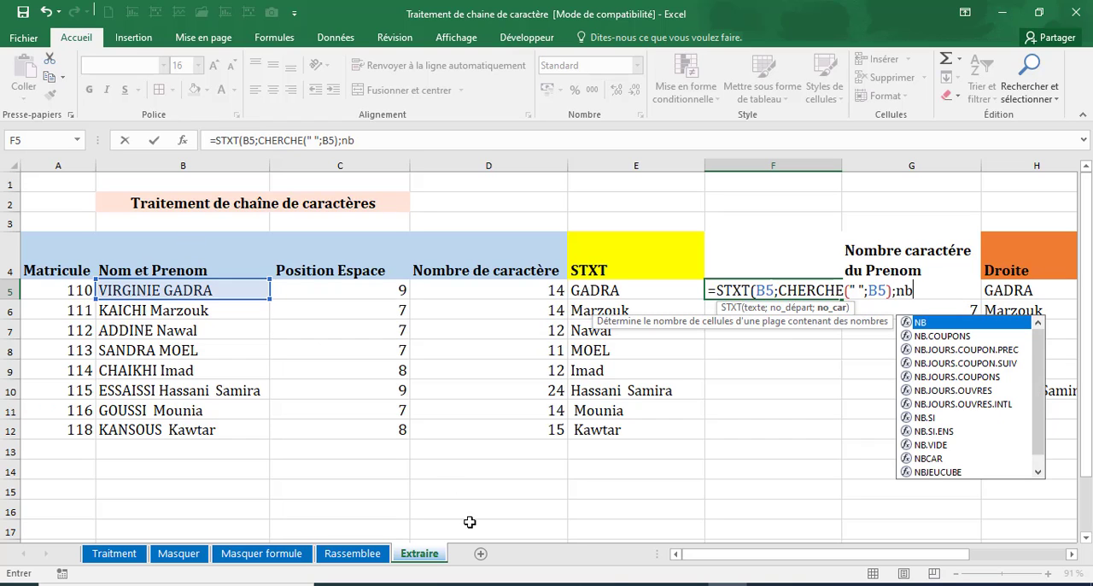
Begin the character count argument in F5 with NBCAR(B5)- and add +1 to the CHERCHE start position.
double_click(922, 461)
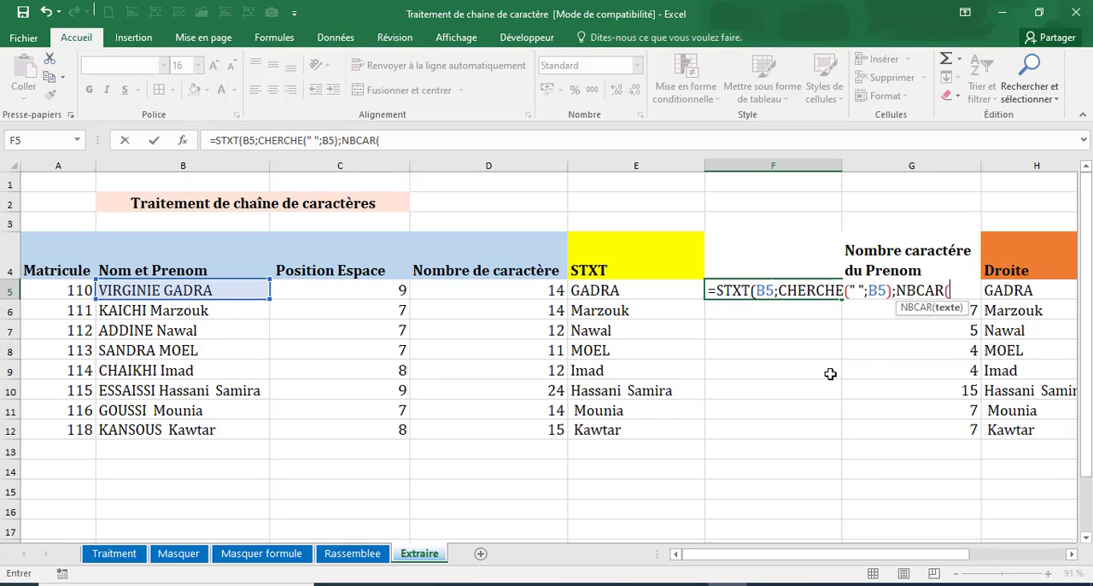
click(232, 289)
text()-)
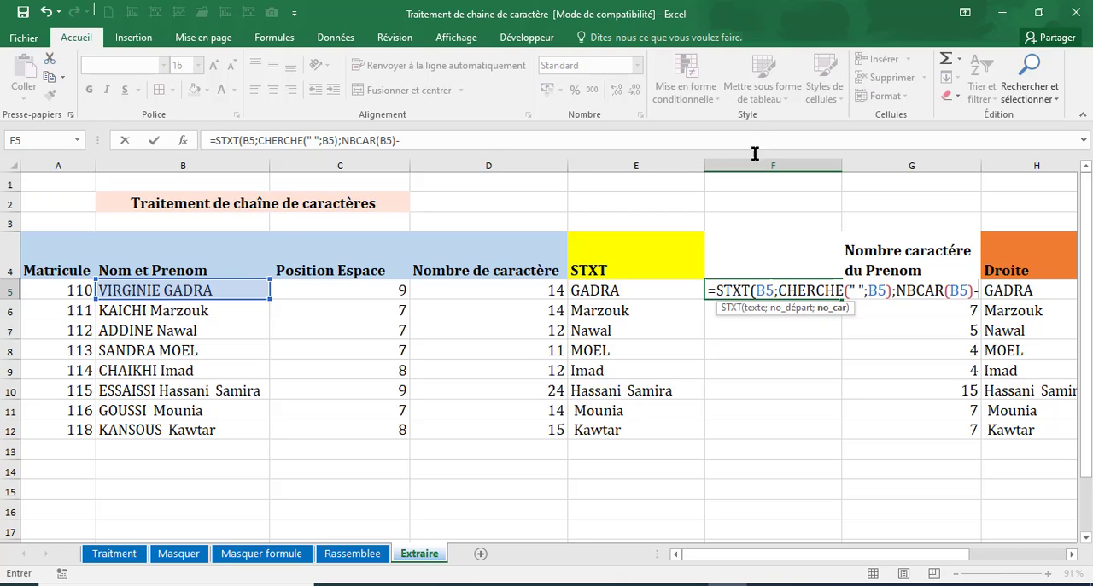
click(892, 290)
text(+1)
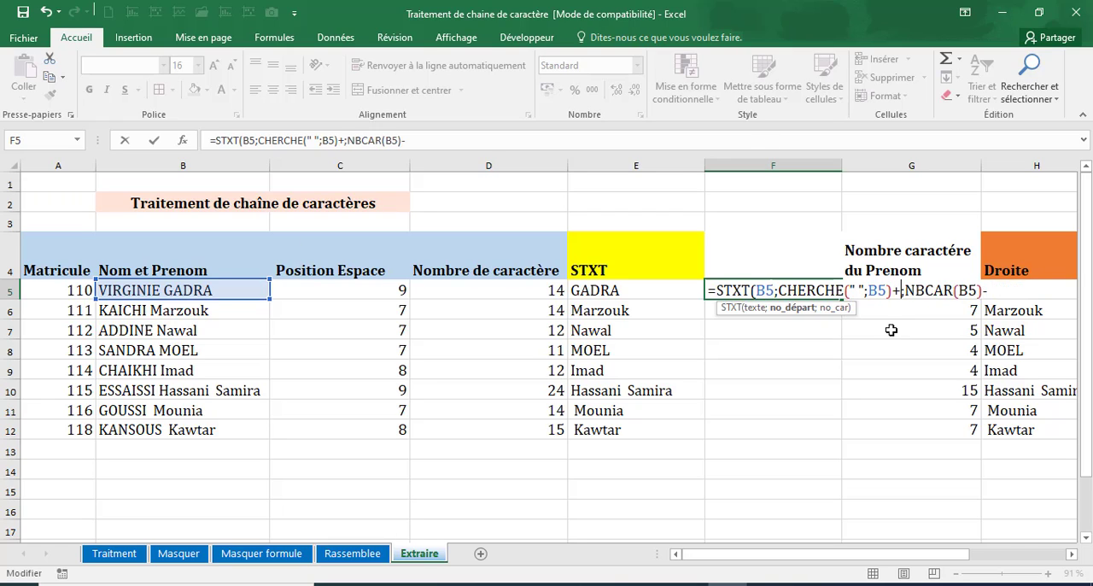
Complete the F5 formula by subtracting CHERCHE(" ";B5) from NBCAR(B5), and fill it down to F12.
click(1016, 289)
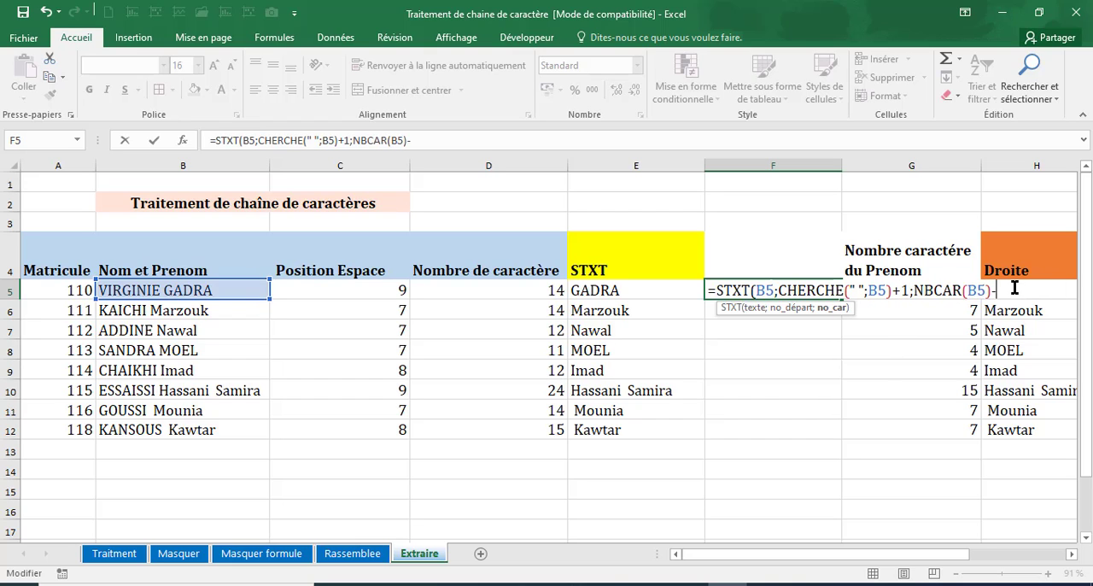
text(cher)
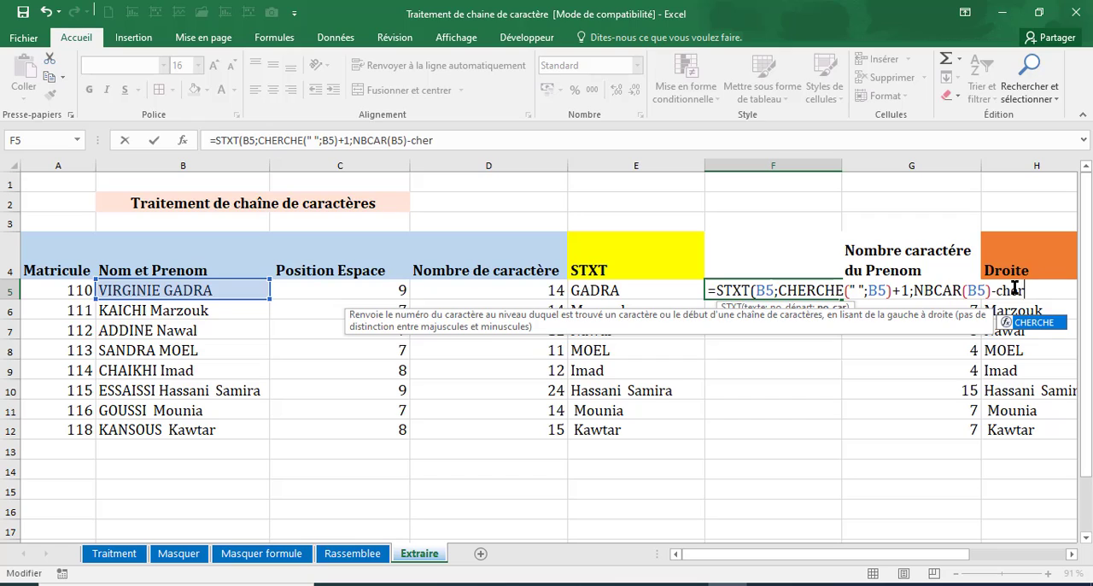
double_click(1032, 323)
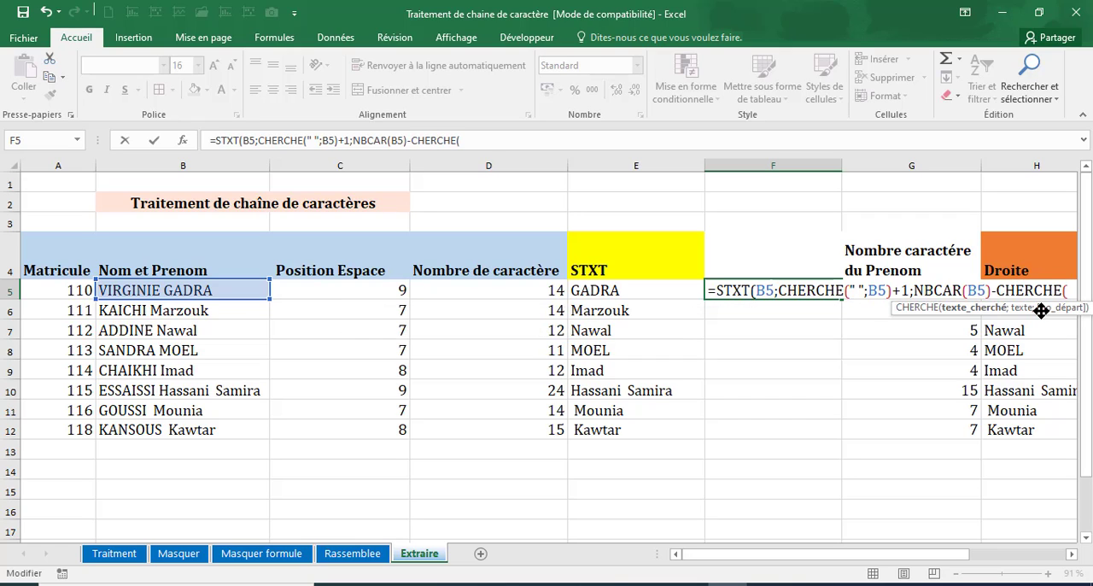
text(" ";)
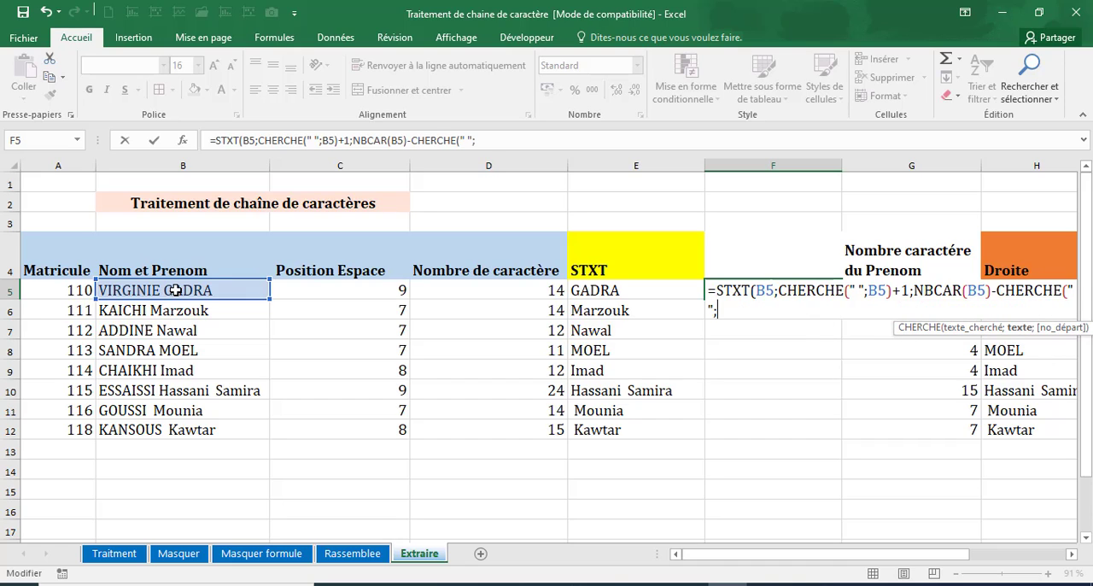
click(171, 292)
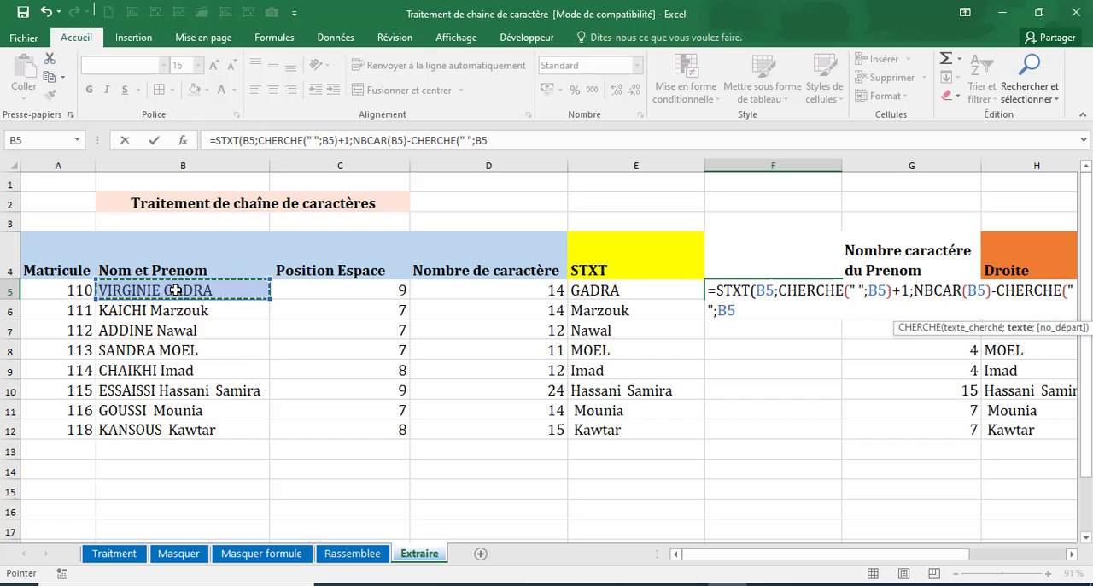
text())
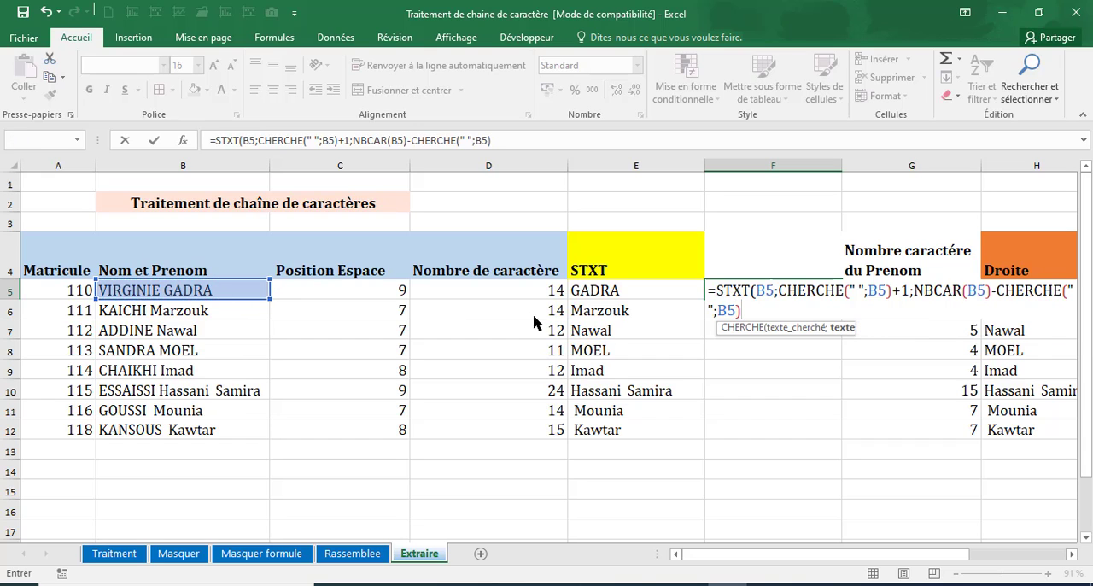
key(Return)
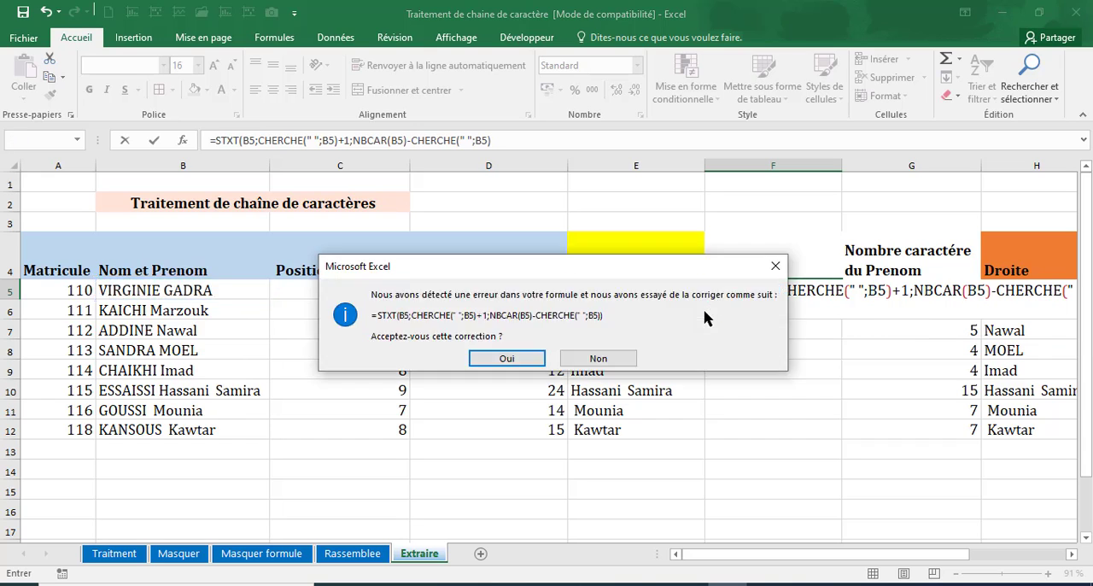
key(Return)
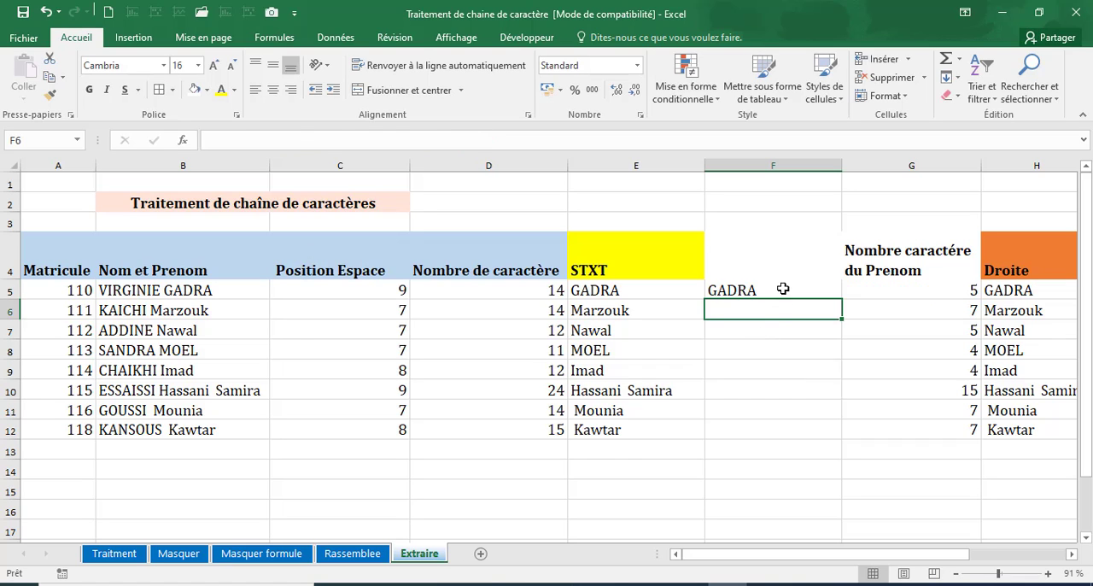
click(785, 291)
double_click(841, 296)
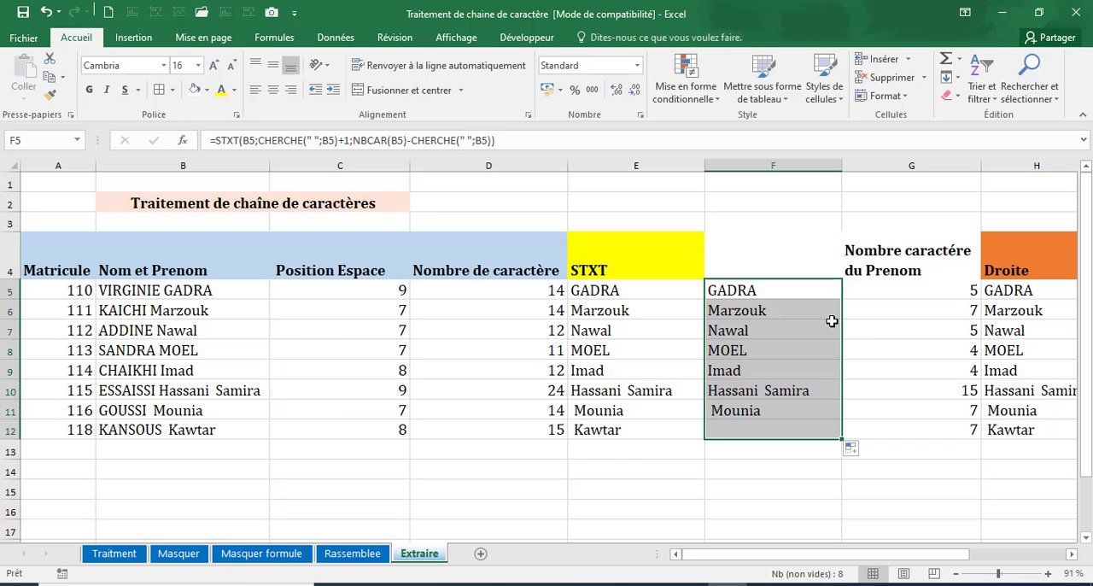
Examine each argument of the nested formula in F5 and compare it with the STXT formula in E5.
click(785, 290)
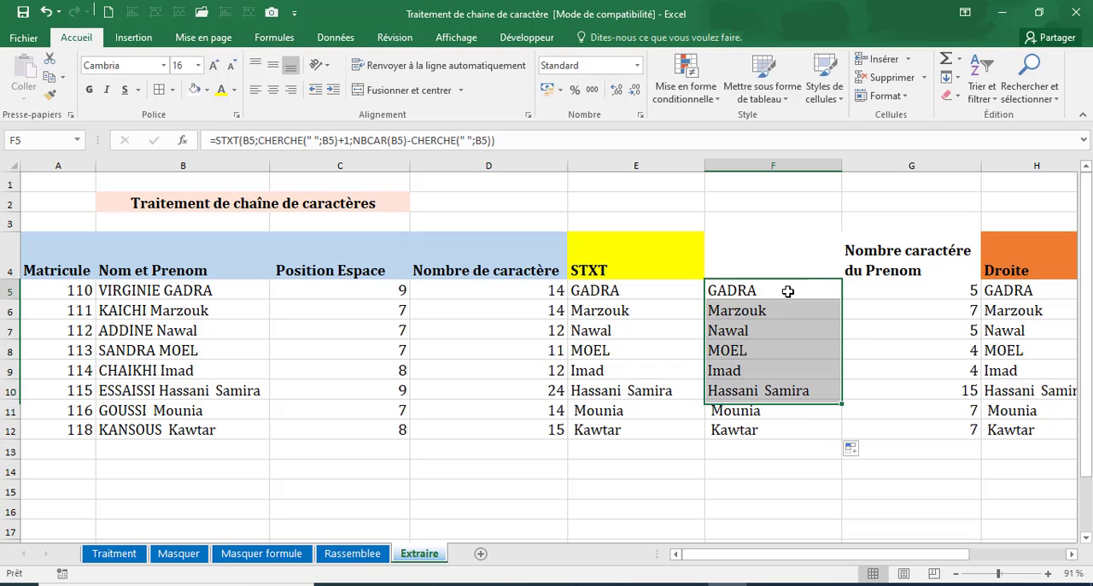
click(251, 140)
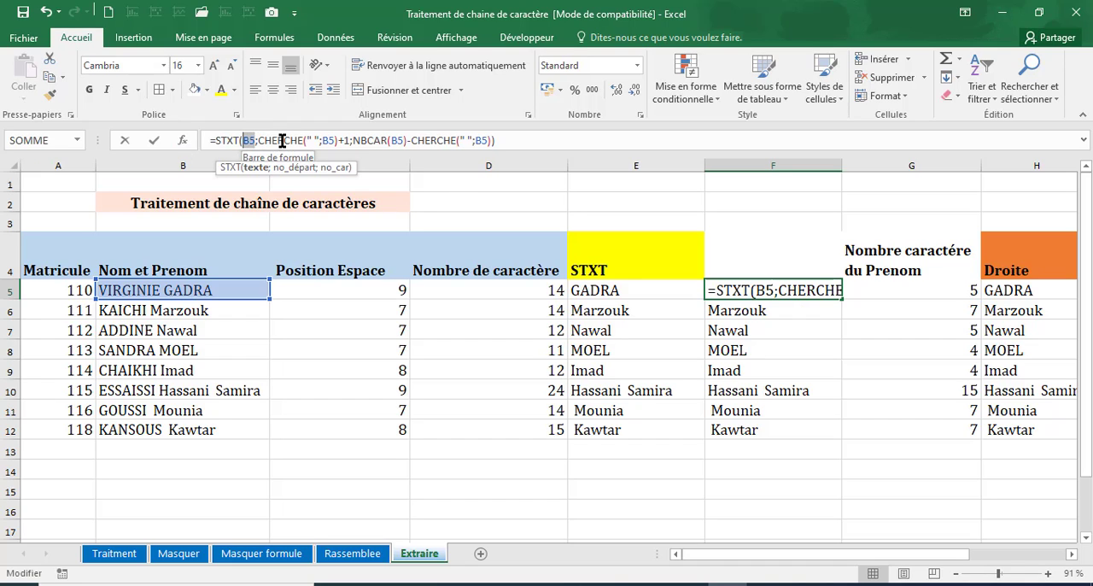
drag(258, 140, 337, 141)
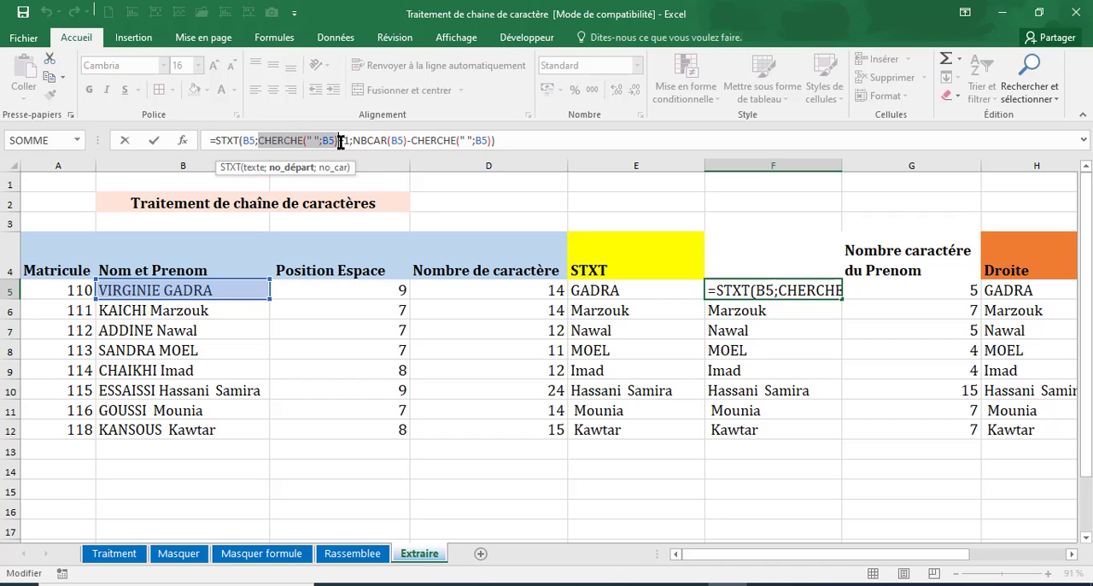
click(344, 144)
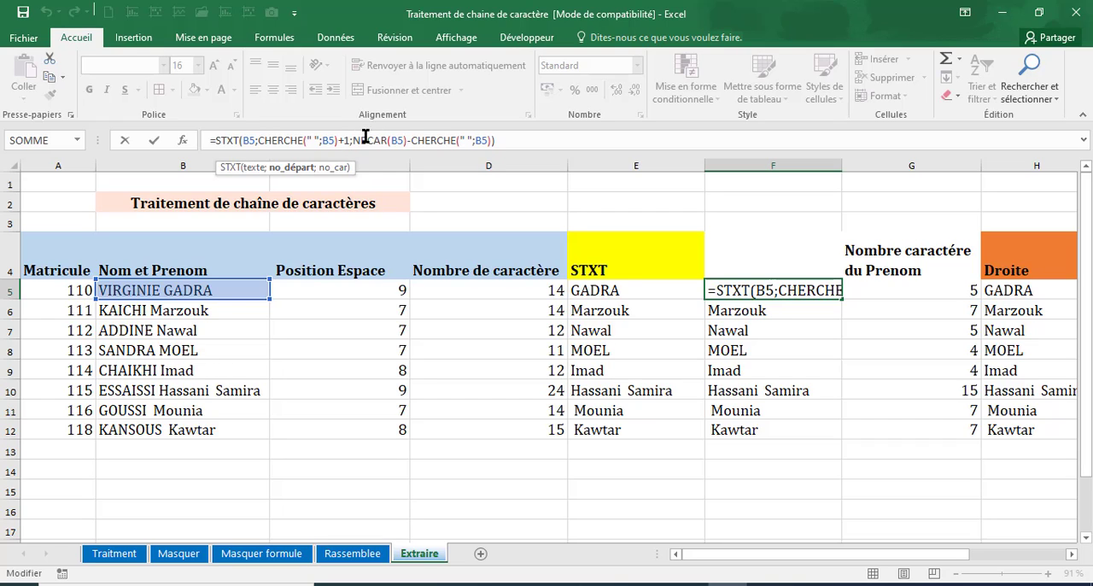
drag(365, 137, 491, 141)
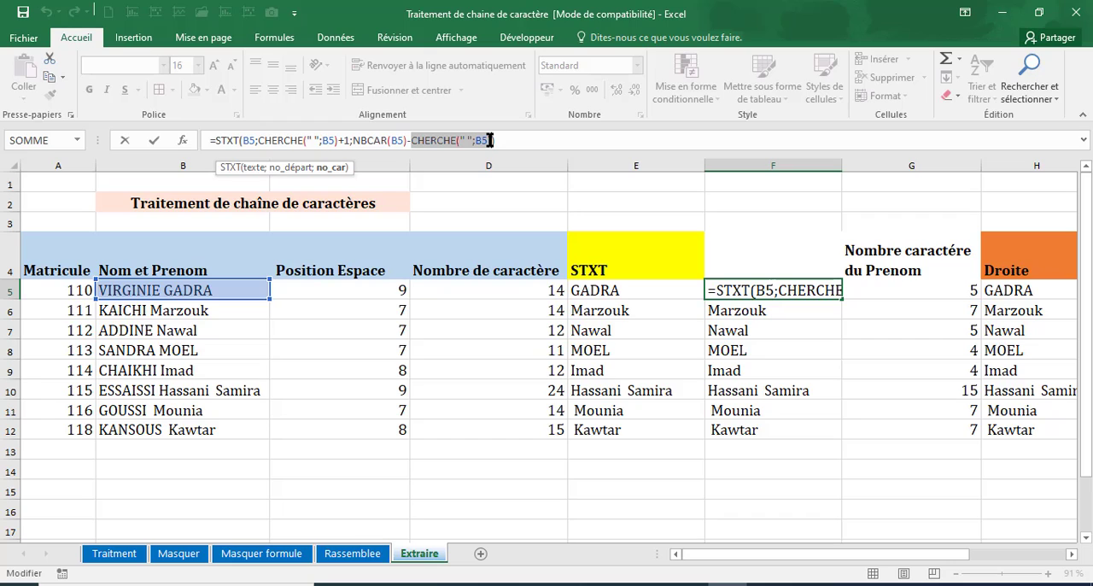
key(Return)
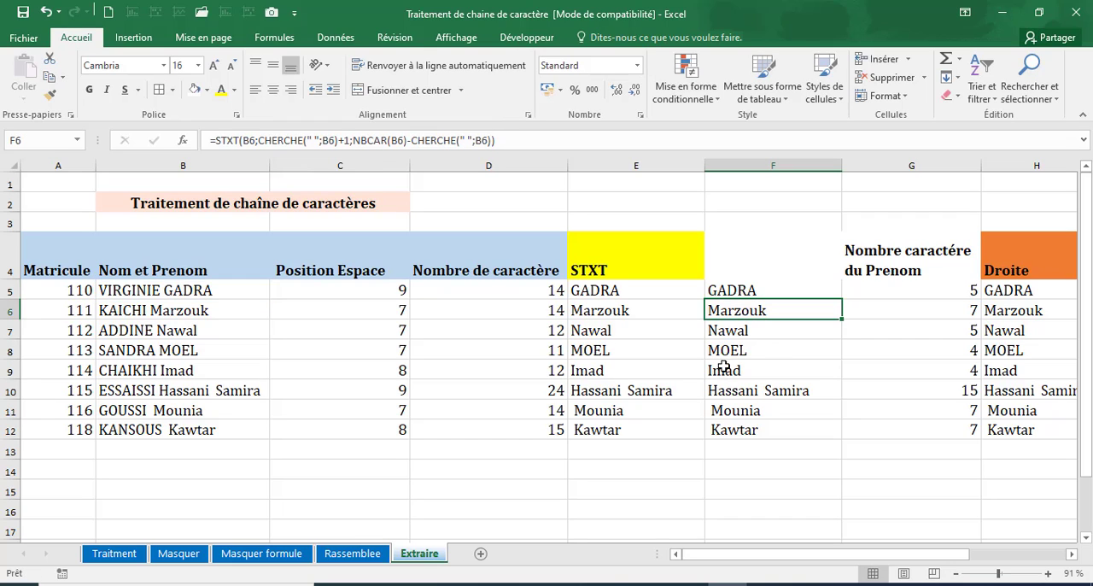
click(641, 294)
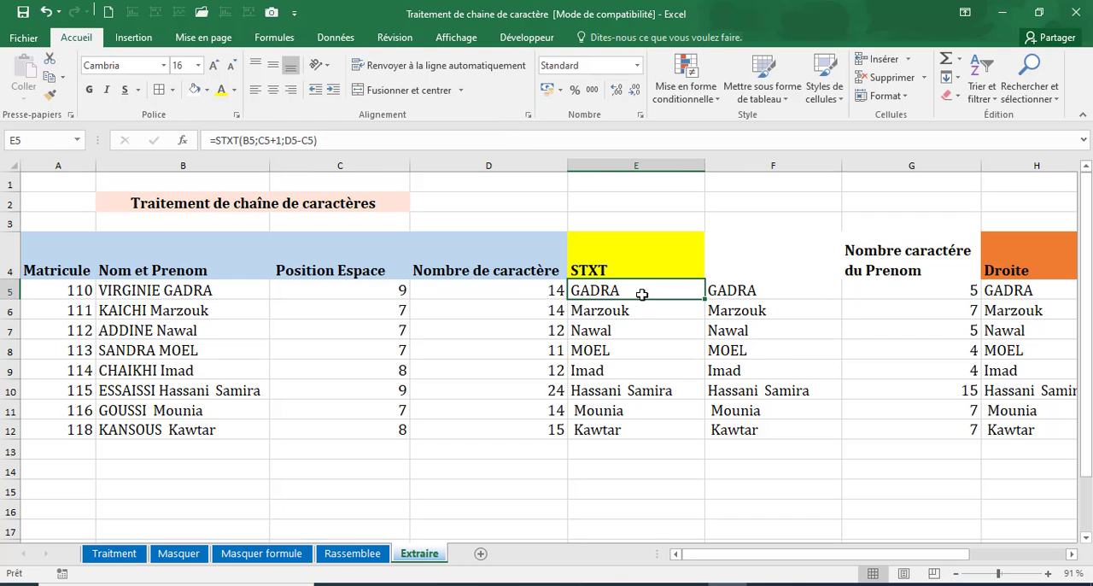
click(708, 291)
click(607, 291)
click(758, 291)
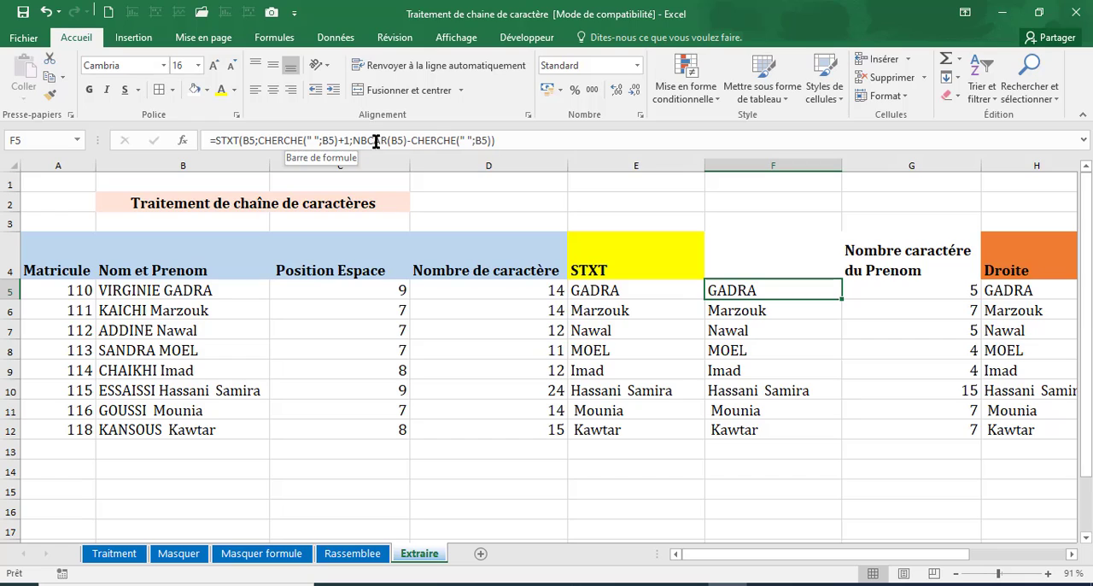
Compare the formulas behind the STXT, Nombre caractére du Prenom and Droite columns in row 5.
key(Return)
click(607, 291)
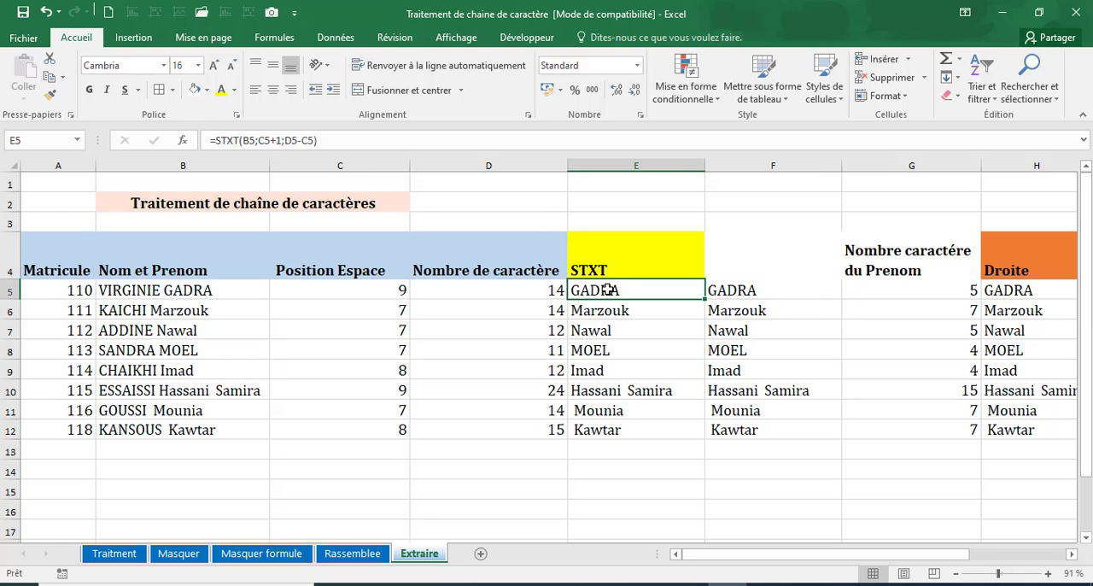
click(1027, 292)
drag(828, 562, 876, 563)
click(688, 294)
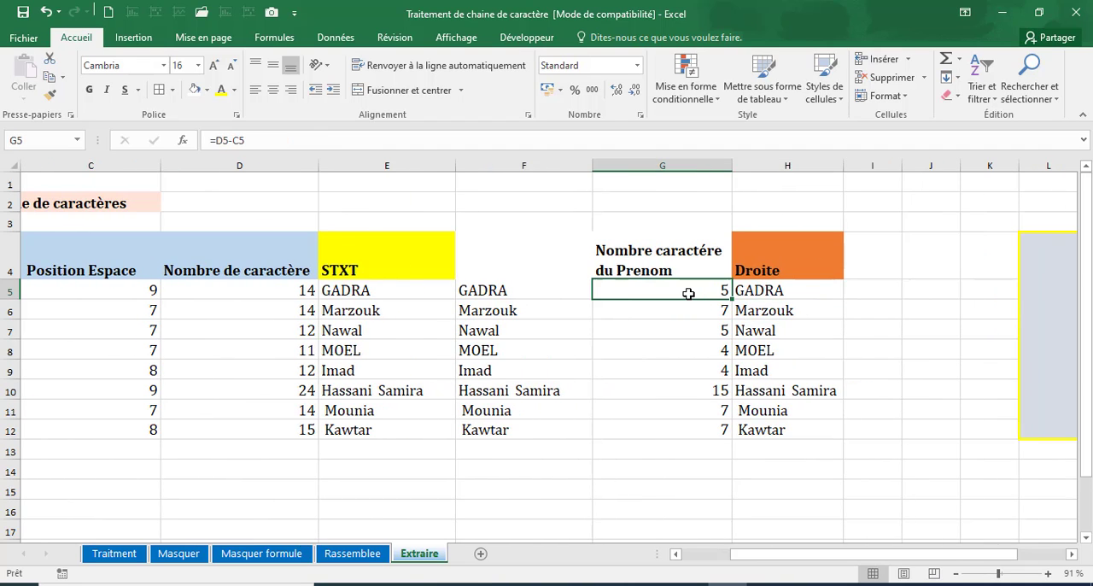
double_click(688, 291)
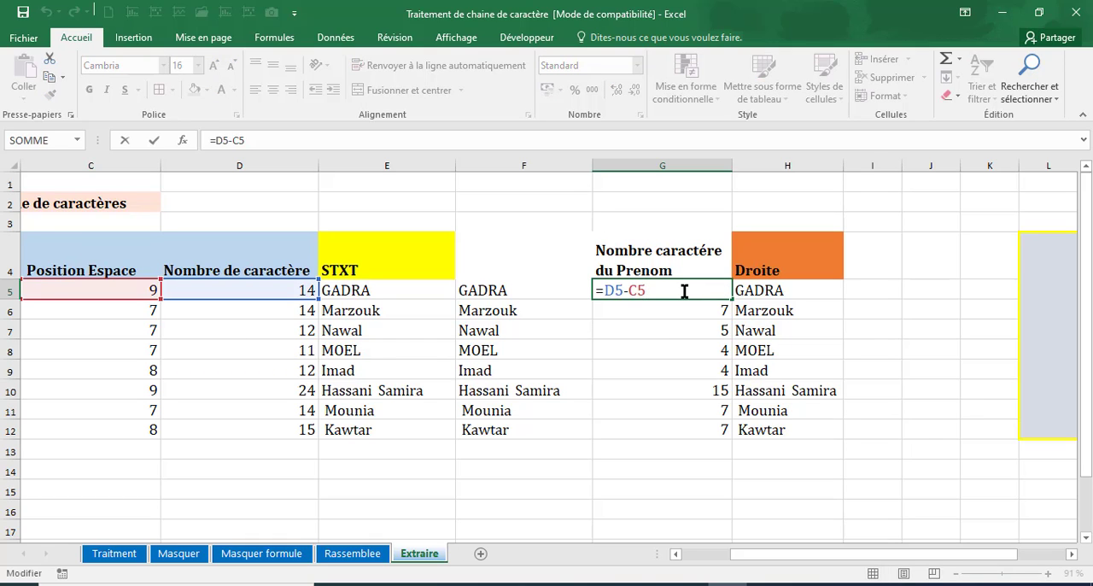
key(Return)
click(772, 275)
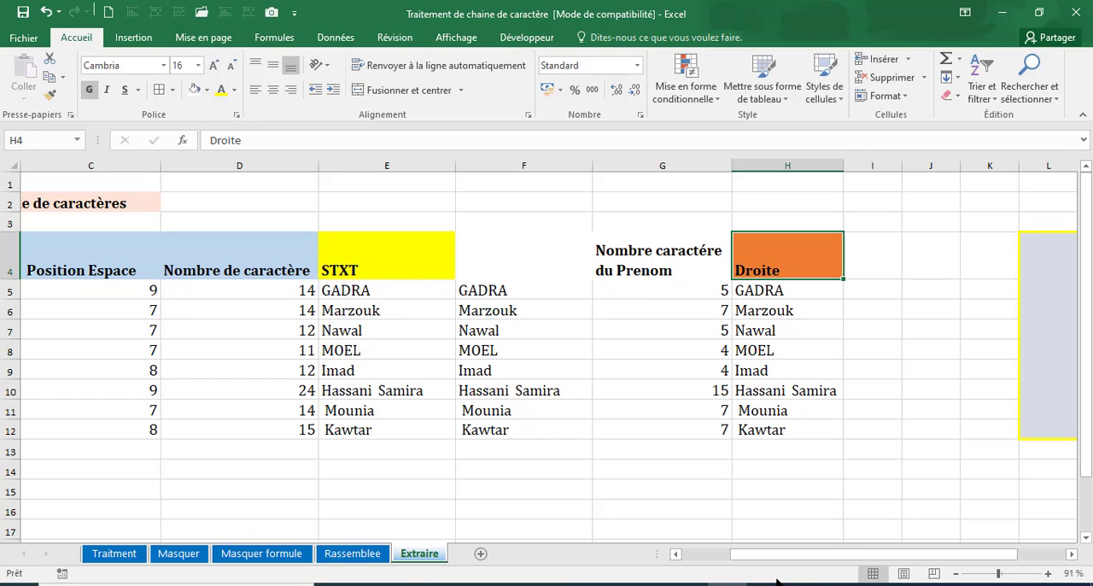
Hide the intermediate columns C to G so that only the Matricule, Nom et Prenom and Droite columns remain displayed.
drag(779, 559, 654, 548)
drag(300, 165, 875, 158)
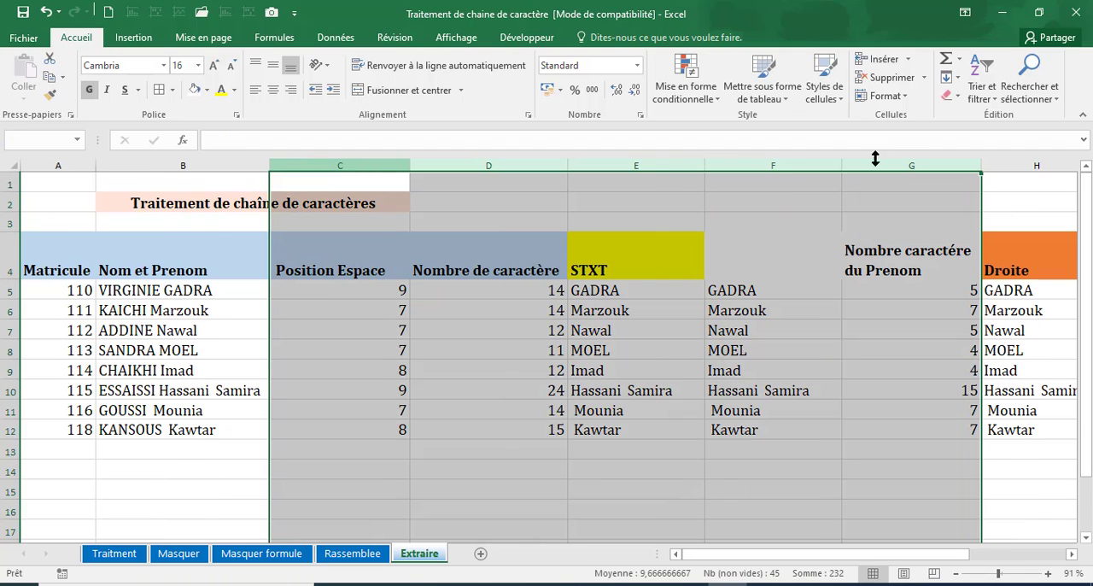
right_click(431, 165)
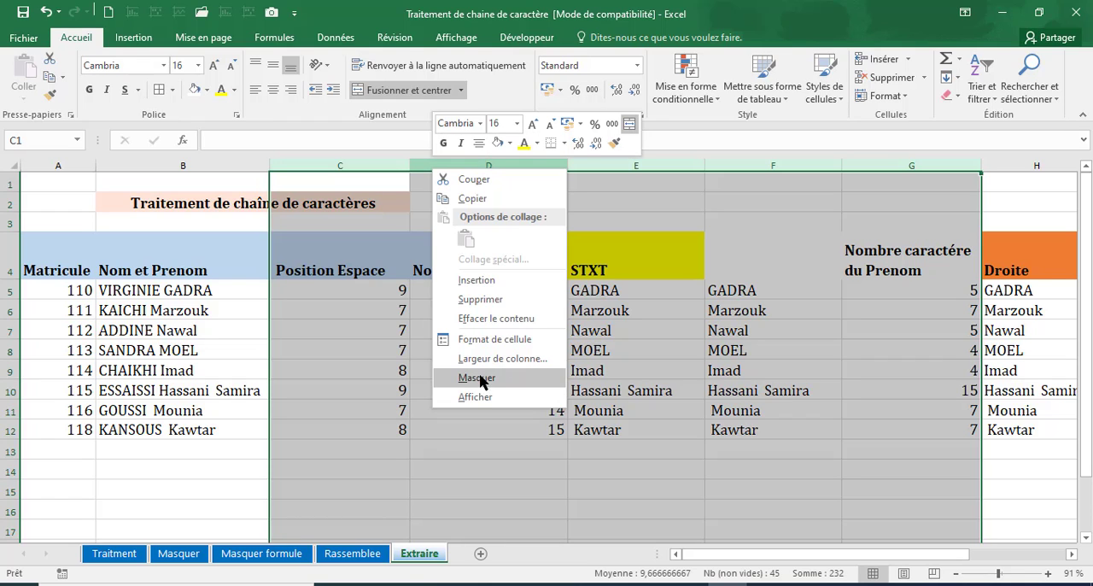
click(478, 378)
click(451, 373)
click(329, 289)
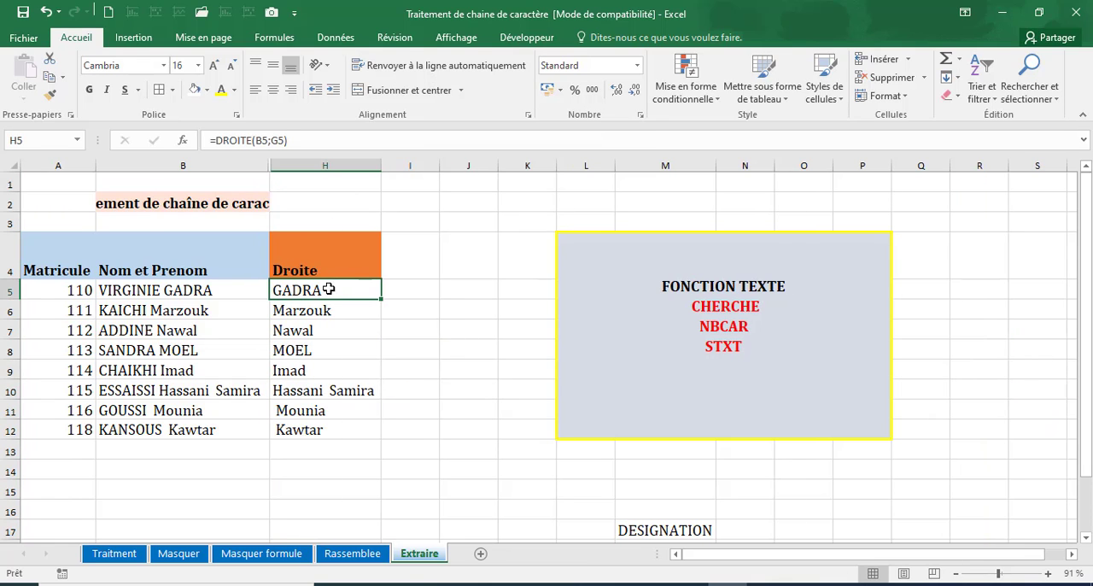
Rename the header in H4 as Prenom.
click(320, 259)
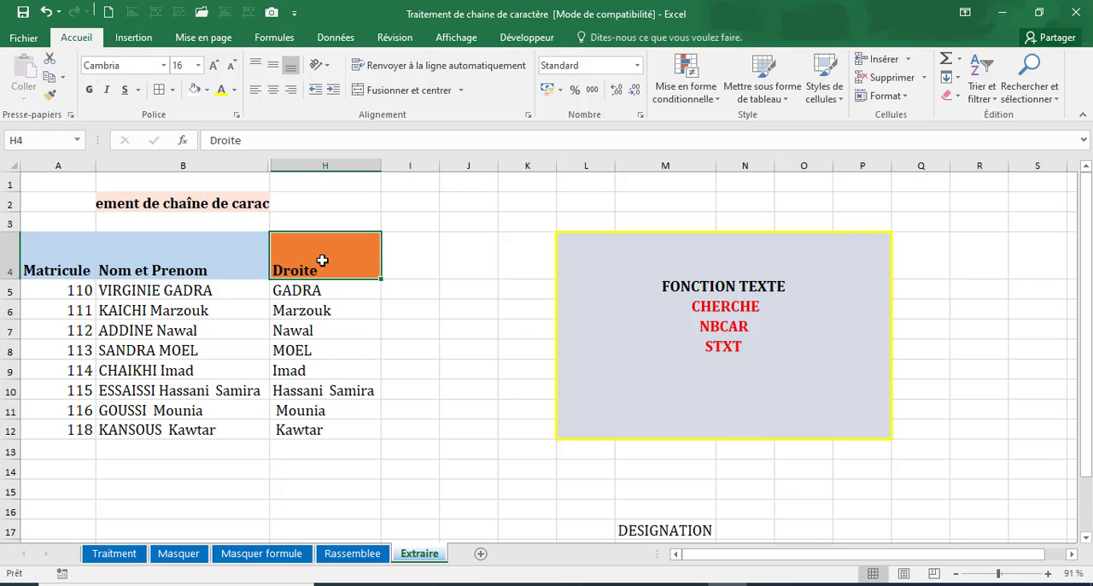
text(Pre)
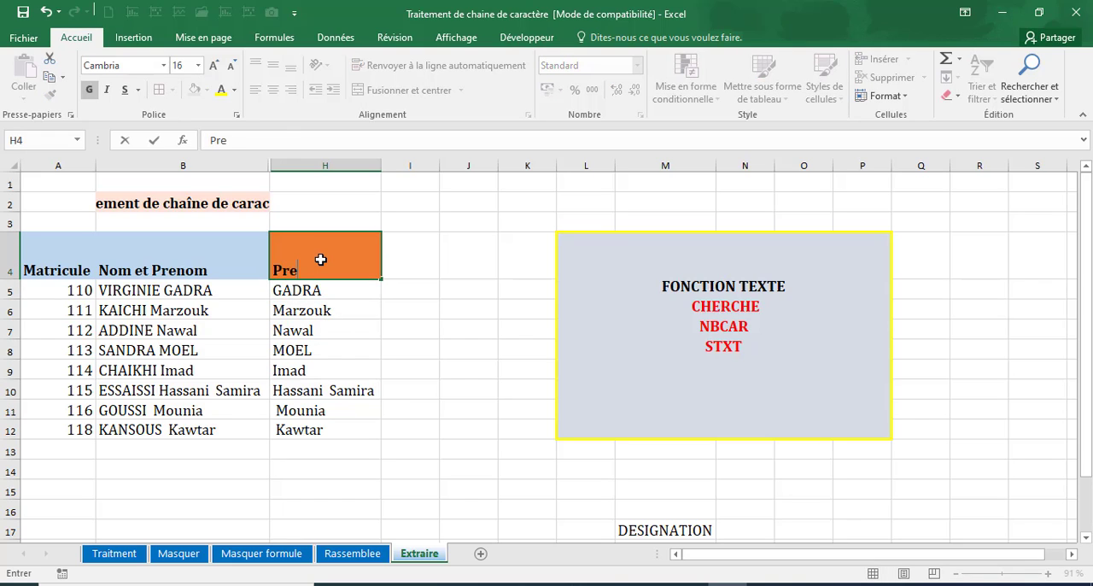
text(nom)
key(Return)
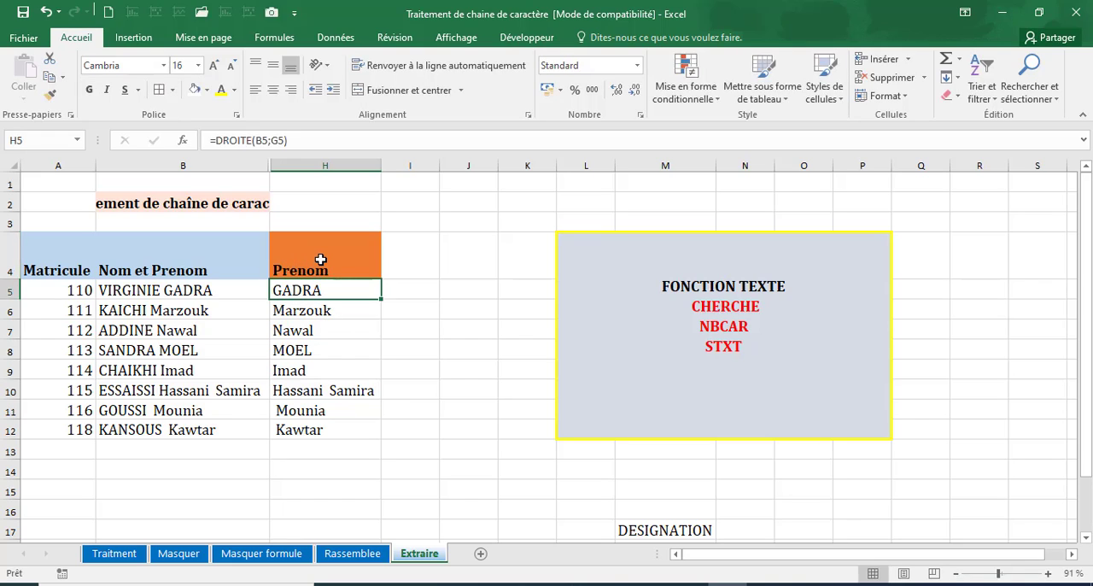
Set the cell protection of H5:H12 to Masquée in addition to Verrouillée so their formulas are hidden under sheet protection.
drag(318, 290, 312, 423)
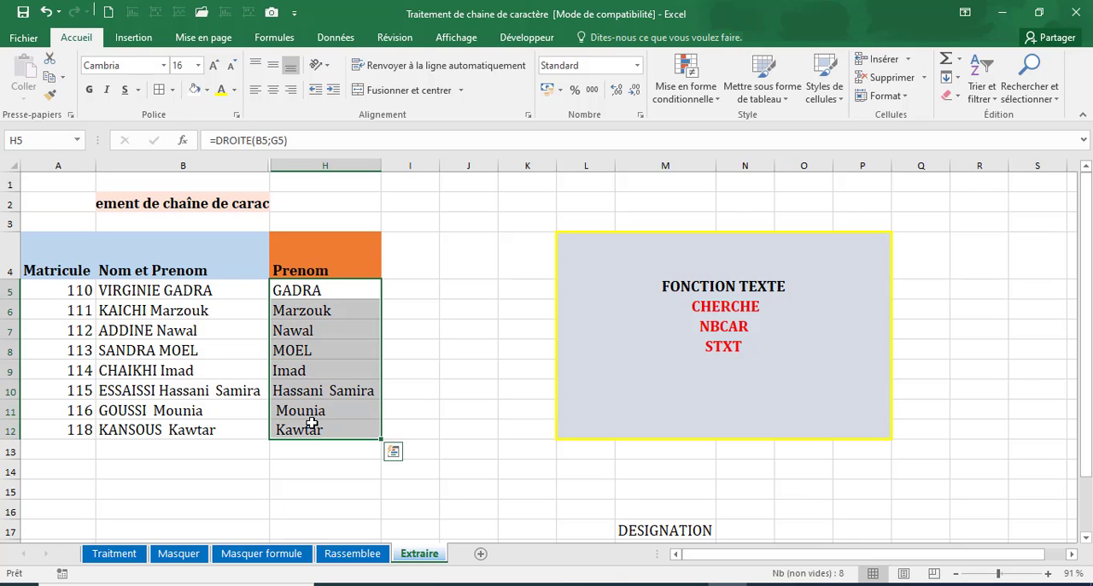
click(1030, 90)
click(966, 198)
click(639, 114)
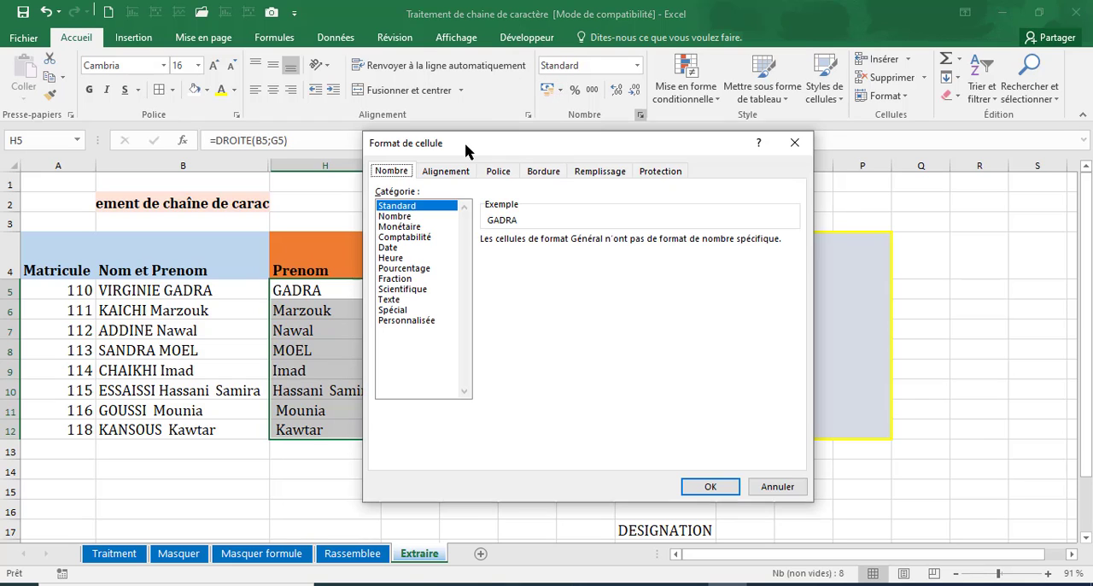
click(407, 320)
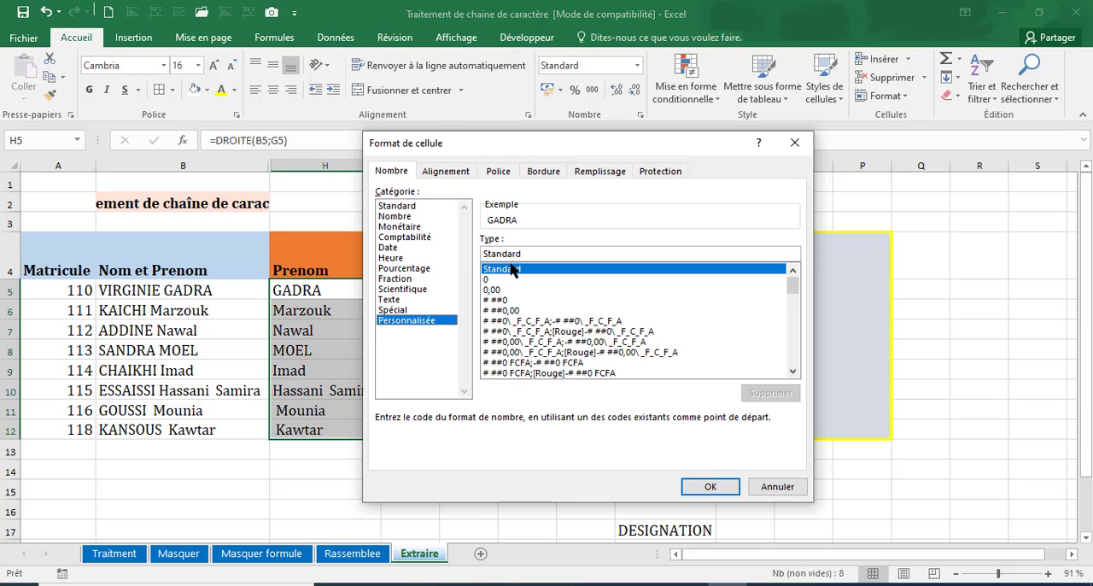
drag(526, 254, 425, 257)
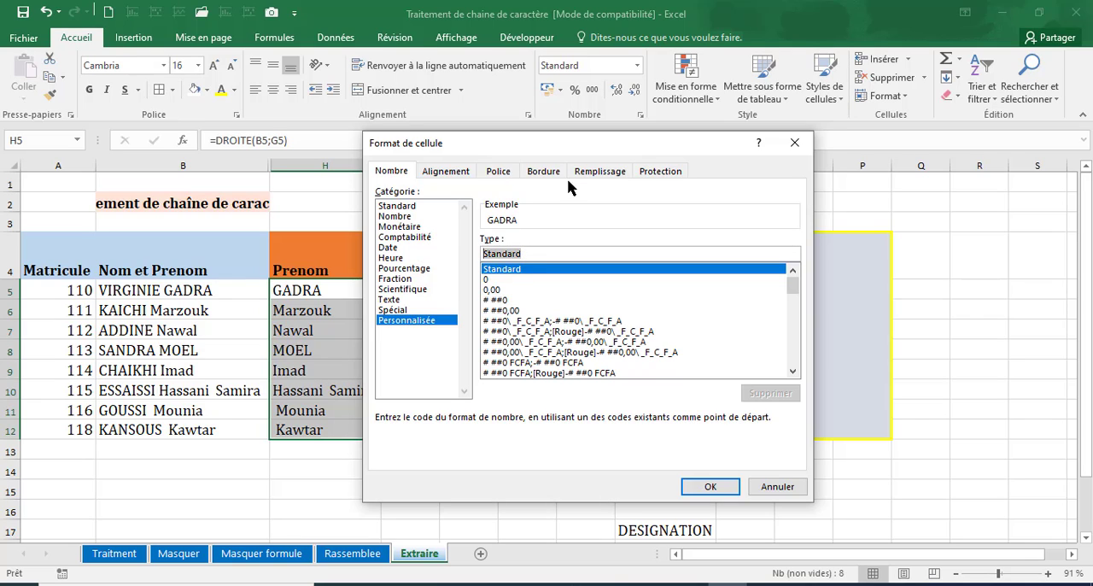
click(647, 172)
click(379, 210)
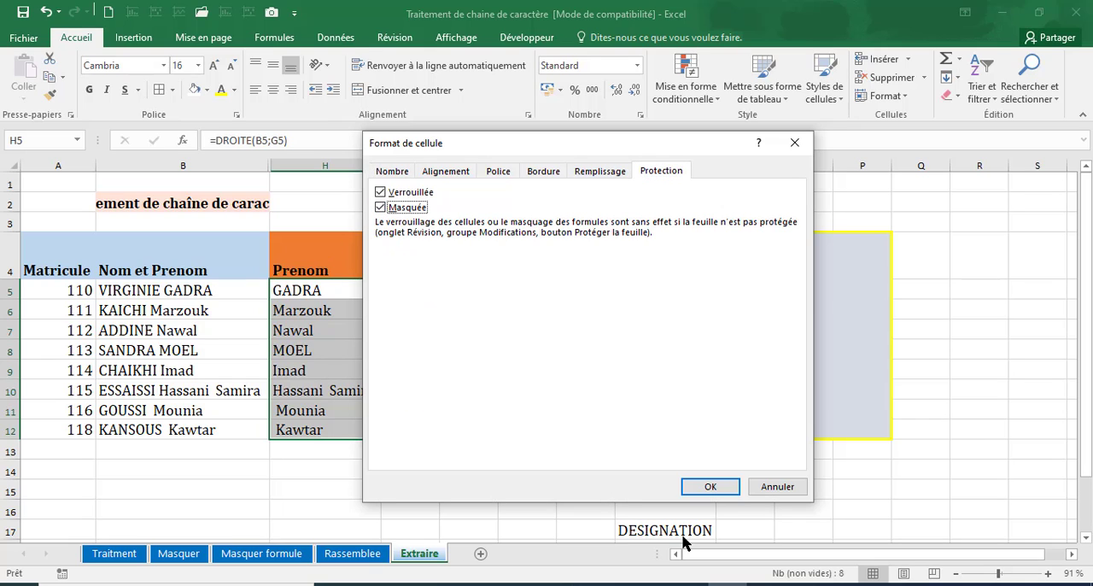
click(709, 486)
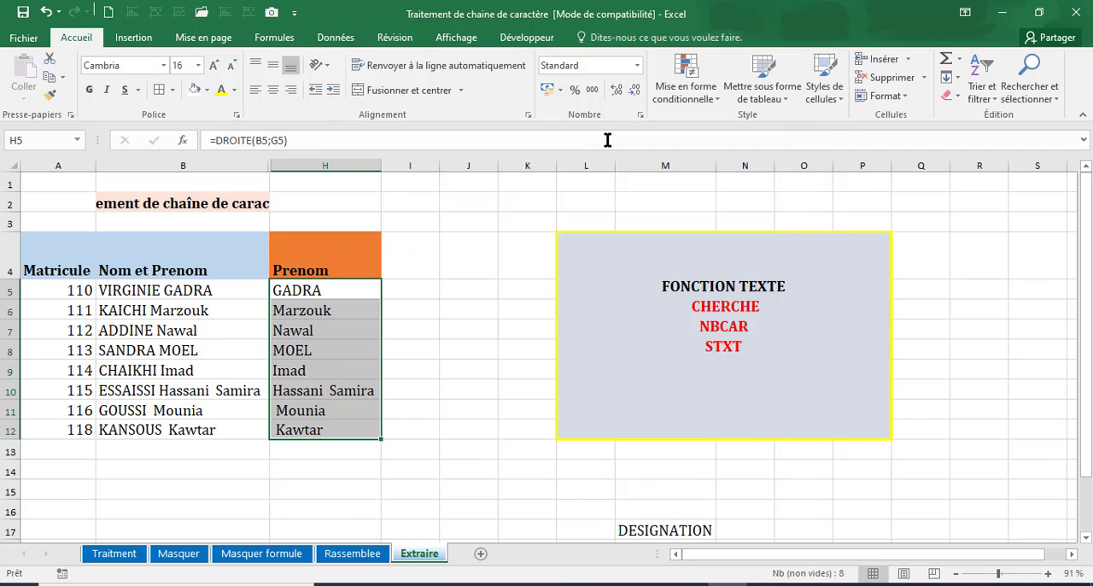
Protect the Extraire sheet with a password, confirming the password and keeping the default user permissions.
click(394, 37)
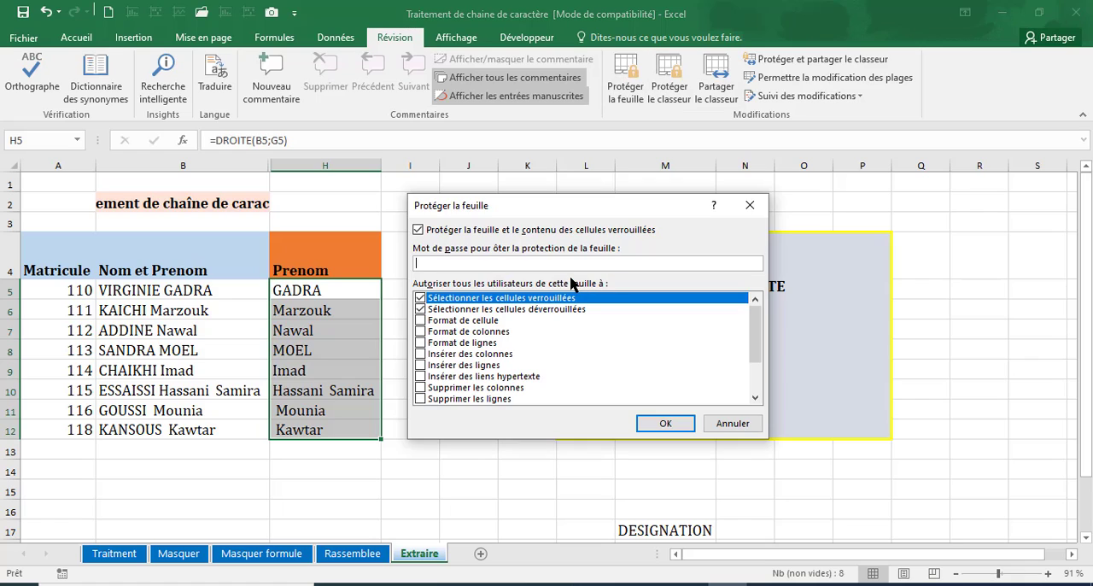
key(Return)
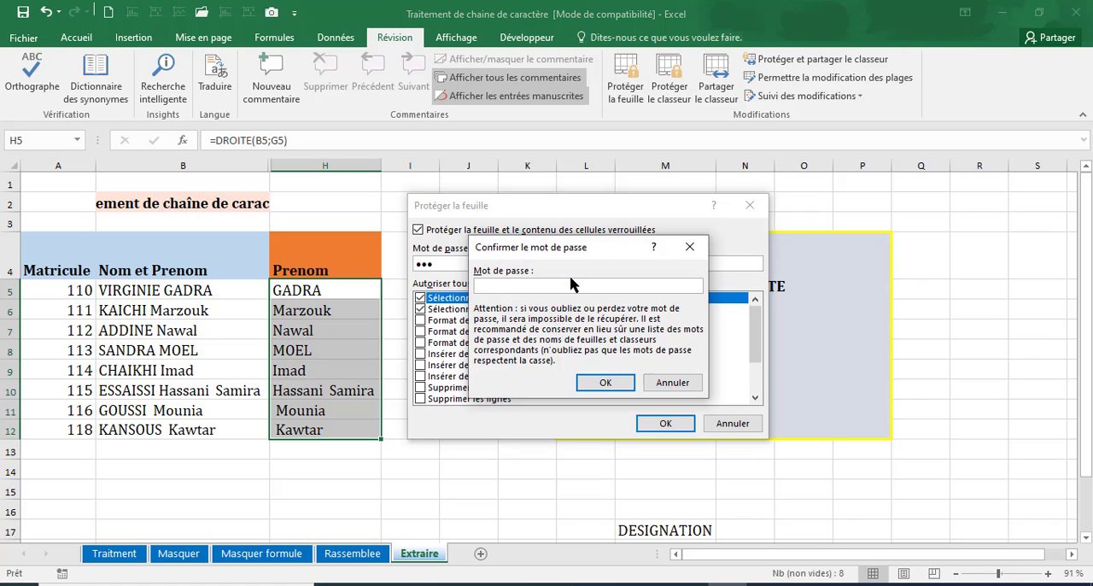
text(123)
key(Return)
Check cells across the Prenom column, H5 to H12, to see whether their formulas are hidden.
click(299, 392)
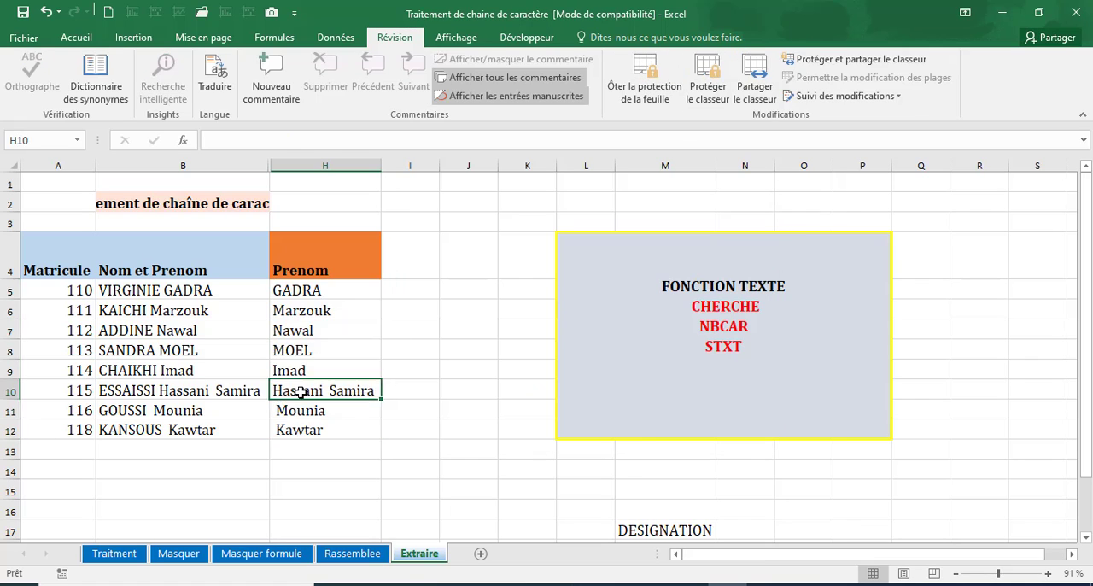
click(298, 290)
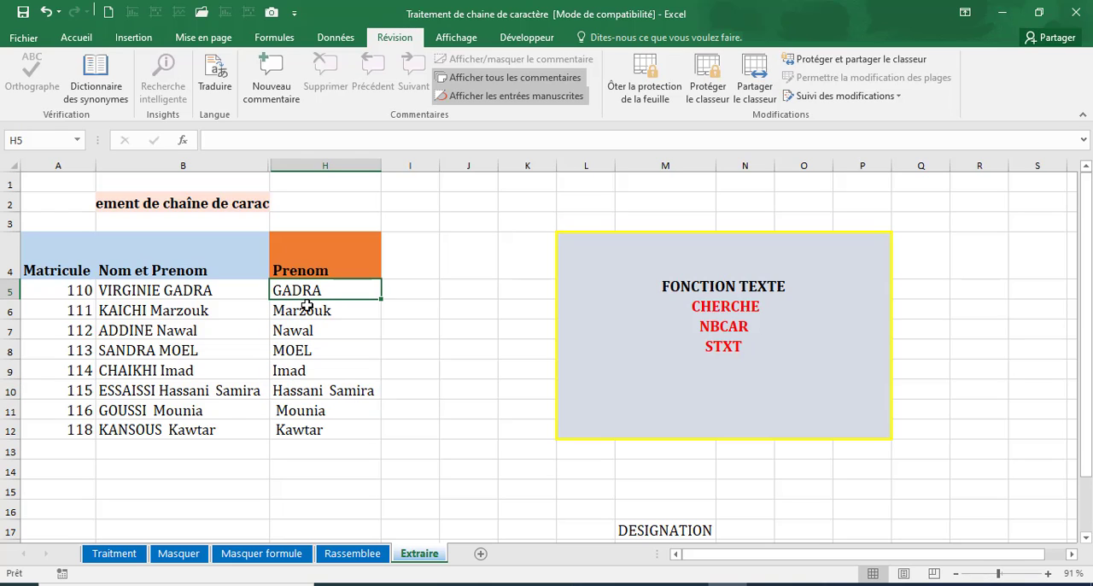
click(309, 311)
drag(309, 290, 325, 410)
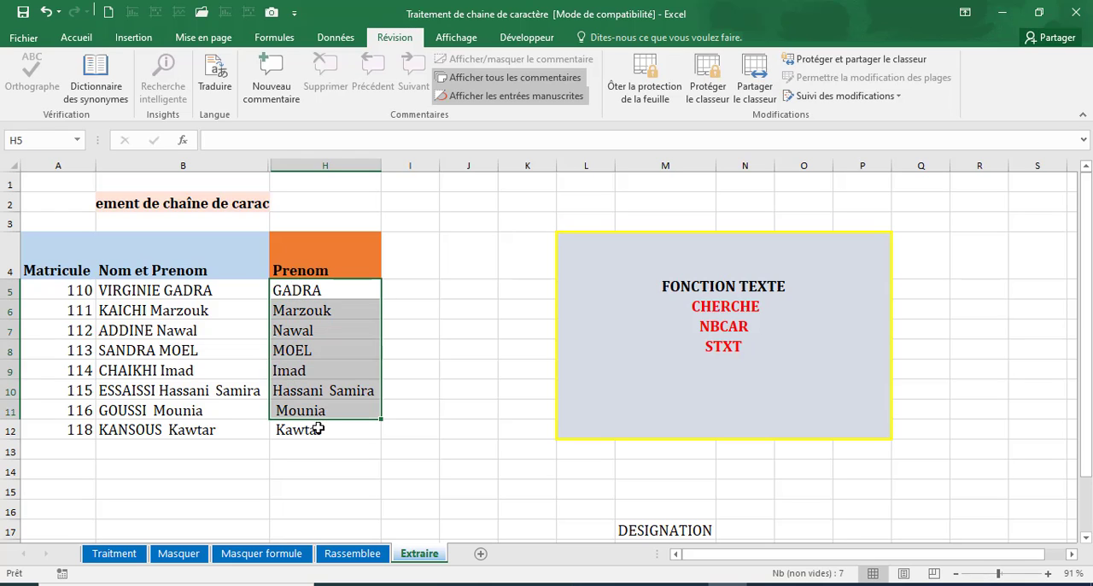
click(312, 429)
drag(314, 273, 309, 328)
click(305, 293)
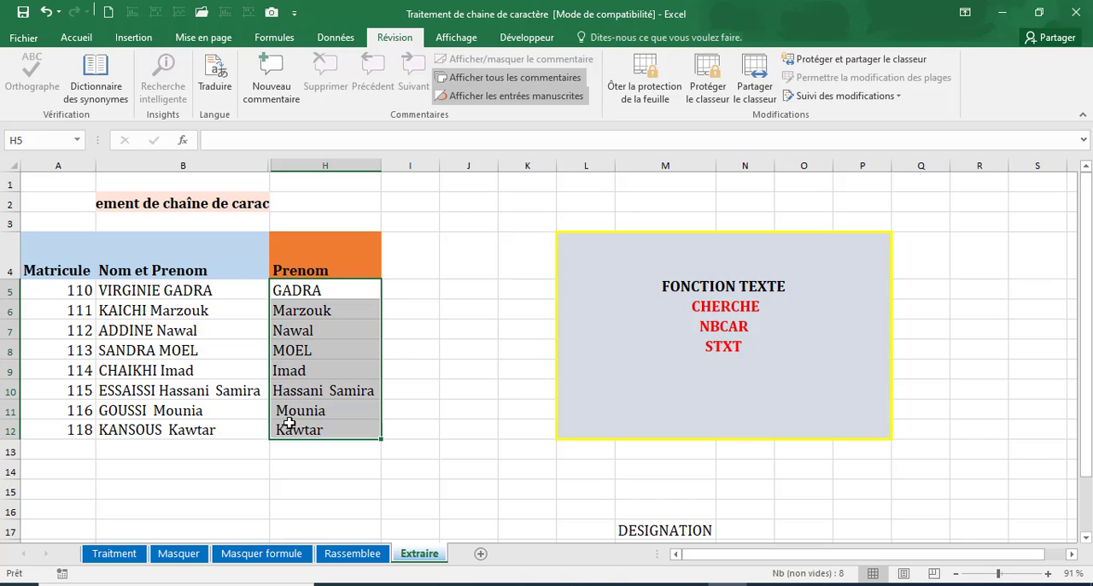
click(311, 289)
click(308, 389)
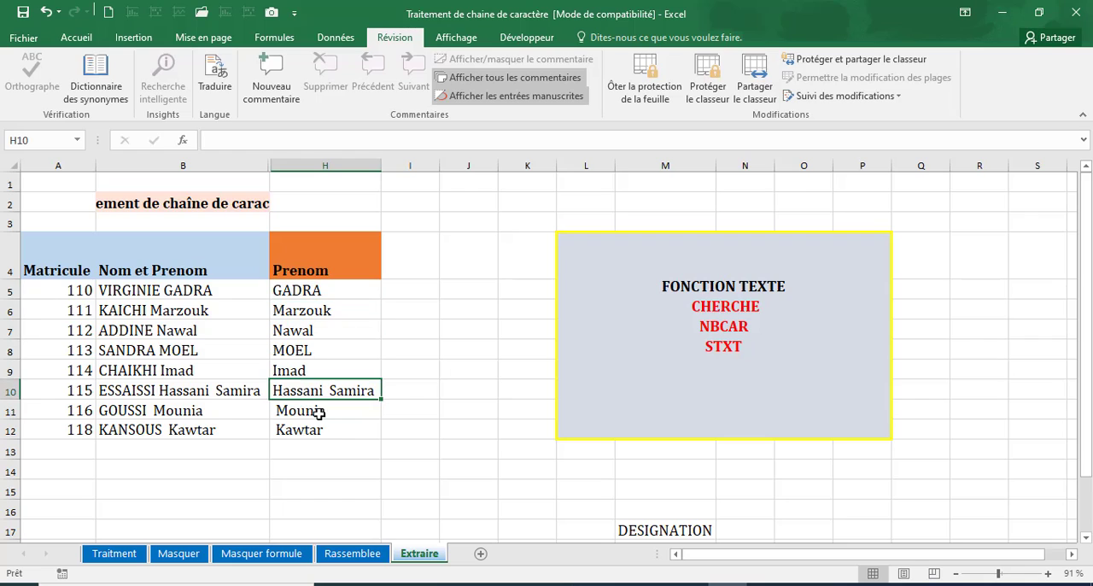
click(317, 410)
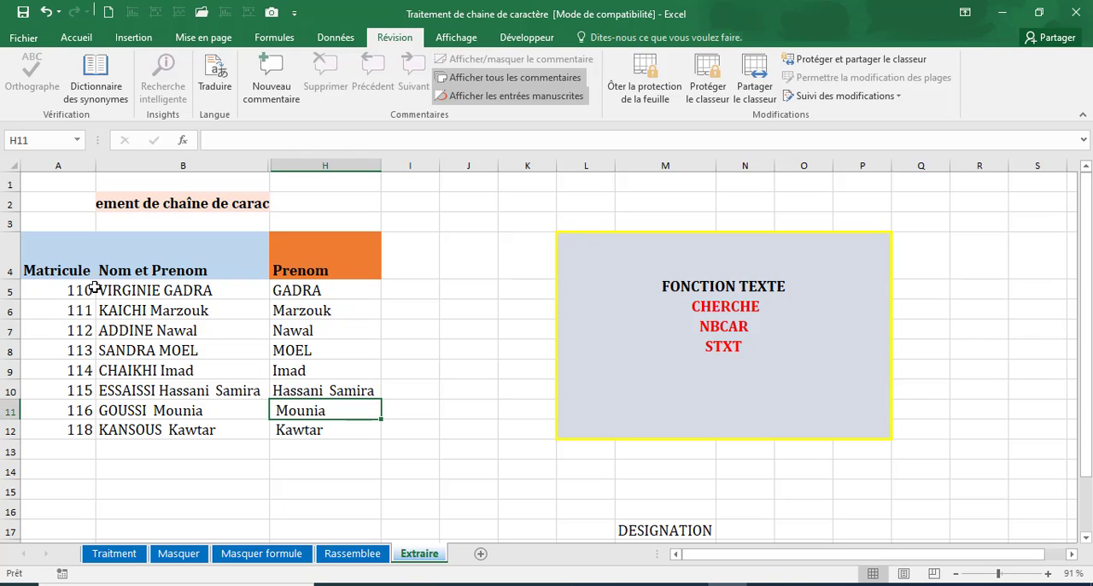
drag(49, 268, 191, 428)
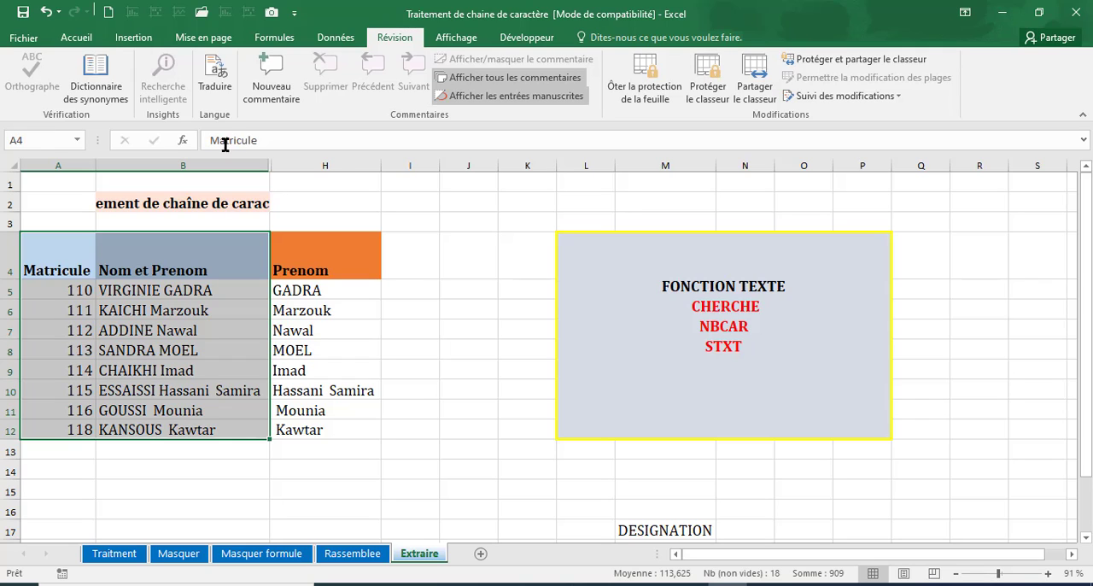
click(85, 38)
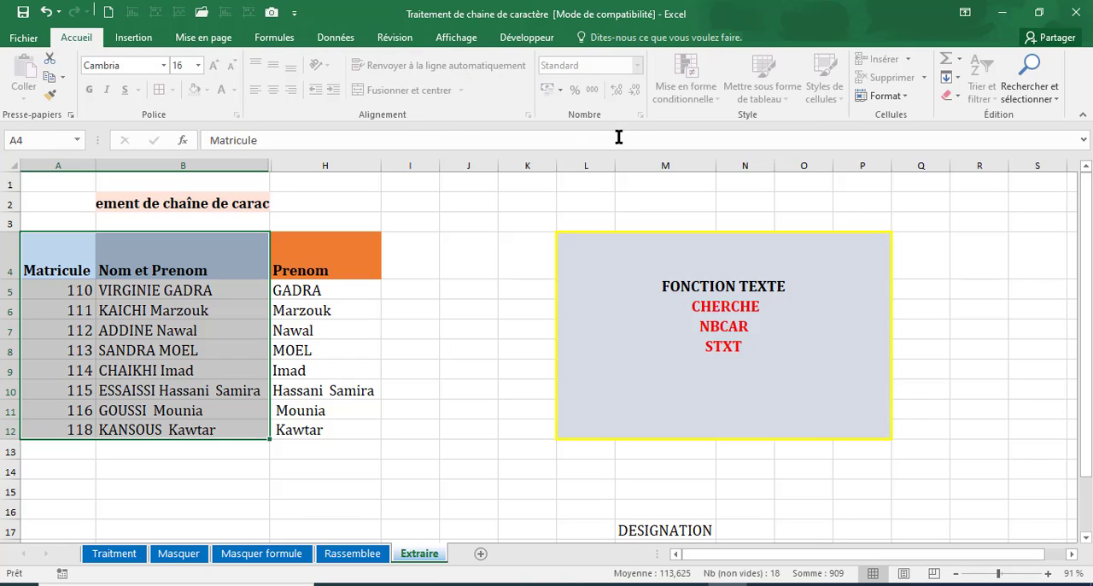
click(223, 264)
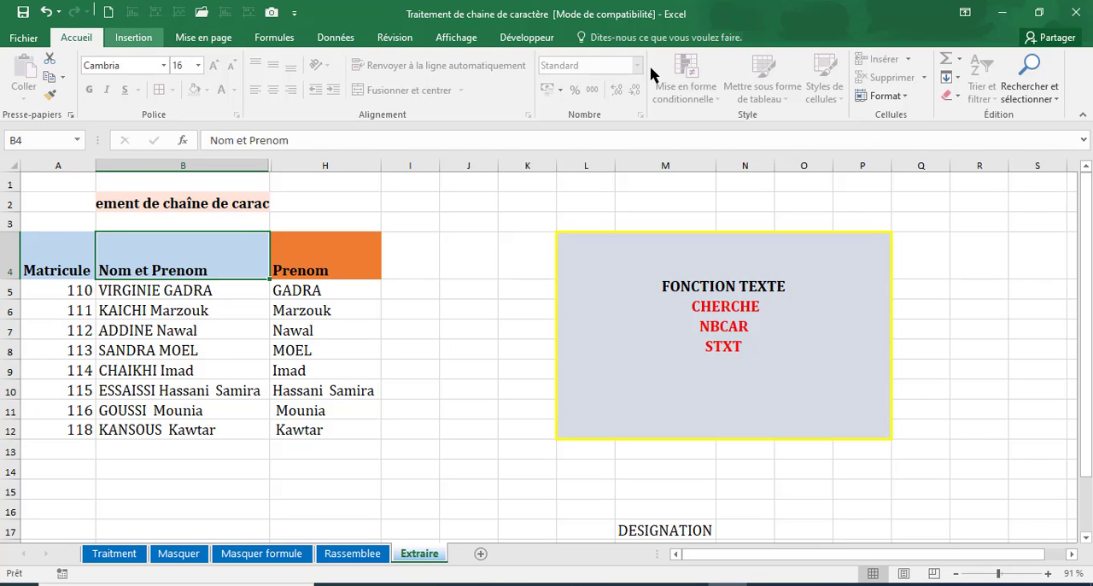
Remove the protection from the Extraire sheet by entering its password.
click(318, 313)
click(395, 37)
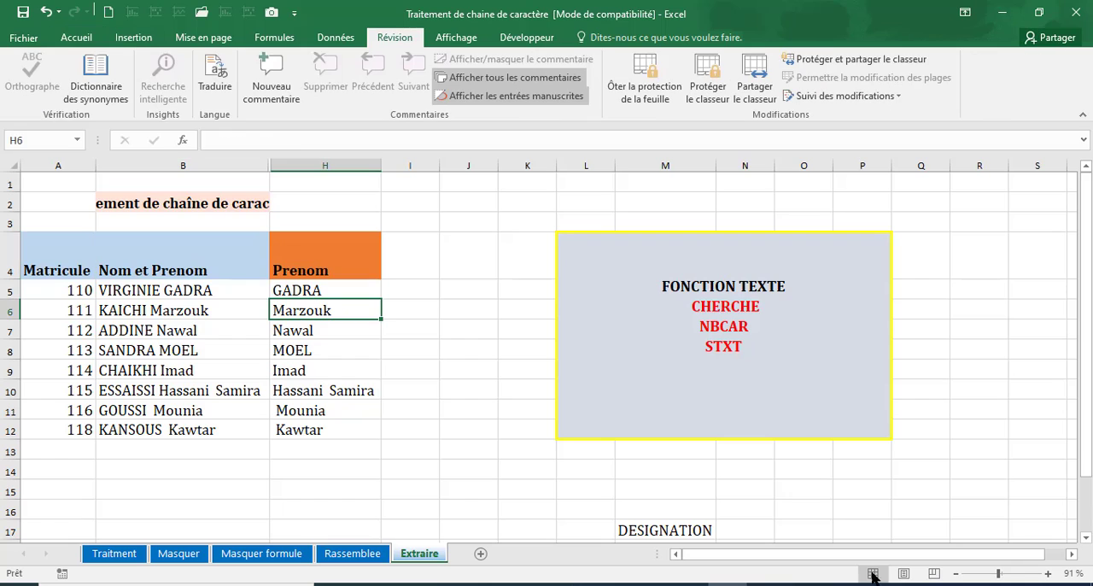
click(646, 95)
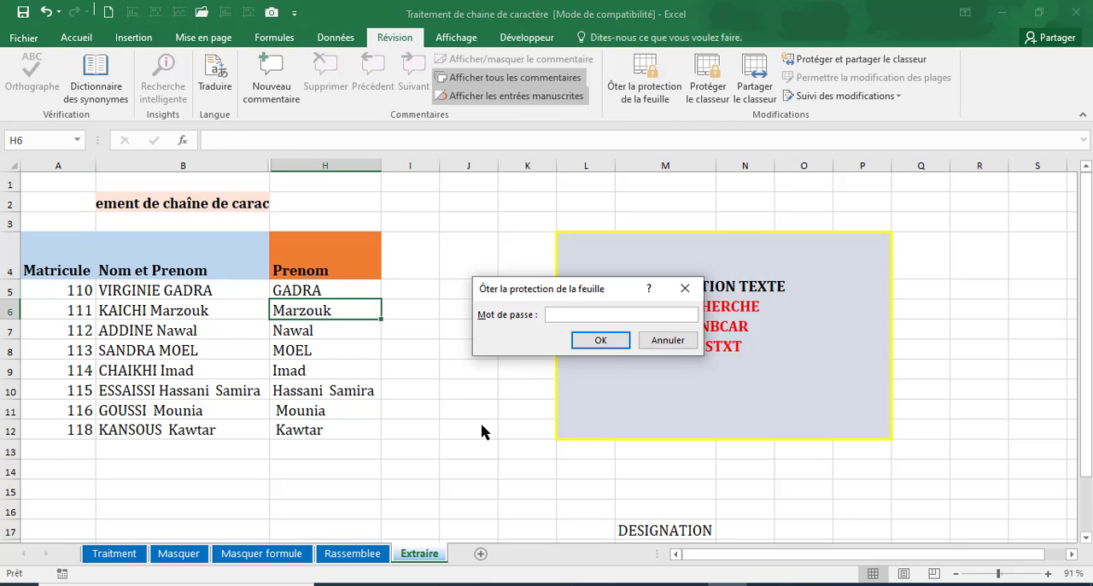
key(Return)
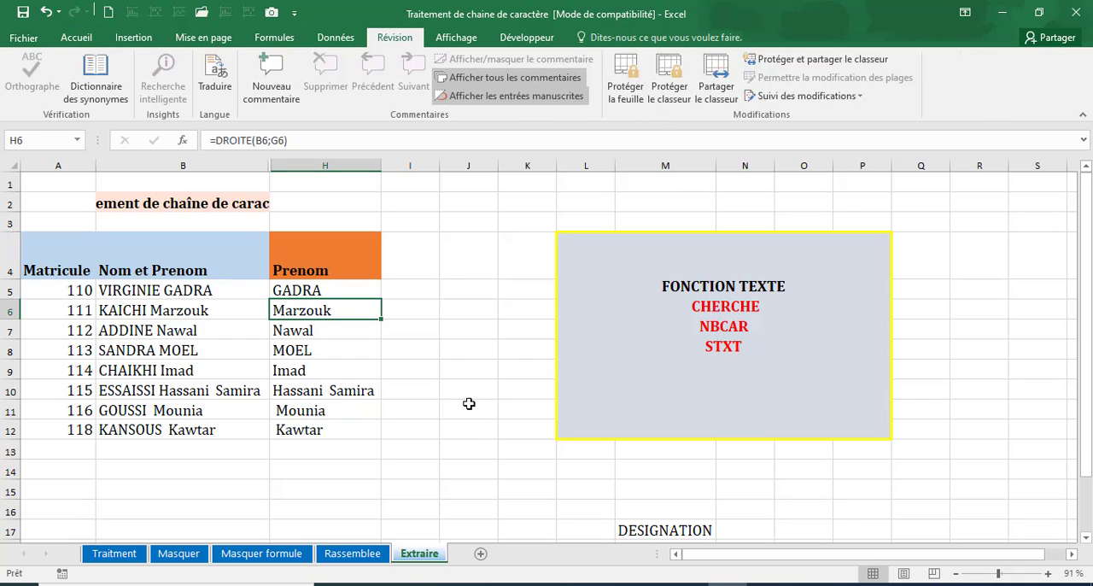
Apply the custom number format ;;; to A4:B12 to conceal the Matricule and Nom et Prenom data.
click(402, 293)
drag(68, 253, 225, 413)
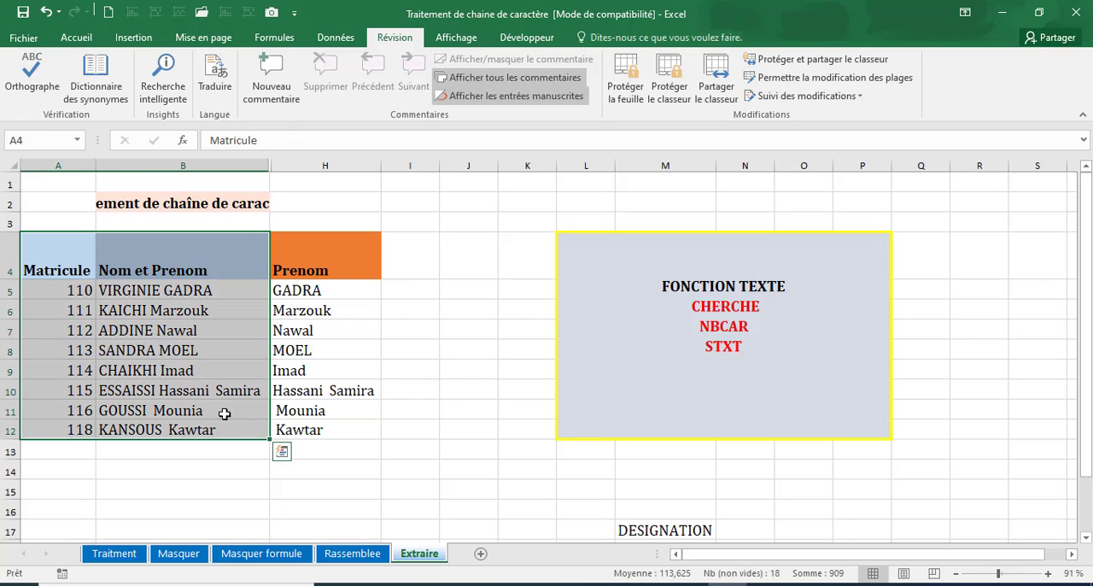
click(85, 38)
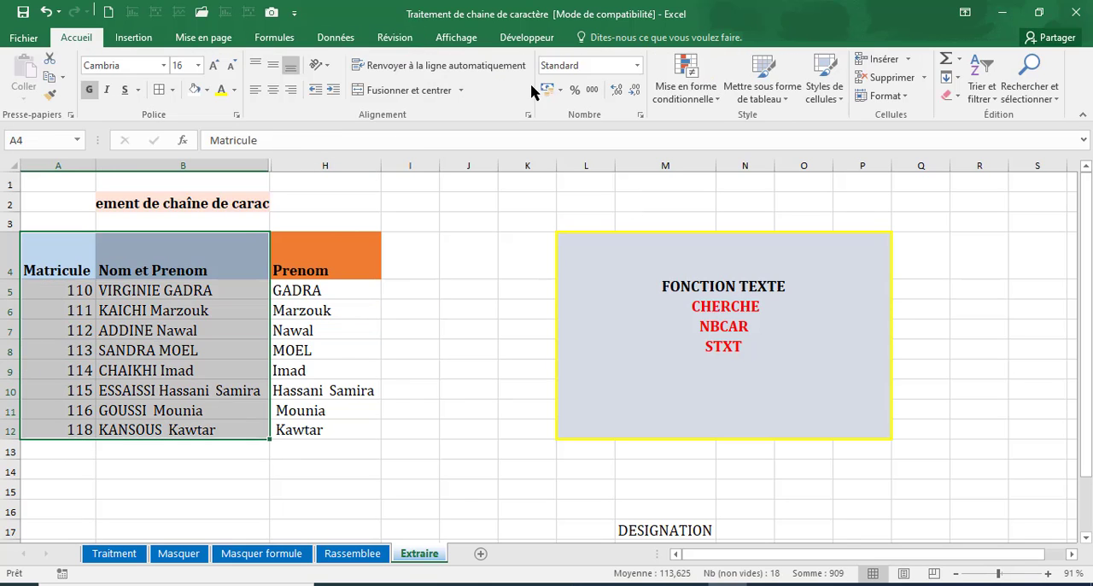
click(640, 115)
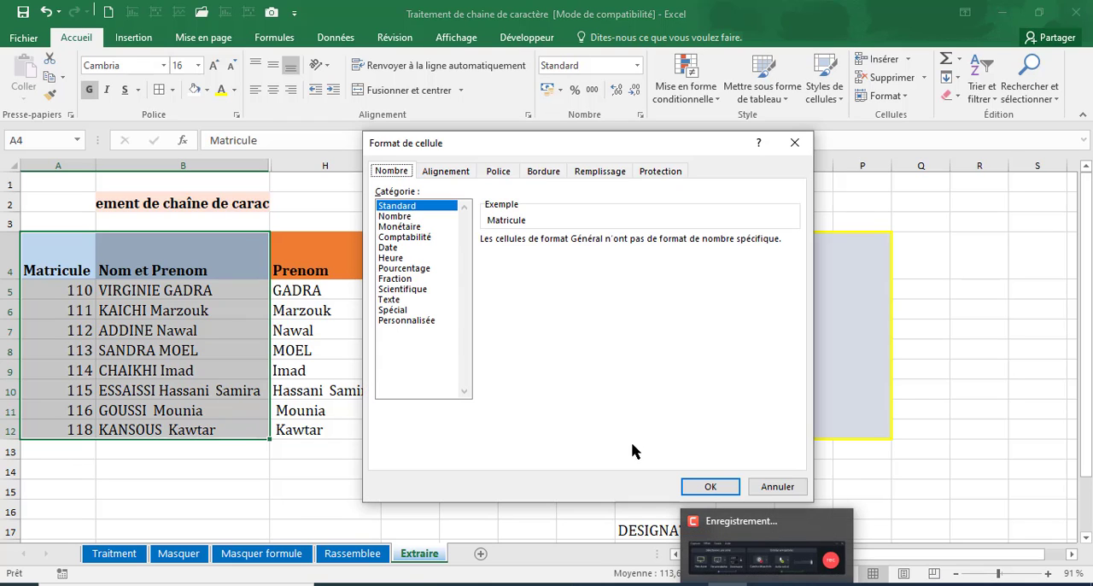
click(419, 320)
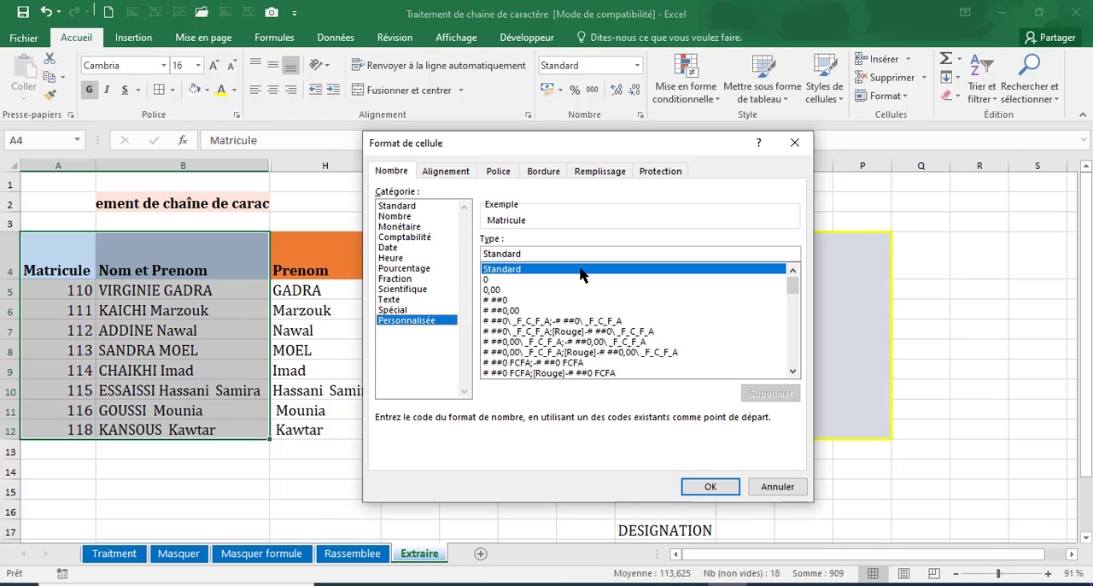
double_click(496, 250)
text(;;;)
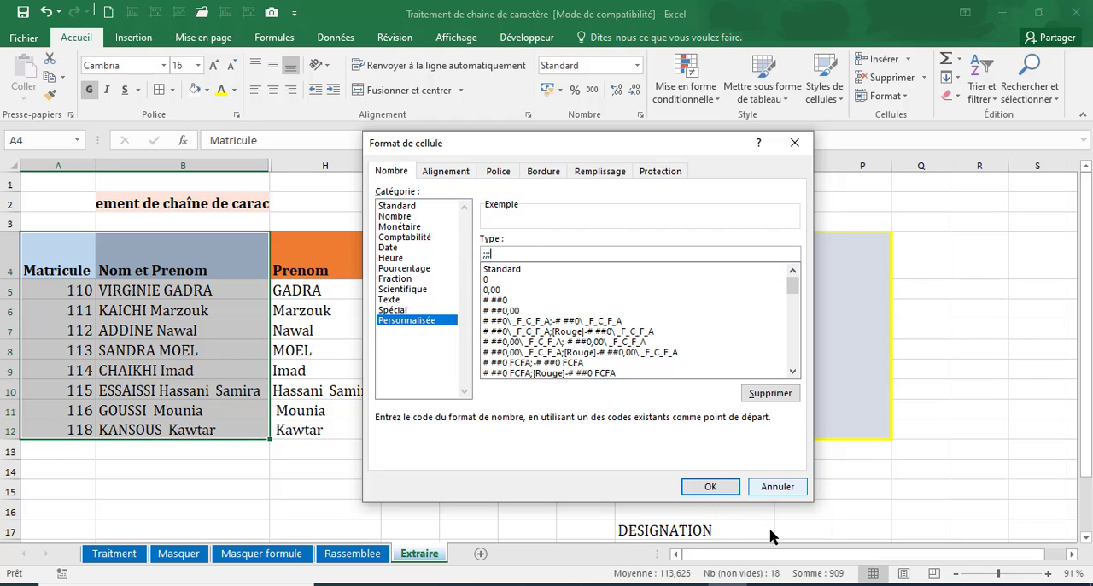
click(721, 487)
click(303, 455)
Check the formulas in the Prenom column at H5 and H10 against the concealed source data.
click(312, 292)
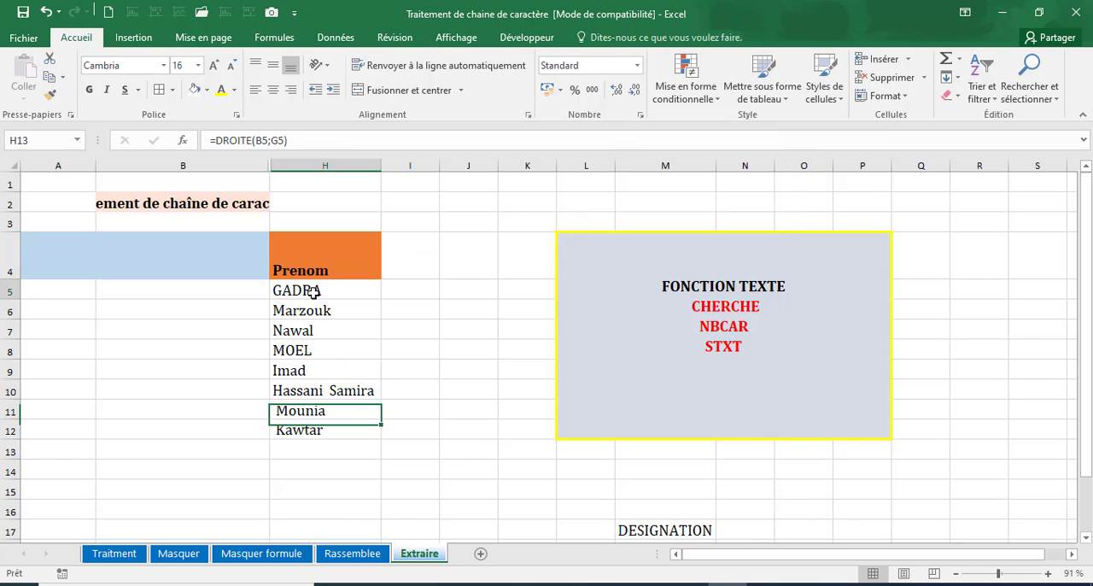
click(310, 392)
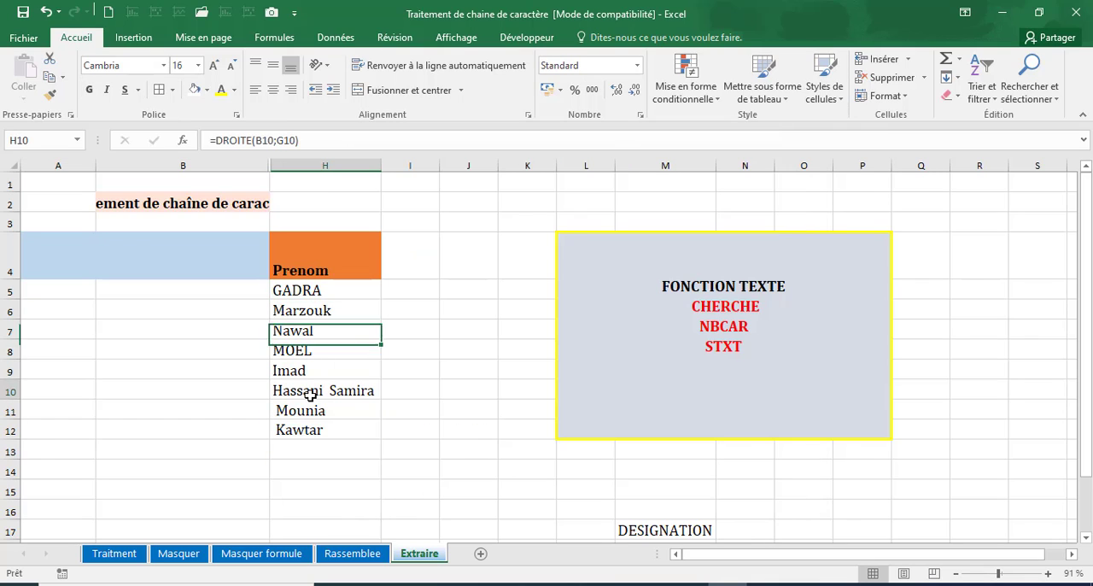
click(408, 450)
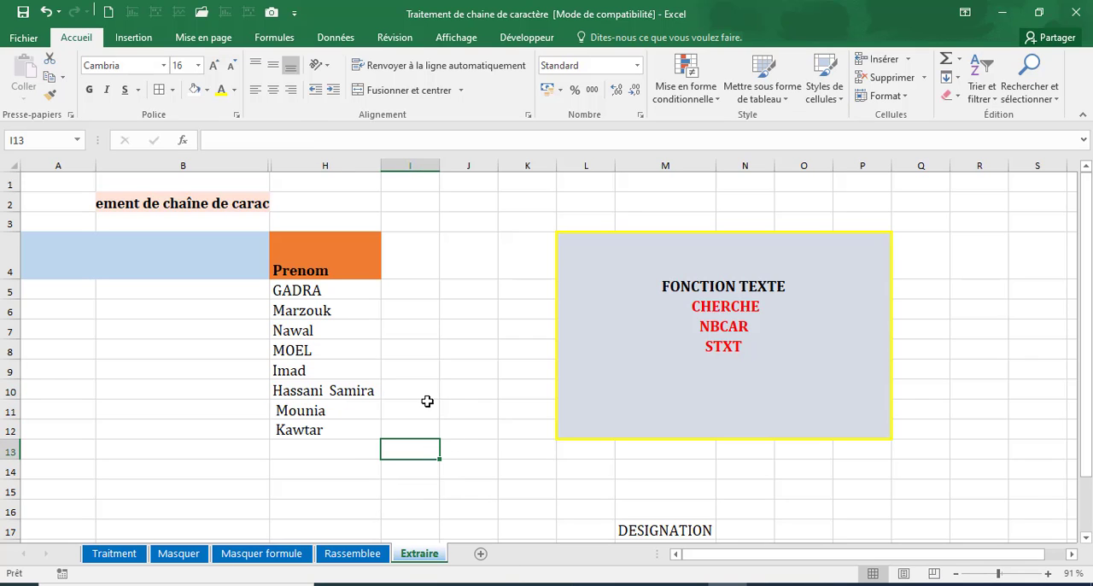
scroll(459, 446, down, 1)
scroll(459, 447, up, 1)
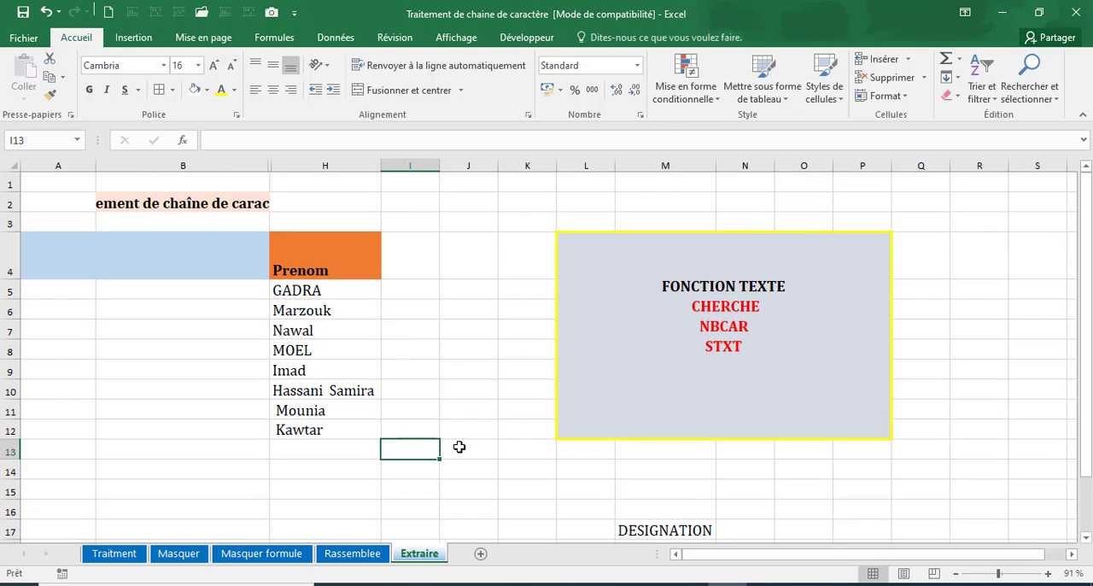